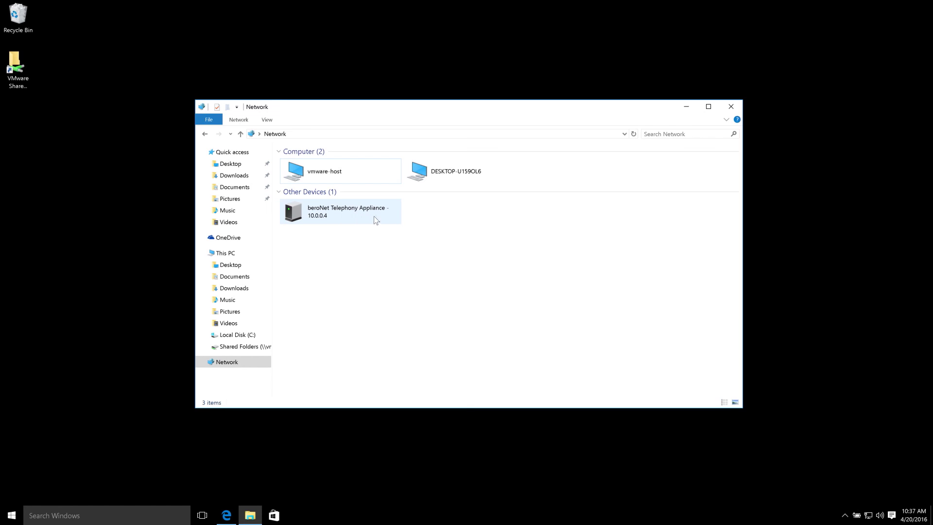
Download bfdetect_win_x86.zip from the beroNet Downloads page in Edge and open it.
{"action": "left_click", "coordinate": [226, 514]}
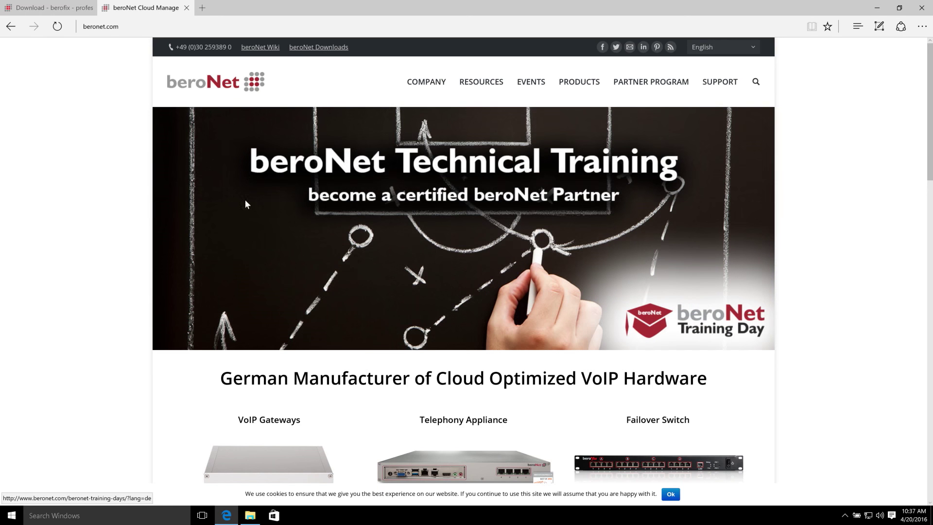
{"action": "left_click", "coordinate": [318, 51]}
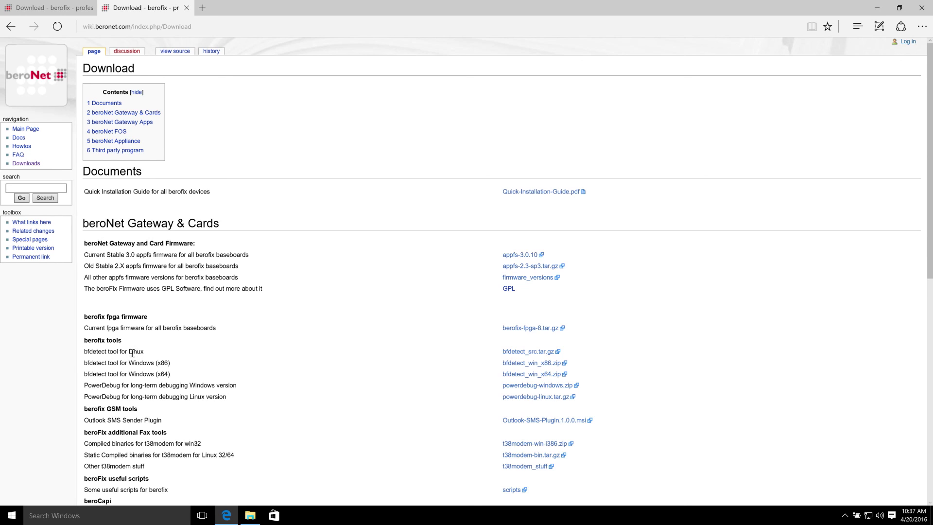
{"action": "left_click", "coordinate": [521, 364]}
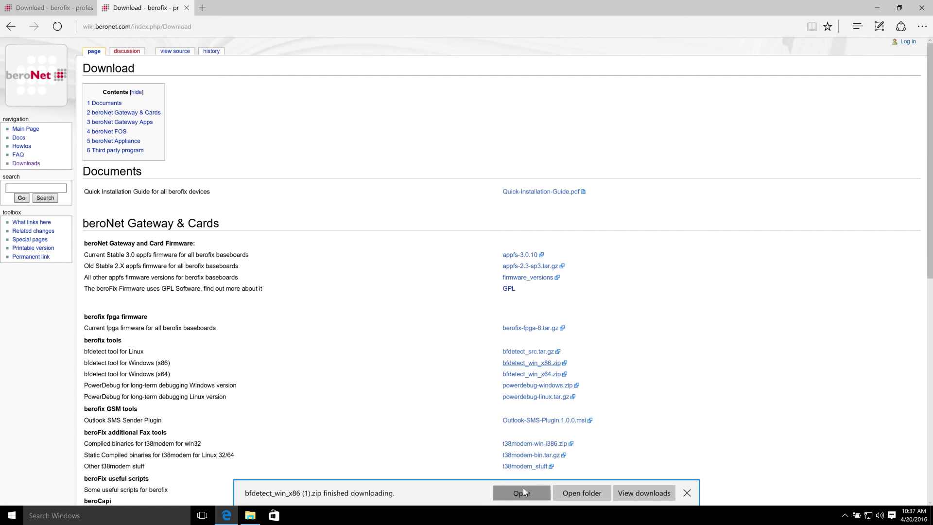
{"action": "left_click", "coordinate": [522, 487]}
Copy bfdetect and cygwin1.dll from the zip onto the desktop.
{"action": "left_click", "coordinate": [876, 7]}
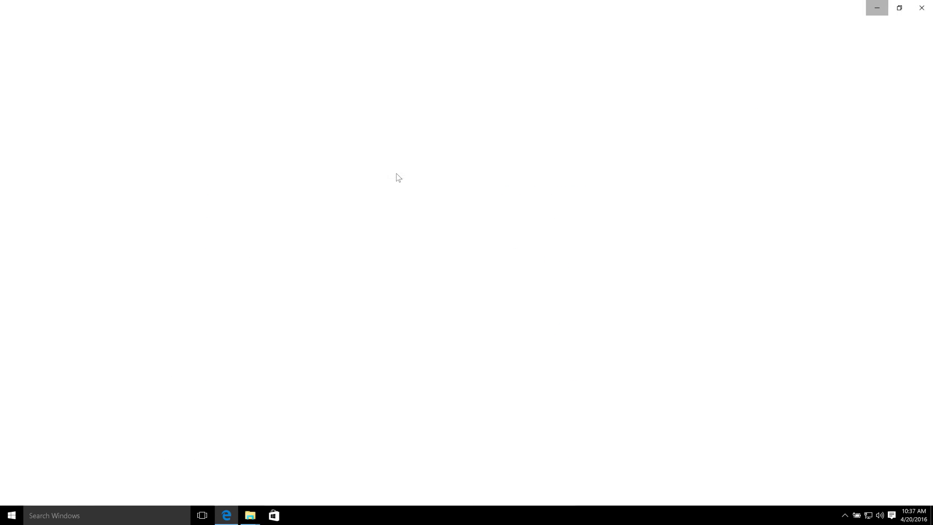
{"action": "left_click", "coordinate": [325, 175]}
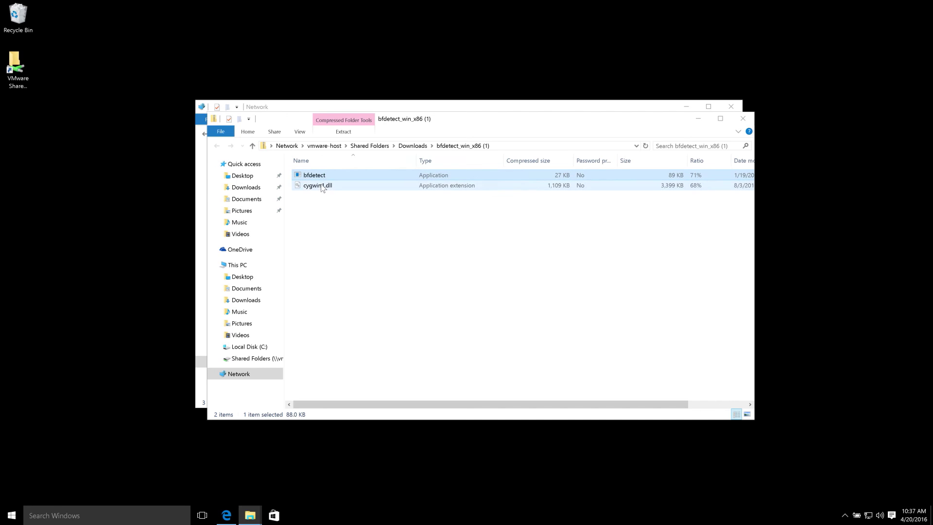
{"action": "left_click", "coordinate": [318, 185], "text": "shift"}
{"action": "left_click_drag", "start_coordinate": [320, 186], "coordinate": [27, 144]}
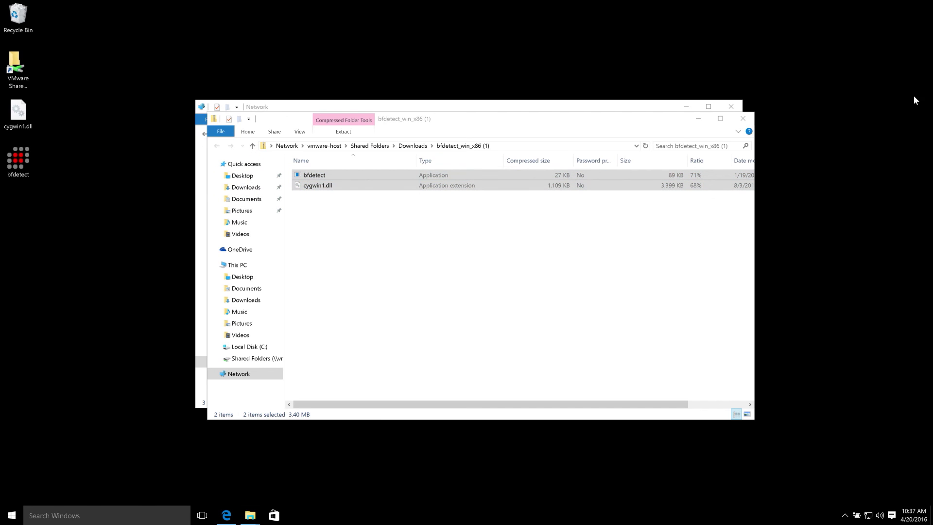
Close the zip and Network folder windows and launch bfdetect from the desktop.
{"action": "left_click", "coordinate": [742, 118]}
{"action": "left_click", "coordinate": [739, 110]}
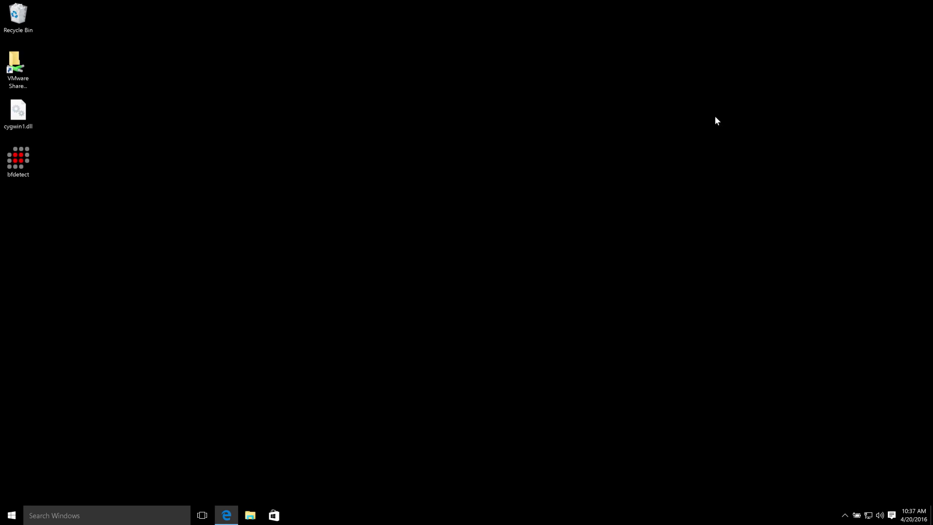
{"action": "double_click", "coordinate": [19, 160]}
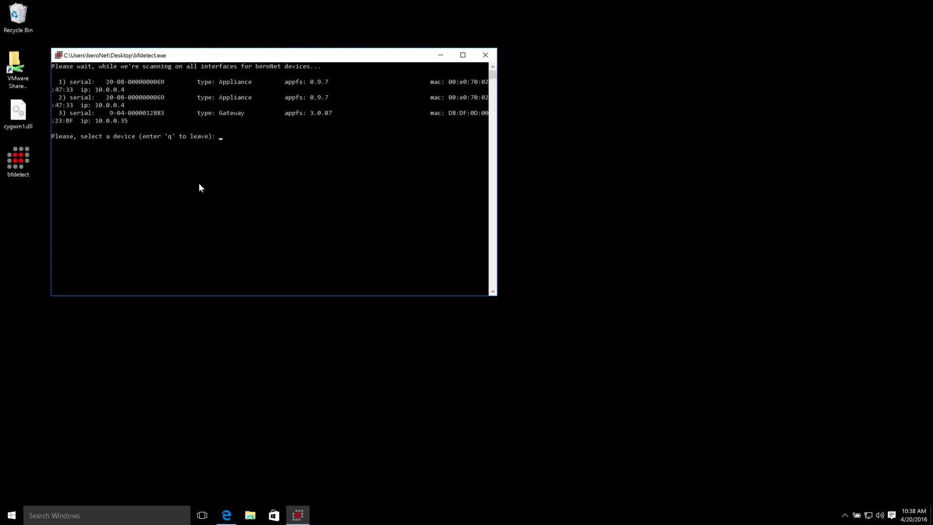
Widen the bfdetect console and select the first beroNet Appliance to show its DHCP network settings.
{"action": "left_click_drag", "start_coordinate": [499, 293], "coordinate": [768, 293]}
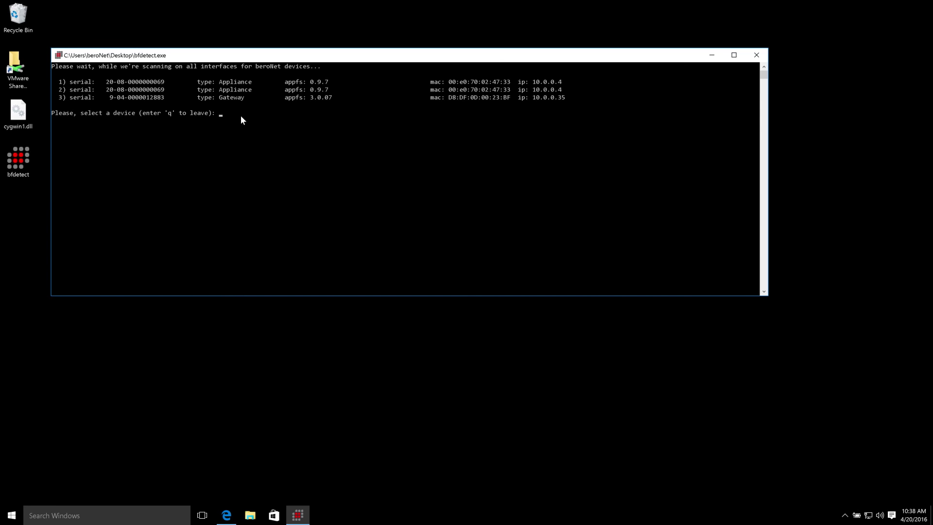
{"action": "key", "text": "Return"}
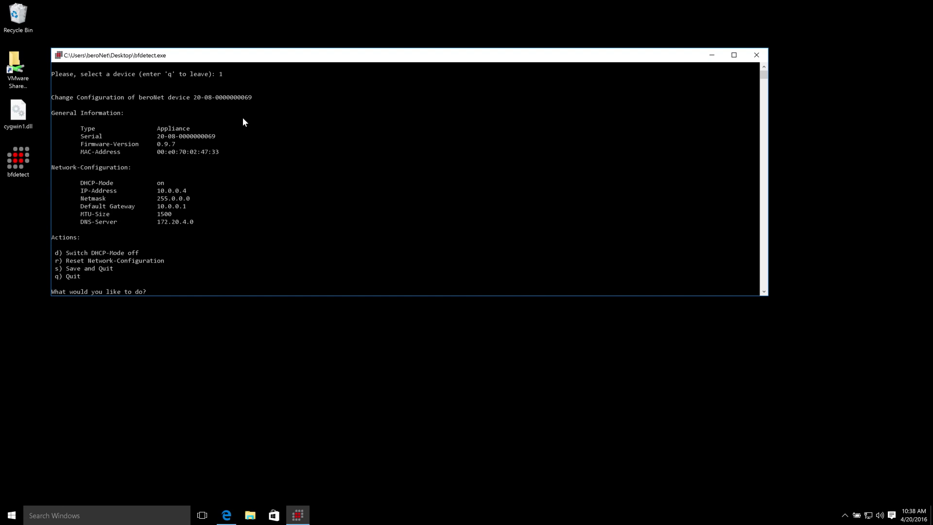
{"action": "key", "text": "ctrl+Up"}
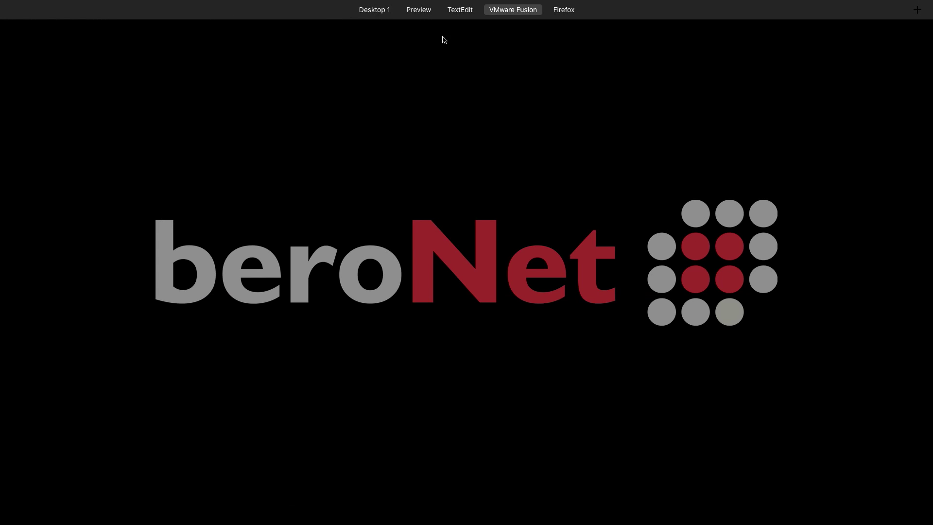
{"action": "left_click", "coordinate": [469, 37]}
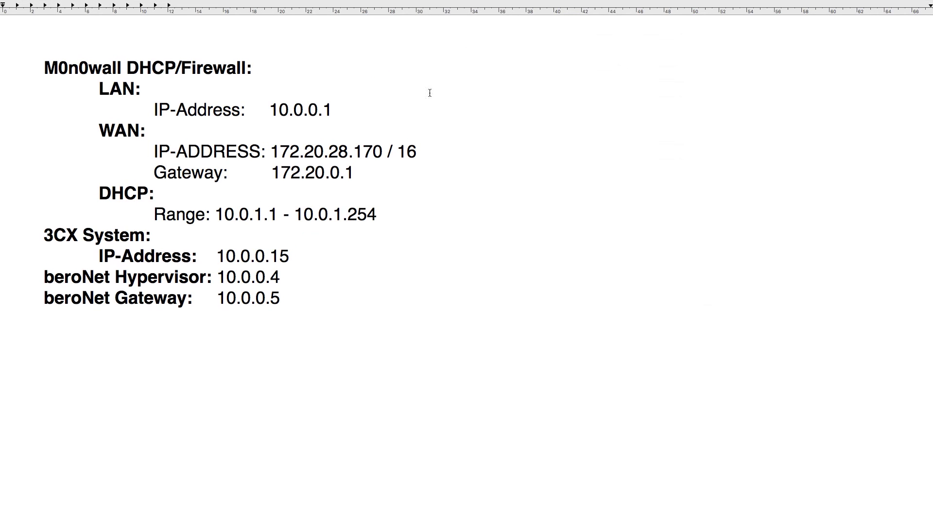
{"action": "left_click_drag", "start_coordinate": [40, 67], "coordinate": [271, 71]}
{"action": "left_click_drag", "start_coordinate": [269, 109], "coordinate": [329, 104]}
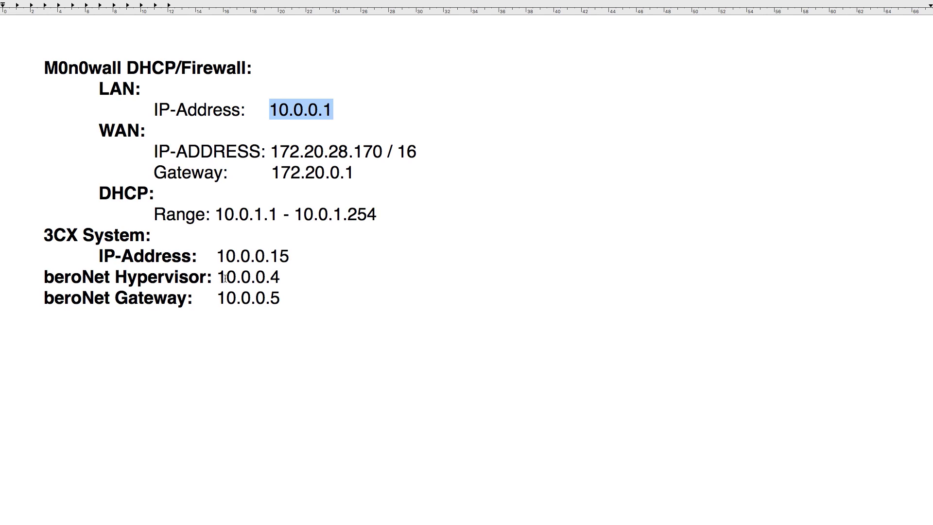
{"action": "left_click_drag", "start_coordinate": [217, 277], "coordinate": [216, 298]}
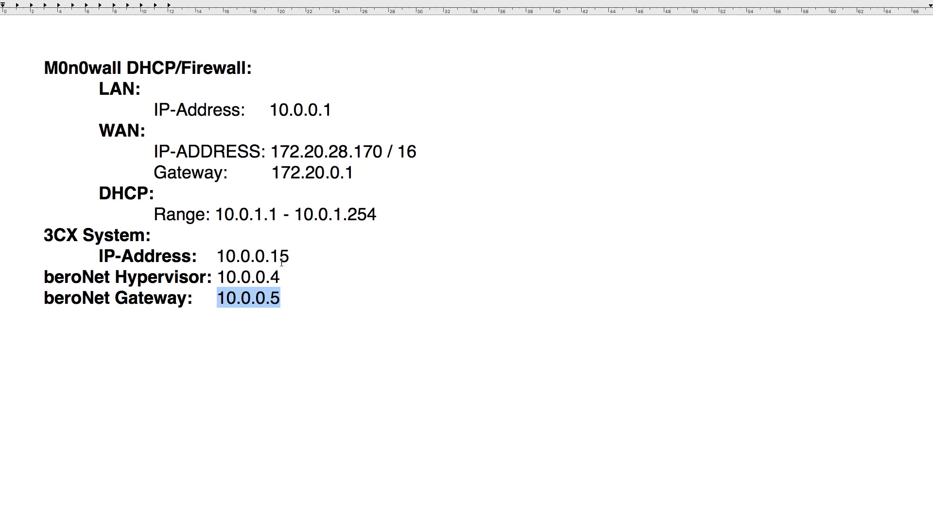
{"action": "key", "text": "ctrl+Up"}
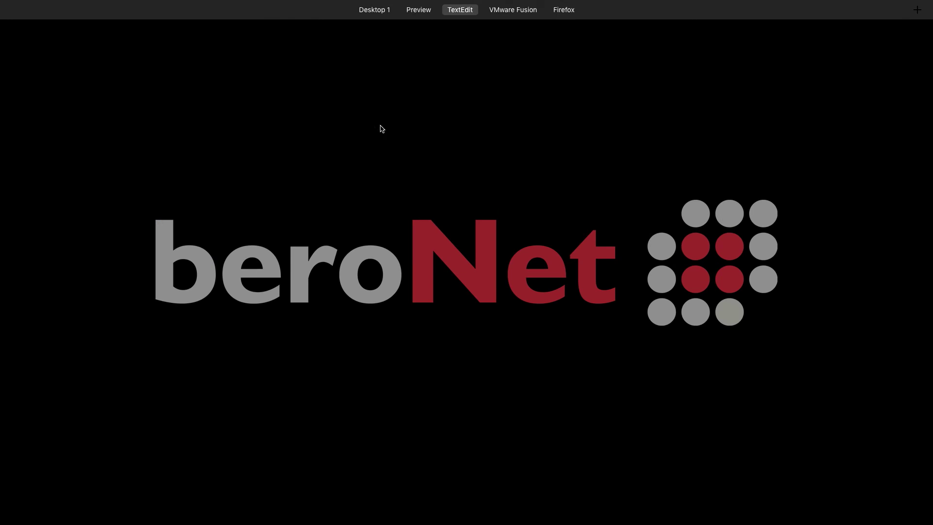
Turn DHCP off, set the Appliance IP to 10.0.0.4, and save and quit bfdetect.
{"action": "left_click", "coordinate": [535, 42]}
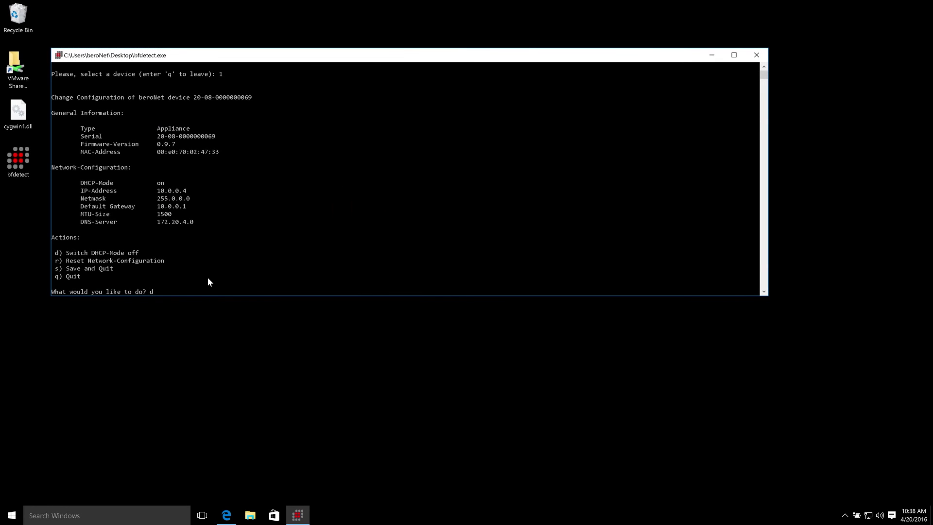
{"action": "key", "text": "Return"}
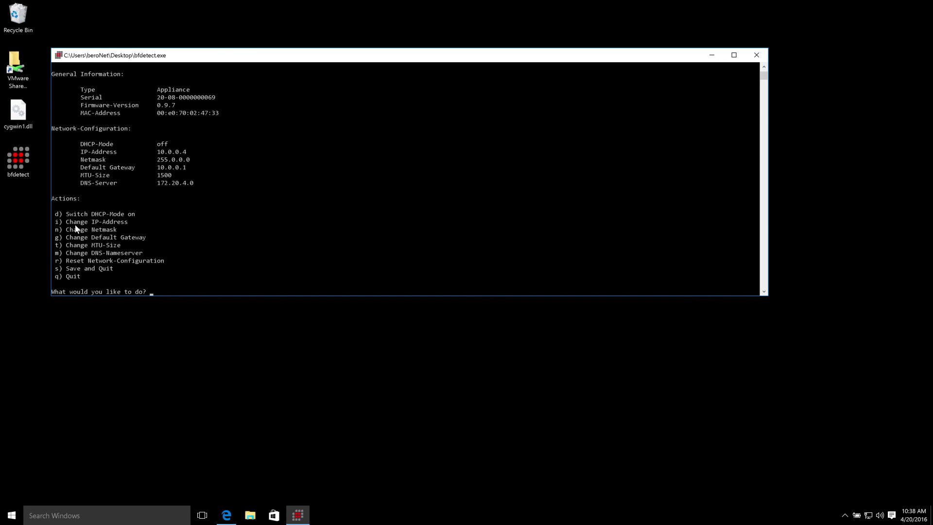
{"action": "type", "text": "i"}
{"action": "key", "text": "Return"}
{"action": "type", "text": "10.0.0."}
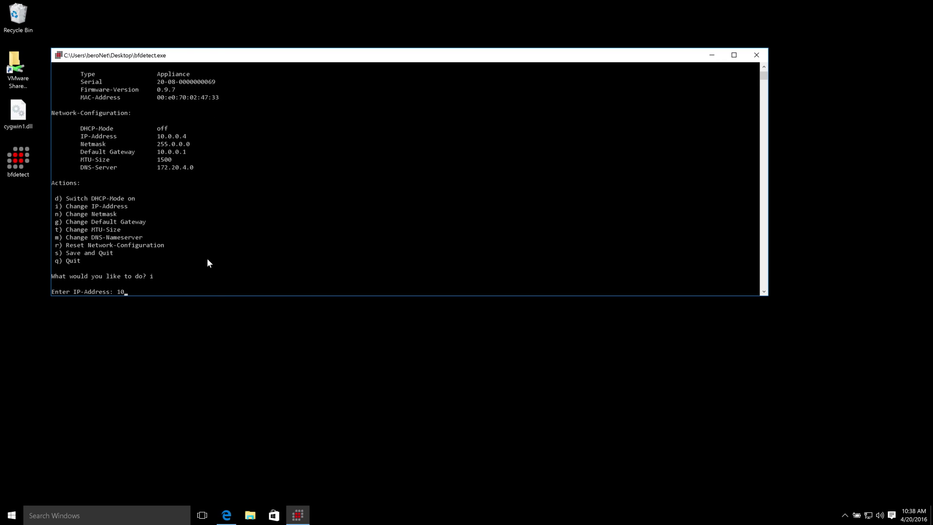
{"action": "type", "text": "4"}
{"action": "key", "text": "Return"}
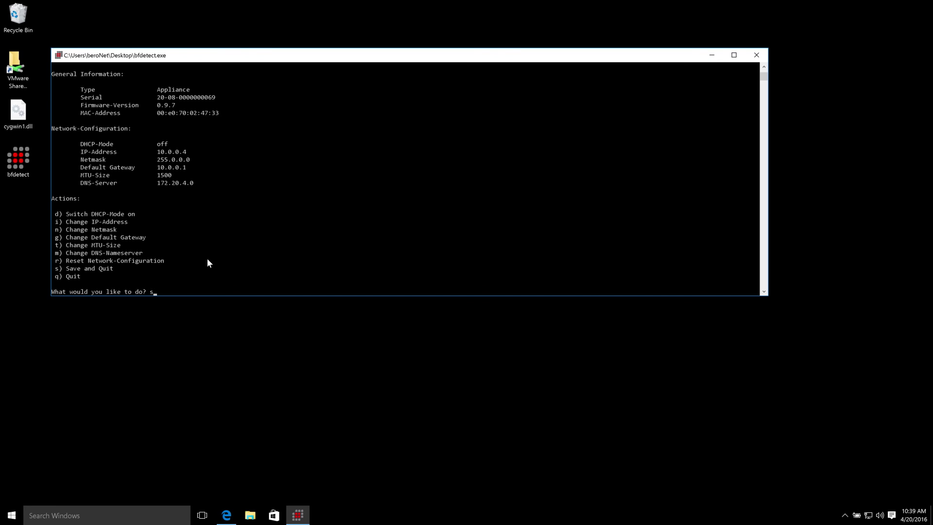
{"action": "key", "text": "Return"}
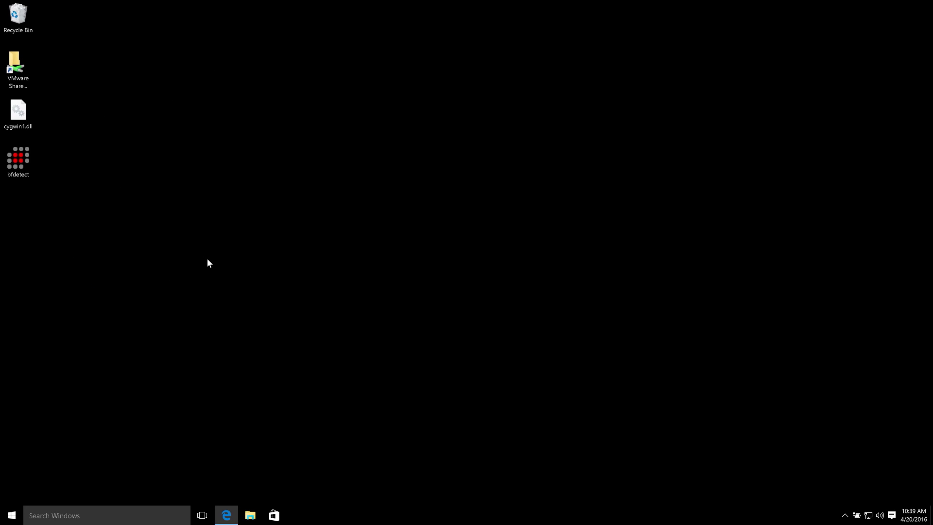
Relaunch bfdetect, widen its console, and select the beroNet Gateway as device 1.
{"action": "double_click", "coordinate": [27, 150]}
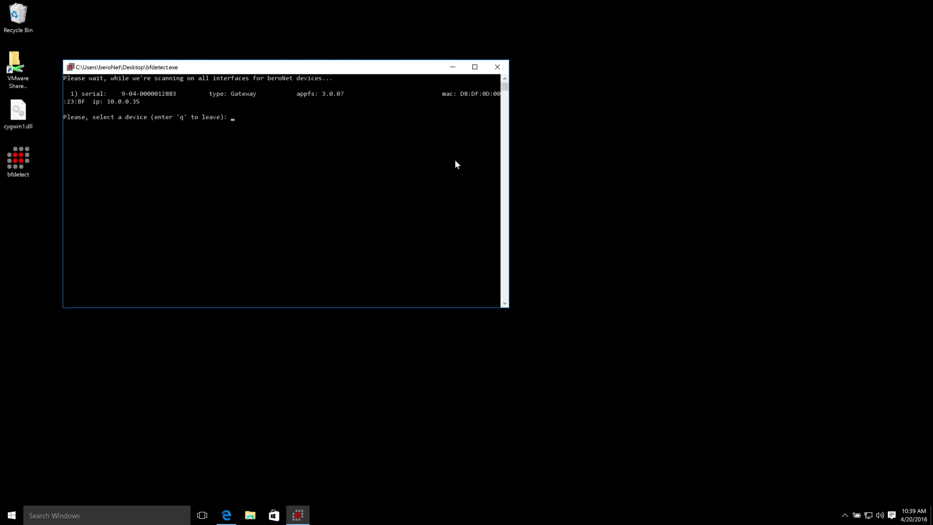
{"action": "left_click_drag", "start_coordinate": [512, 156], "coordinate": [684, 156]}
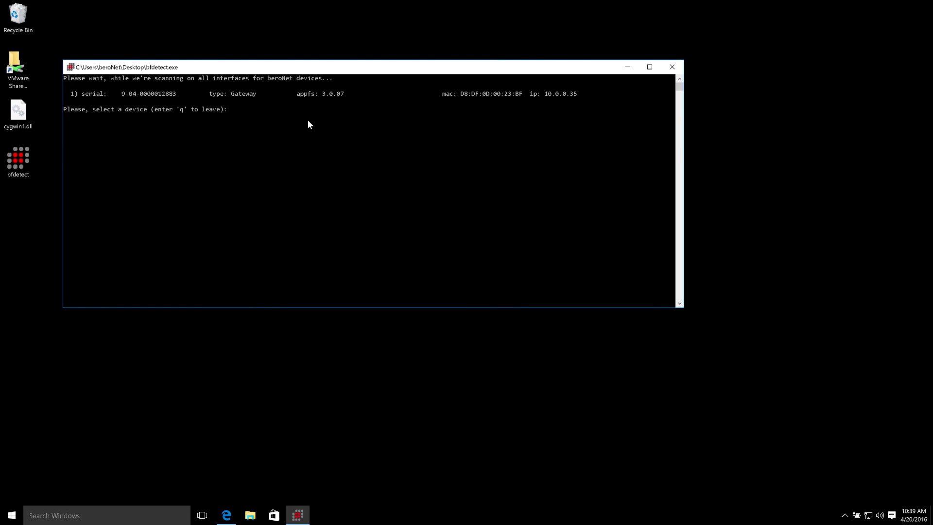
{"action": "type", "text": "1"}
{"action": "key", "text": "Return"}
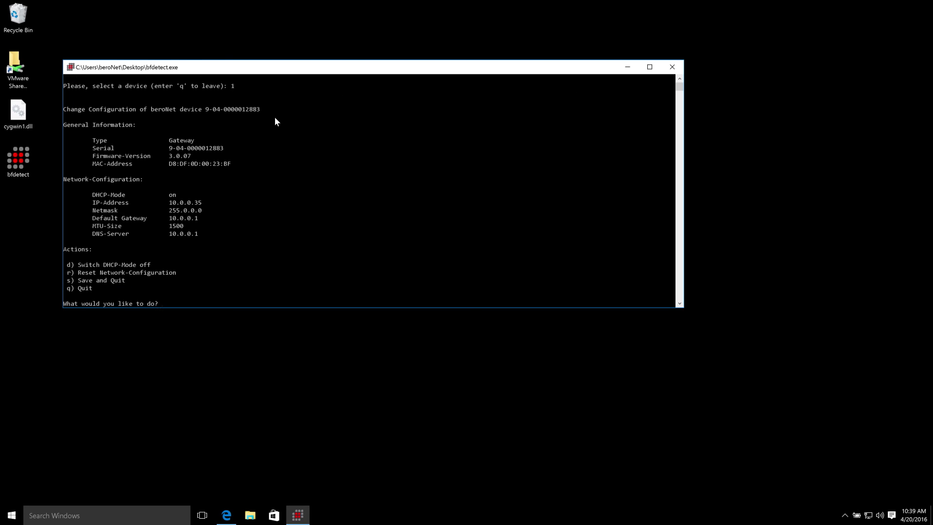
Turn DHCP off, set the Gateway IP to 10.0.0.5, and save and quit.
{"action": "type", "text": "d"}
{"action": "key", "text": "Return"}
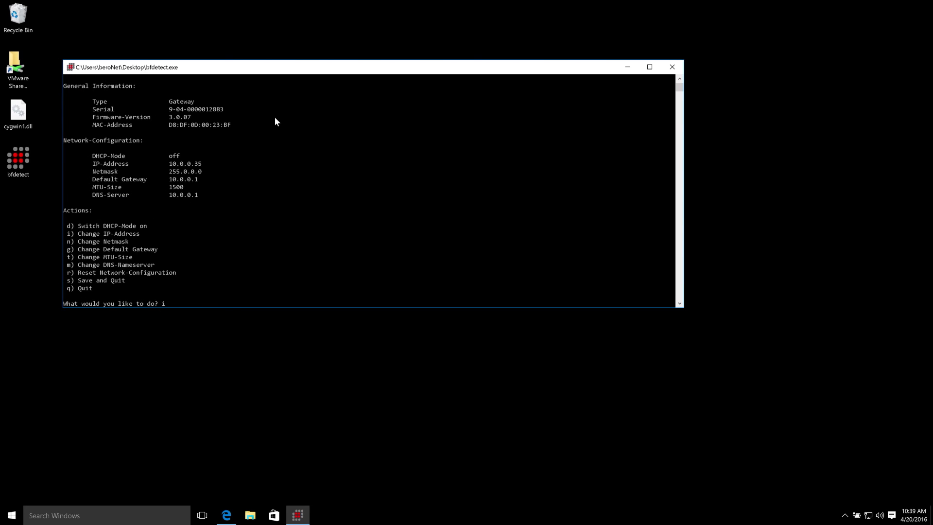
{"action": "type", "text": "i"}
{"action": "key", "text": "Return"}
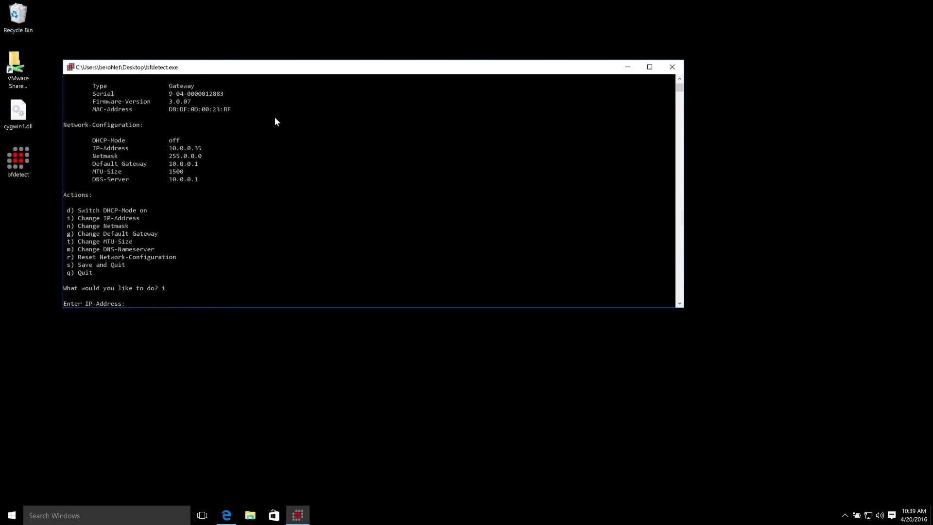
{"action": "type", "text": "10.0.0.5"}
{"action": "key", "text": "Return"}
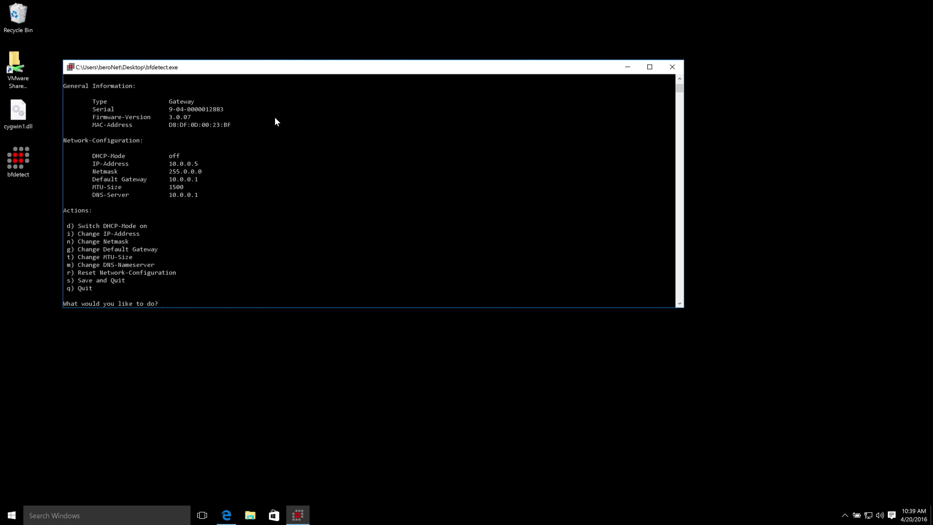
{"action": "key", "text": "Return"}
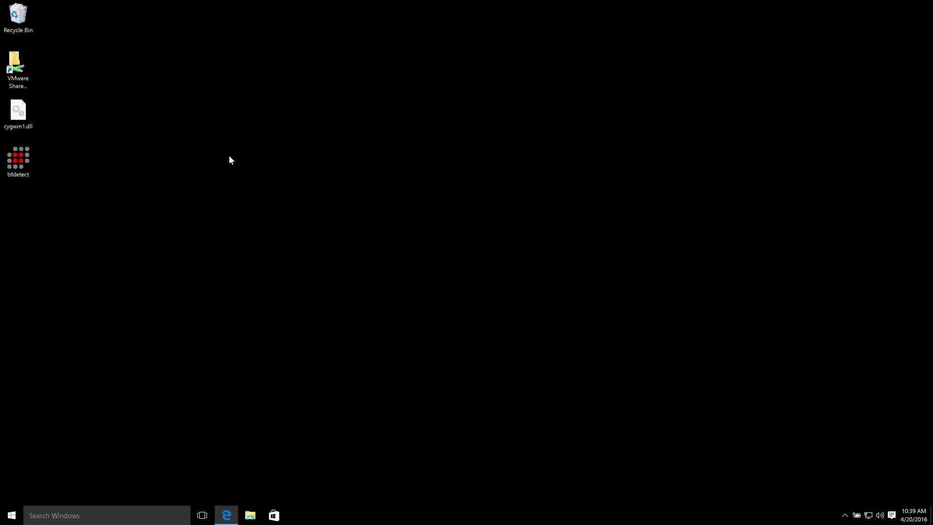
{"action": "key", "text": "ctrl+Up"}
Log into the beroNet Appliance web UI at 10.0.0.4 as admin with the default password.
{"action": "left_click", "coordinate": [569, 30]}
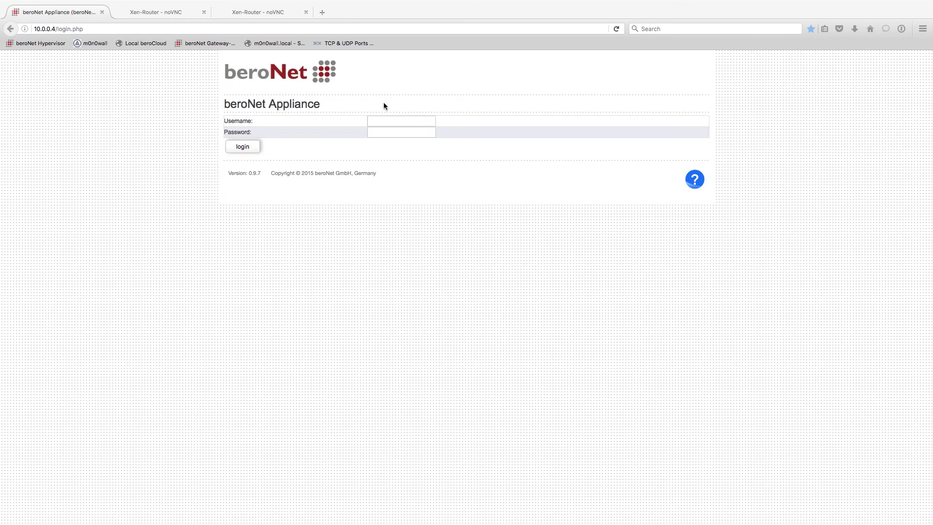
{"action": "left_click", "coordinate": [384, 120]}
{"action": "type", "text": "admin"}
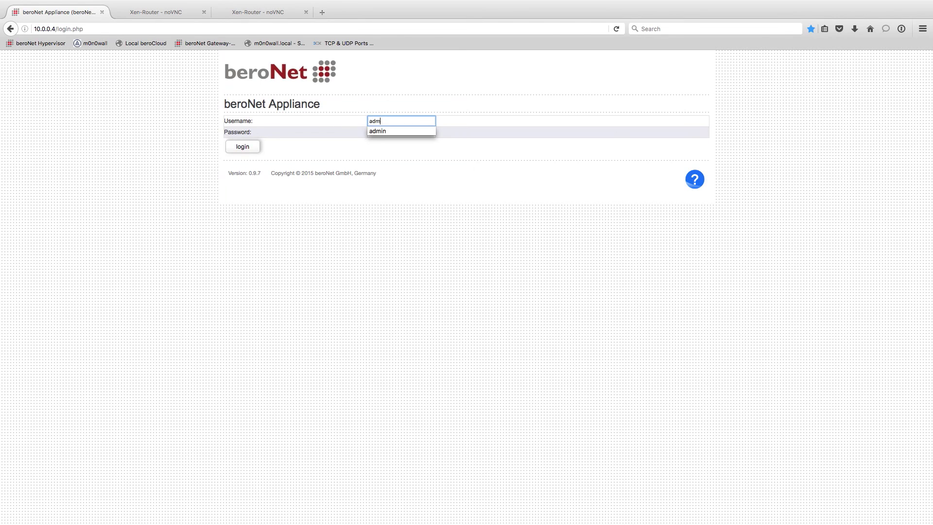
{"action": "key", "text": "Tab"}
{"action": "type", "text": "********"}
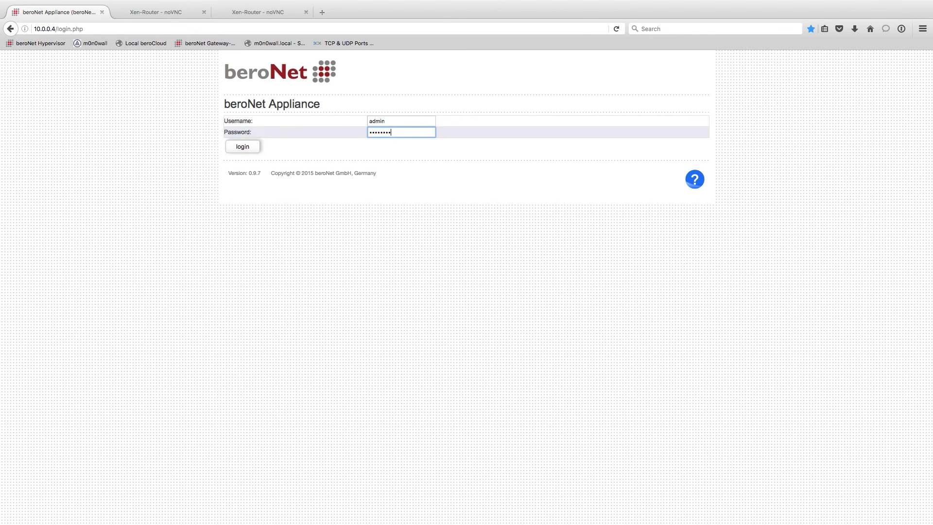
{"action": "key", "text": "super+a"}
{"action": "type", "text": "*******"}
{"action": "left_click", "coordinate": [242, 146]}
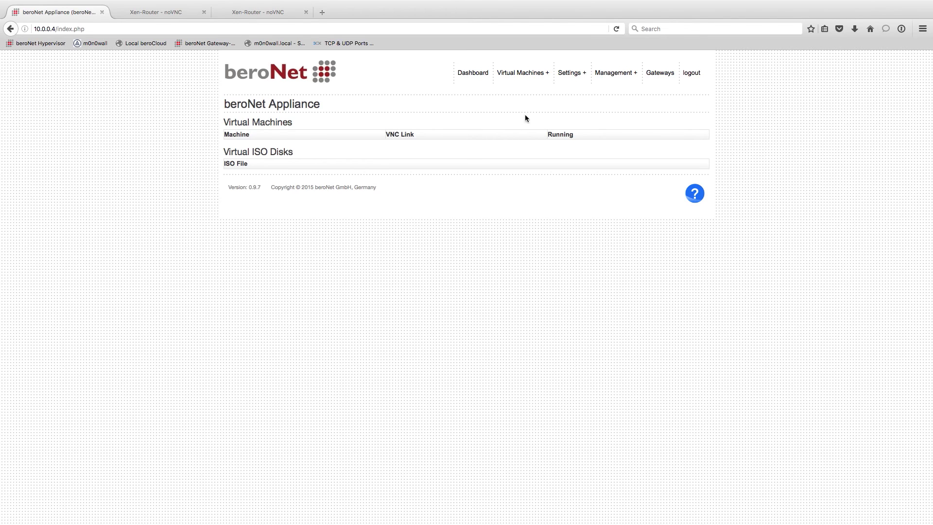
Under Settings > Change Password, save a new login username and password.
{"action": "mouse_move", "coordinate": [571, 73]}
{"action": "left_click", "coordinate": [572, 142]}
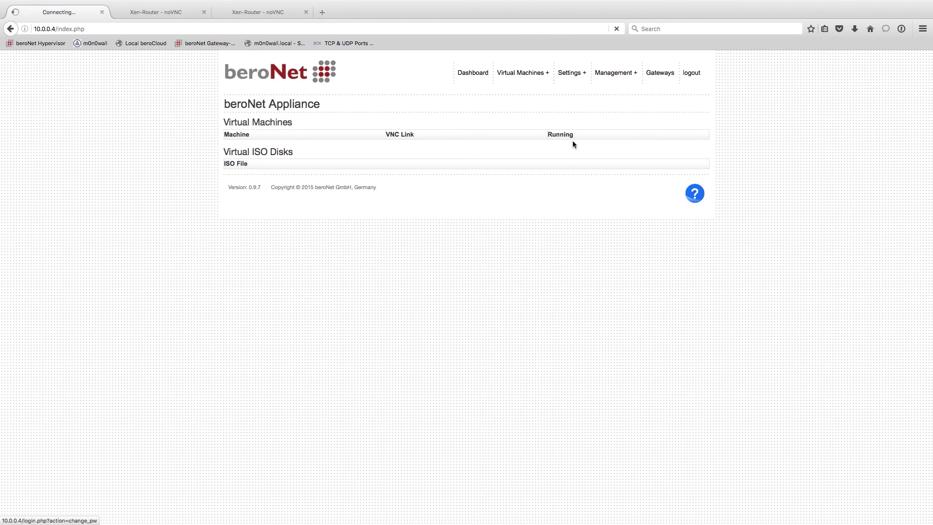
{"action": "left_click", "coordinate": [402, 125]}
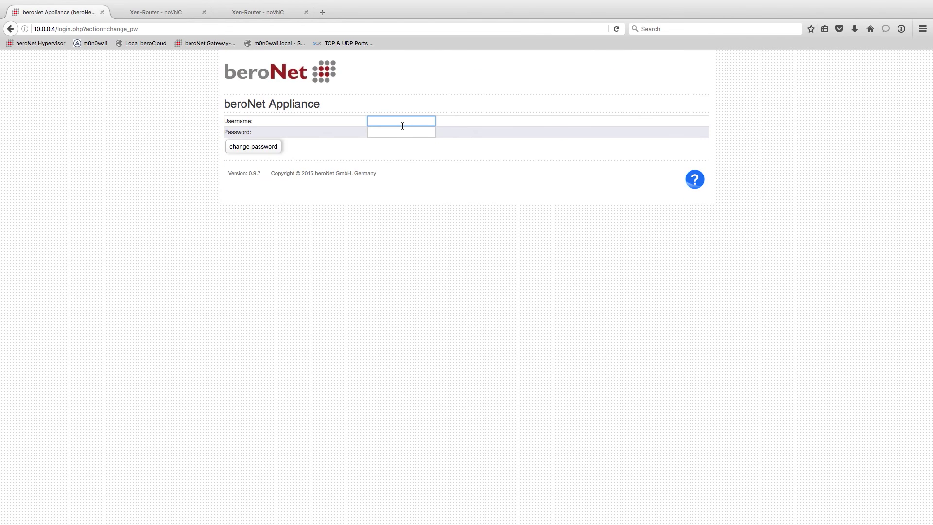
{"action": "type", "text": "b8c64"}
{"action": "key", "text": "Tab"}
{"action": "type", "text": "•"}
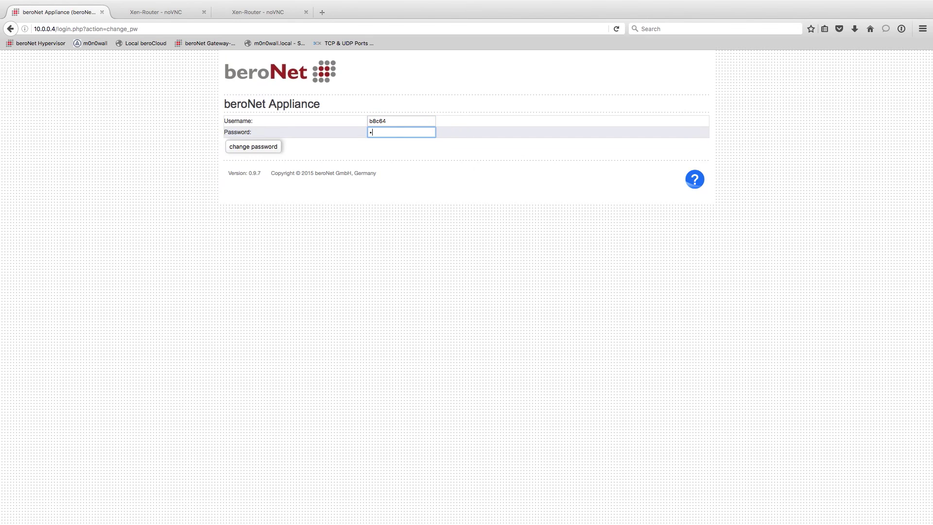
{"action": "type", "text": "••••••••••"}
{"action": "left_click", "coordinate": [272, 148]}
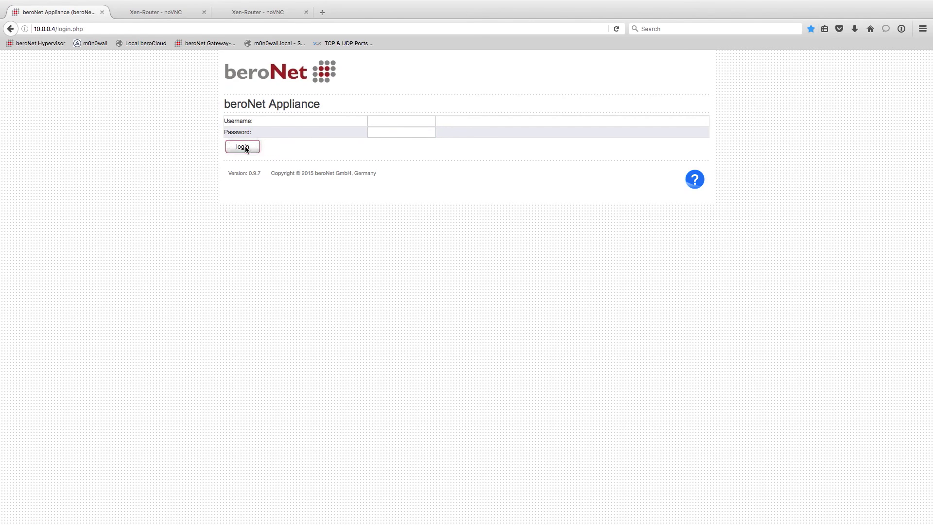
Sign in again using the newly set username and password.
{"action": "left_click", "coordinate": [415, 120]}
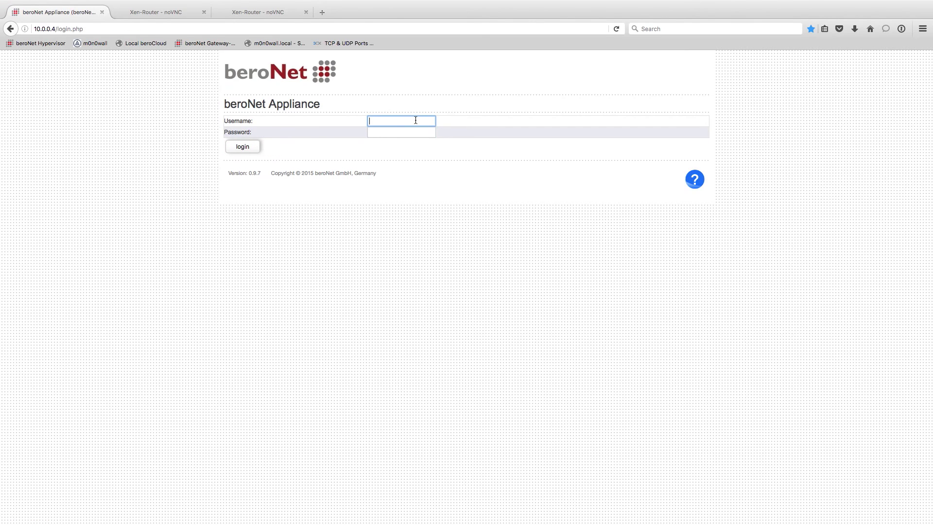
{"action": "type", "text": "b8c64"}
{"action": "left_click", "coordinate": [401, 132]}
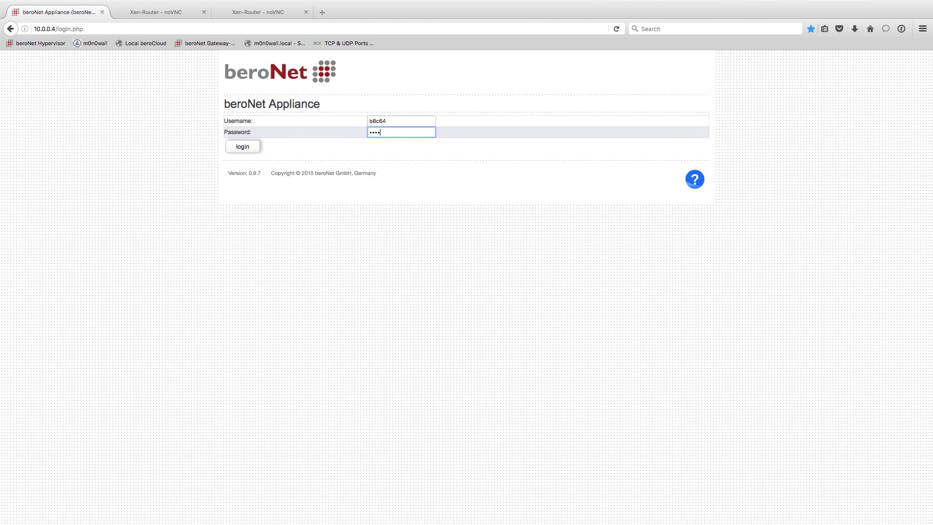
{"action": "type", "text": "•••••••••••"}
{"action": "left_click", "coordinate": [243, 146]}
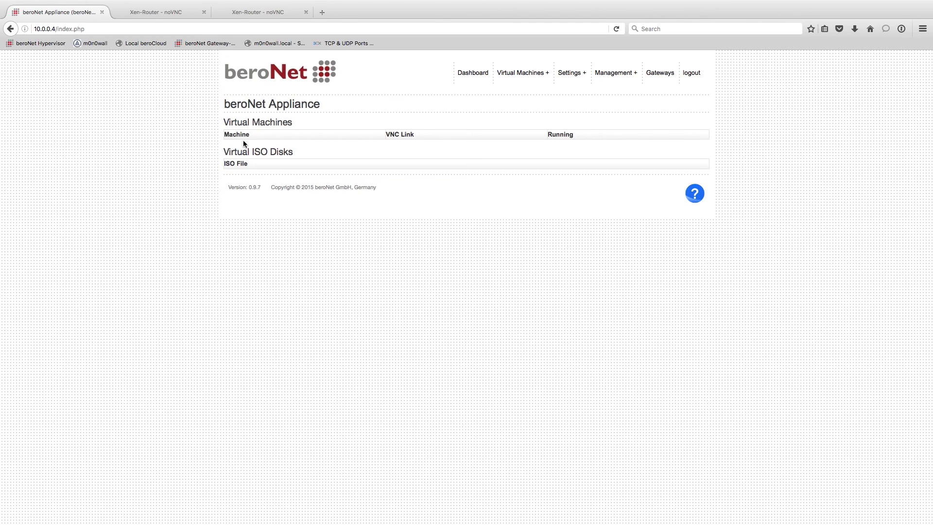
{"action": "left_click", "coordinate": [501, 77]}
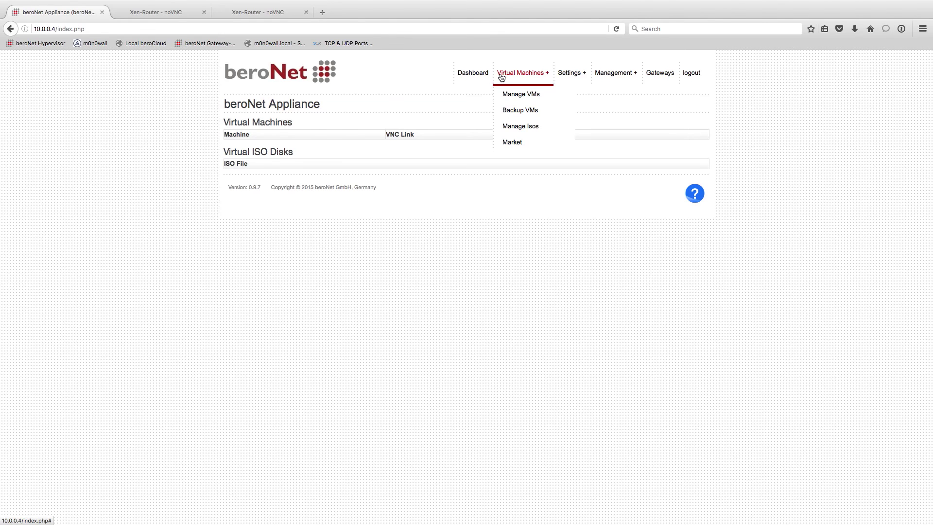
Browse the Settings and Management menus and open Gateways to list the 10.0.0.4 and 10.0.0.5 devices.
{"action": "left_click", "coordinate": [573, 78]}
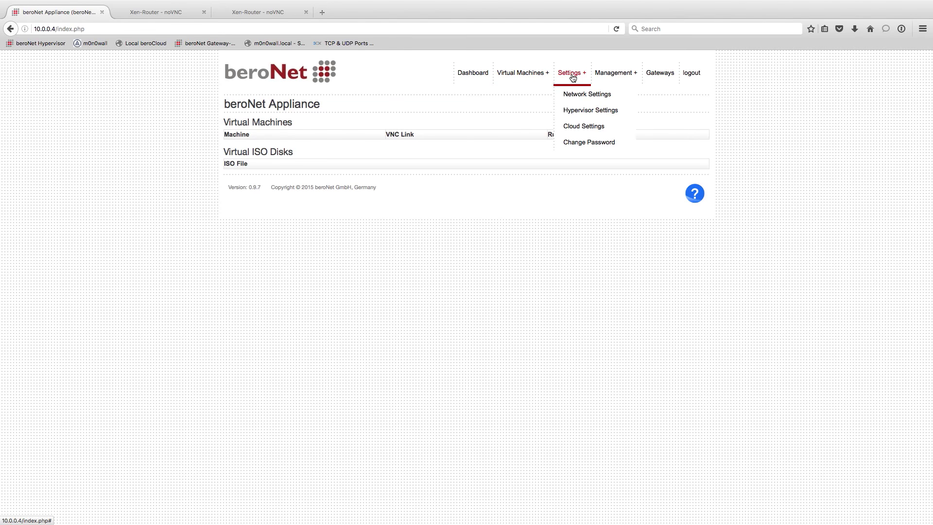
{"action": "left_click", "coordinate": [610, 76]}
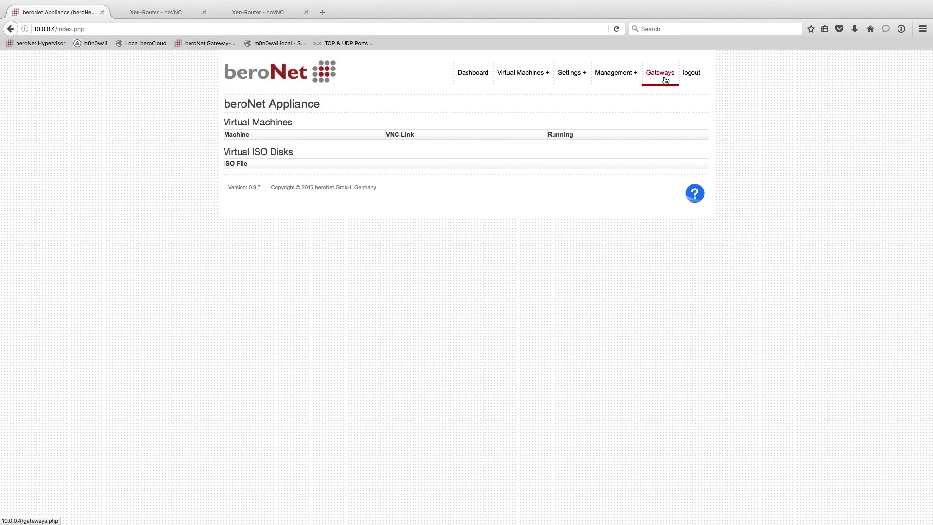
{"action": "left_click", "coordinate": [665, 80]}
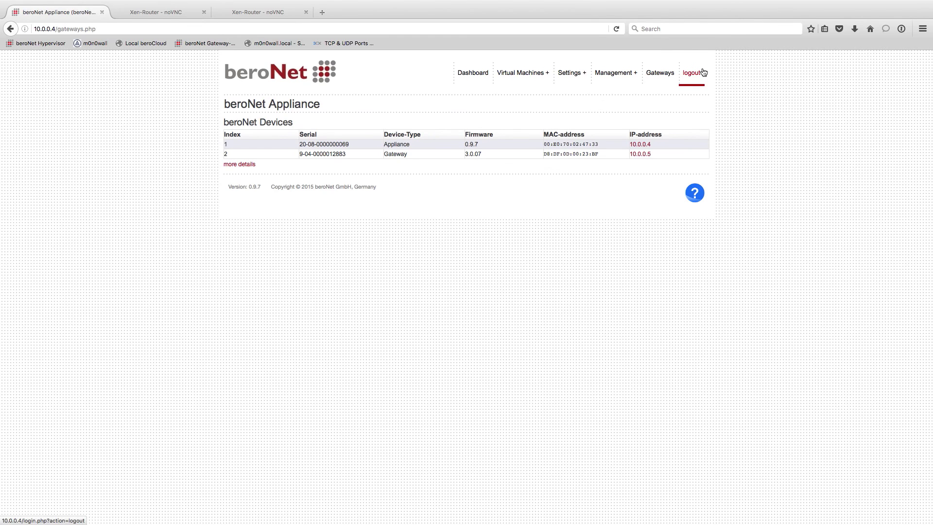
{"action": "mouse_move", "coordinate": [546, 74]}
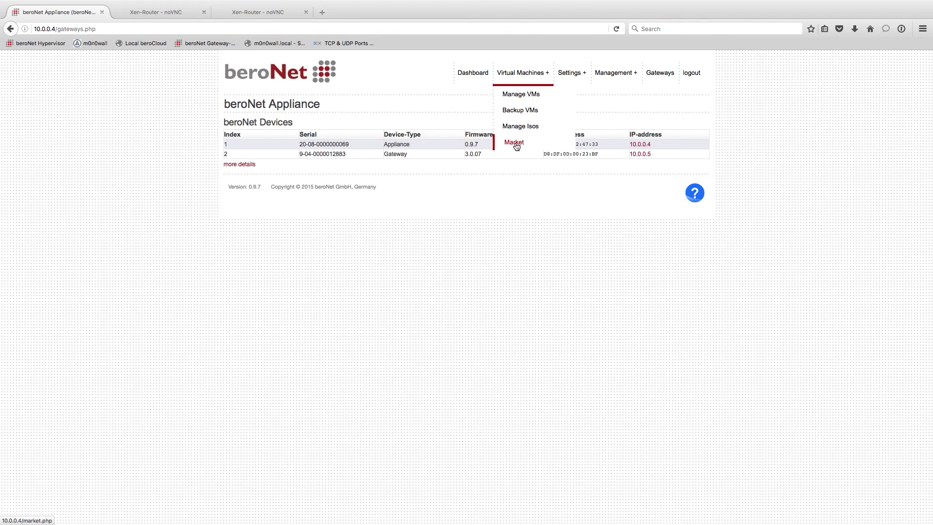
From Virtual Machines > Market, install the m0n0wall 1.8.1 ISO and confirm.
{"action": "left_click", "coordinate": [516, 146]}
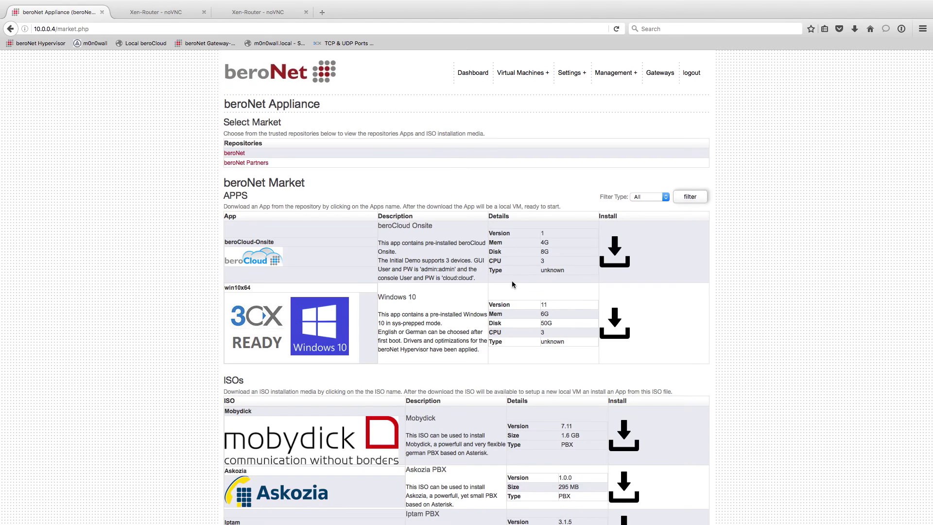
{"action": "scroll", "coordinate": [512, 284], "scroll_direction": "down", "scroll_amount": 8}
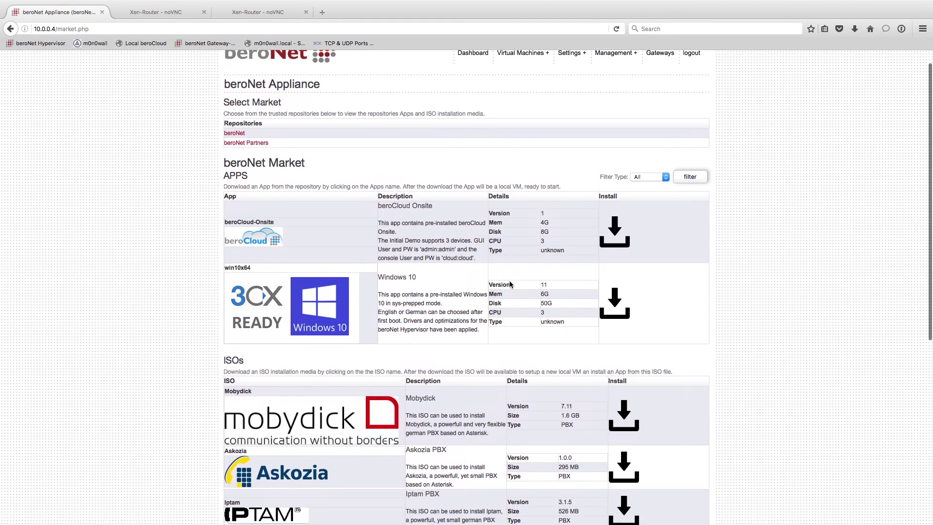
{"action": "scroll", "coordinate": [509, 284], "scroll_direction": "down", "scroll_amount": 1}
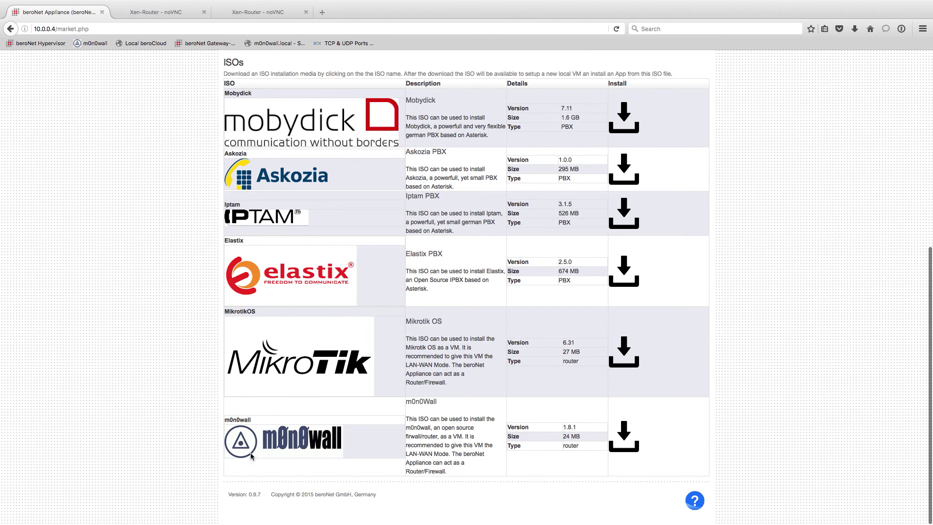
{"action": "left_click", "coordinate": [633, 444]}
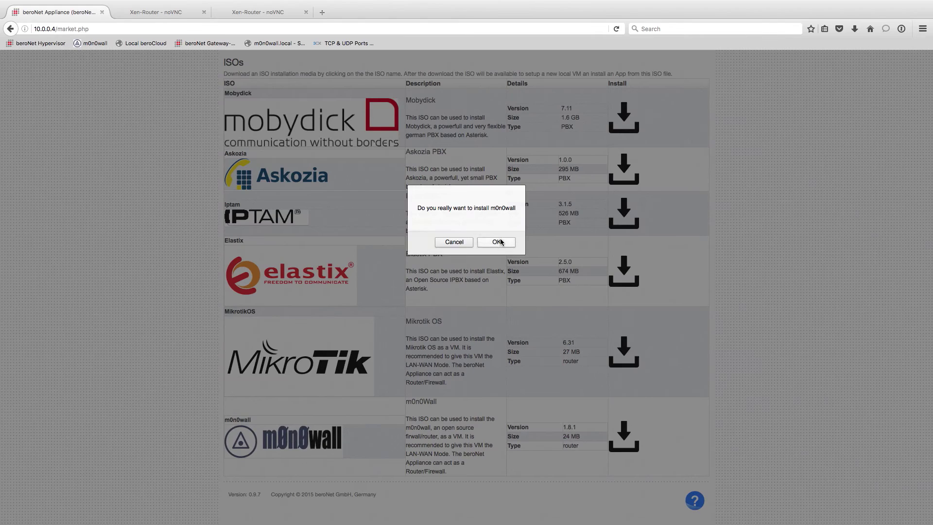
{"action": "left_click", "coordinate": [500, 242]}
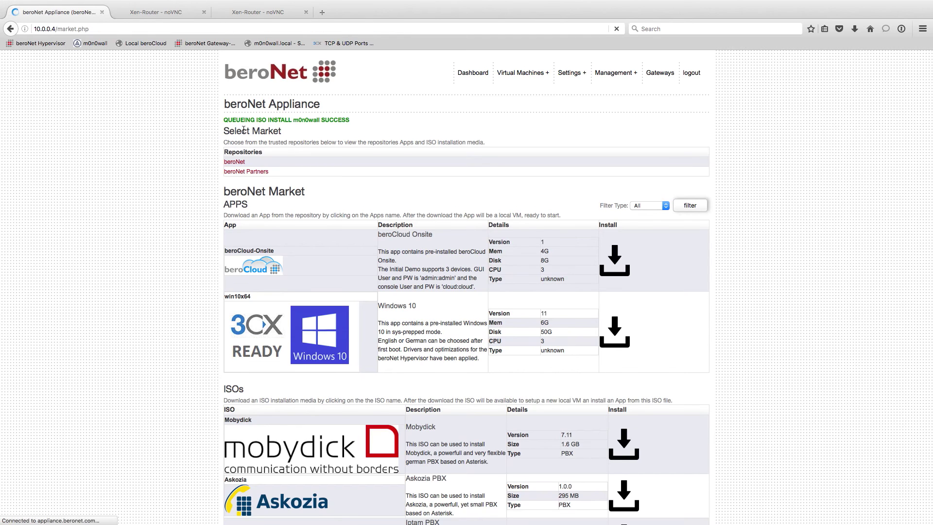
Check the m0n0wall ISO download progress in the background tasks.
{"action": "left_click", "coordinate": [446, 105]}
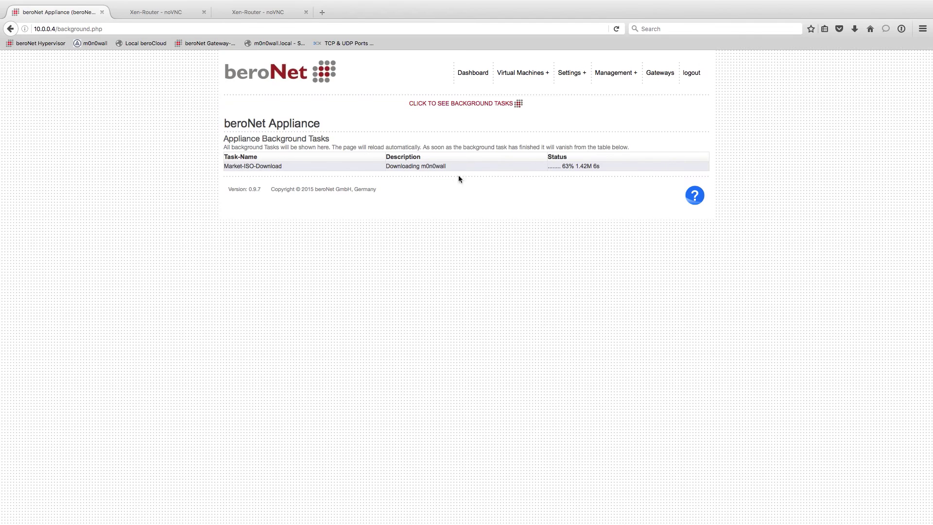
{"action": "left_click_drag", "start_coordinate": [627, 164], "coordinate": [552, 164]}
{"action": "left_click", "coordinate": [564, 176]}
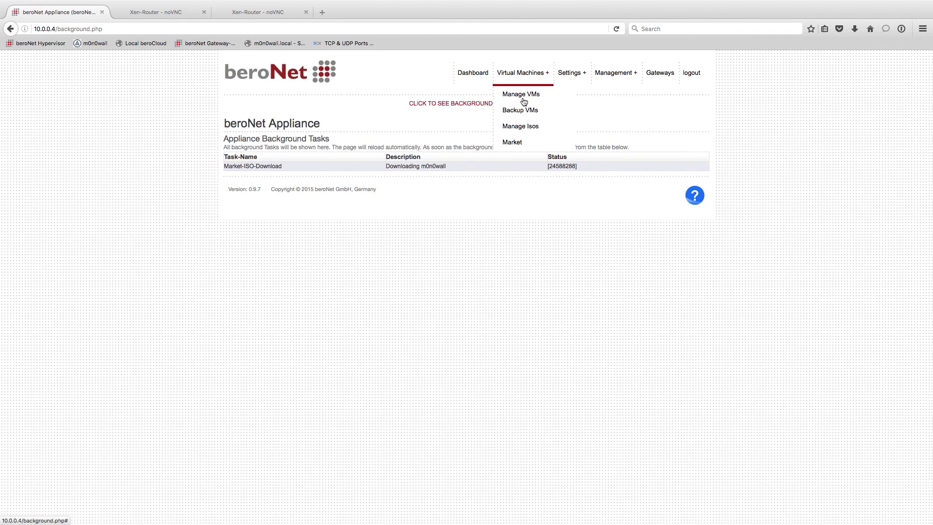
Show the ISO disks list with m0n0wall-1.8.1.iso at 23 MB.
{"action": "left_click", "coordinate": [521, 125]}
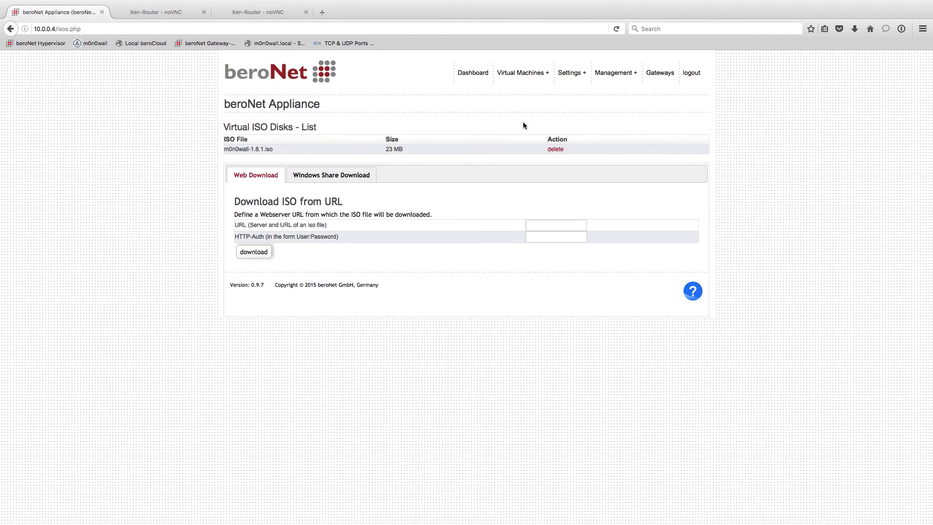
{"action": "left_click_drag", "start_coordinate": [289, 151], "coordinate": [222, 149]}
{"action": "key", "text": "super+Tab"}
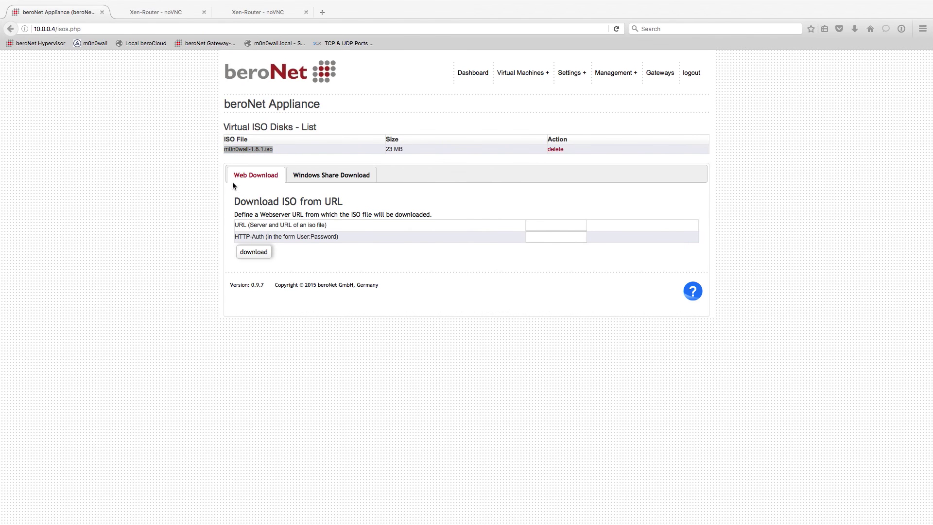
{"action": "key", "text": "super+Tab"}
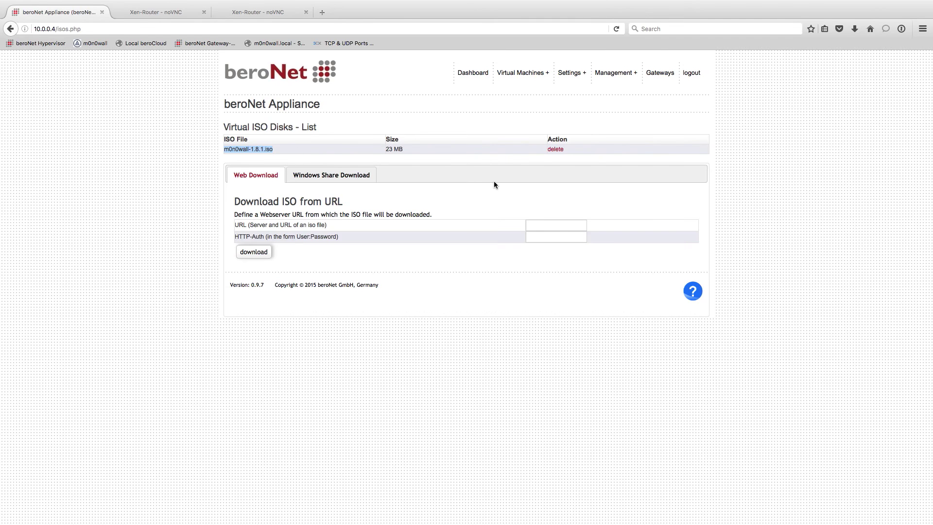
{"action": "left_click", "coordinate": [484, 154]}
Start a new VM named Router with 1 CPU, 1GB memory and a 10 GB disk.
{"action": "mouse_move", "coordinate": [522, 73]}
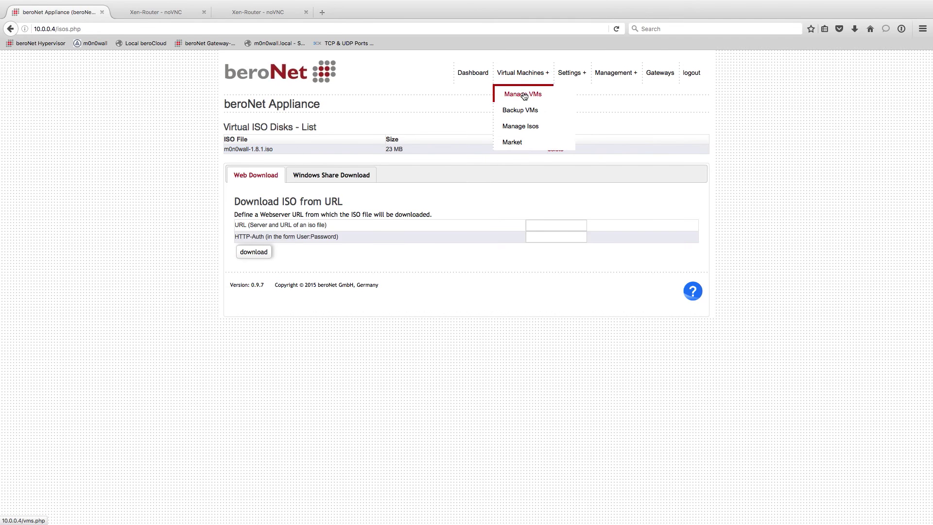
{"action": "left_click", "coordinate": [523, 97]}
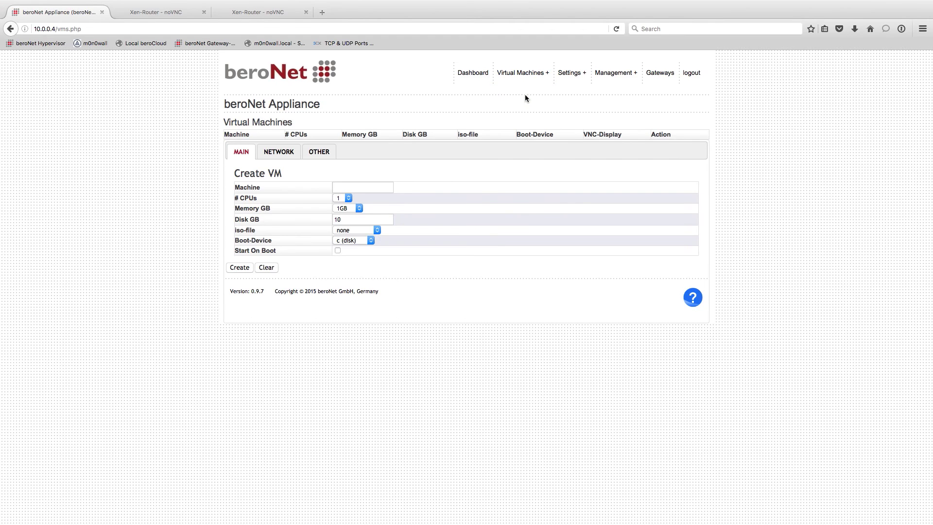
{"action": "left_click", "coordinate": [355, 190]}
{"action": "type", "text": "Router"}
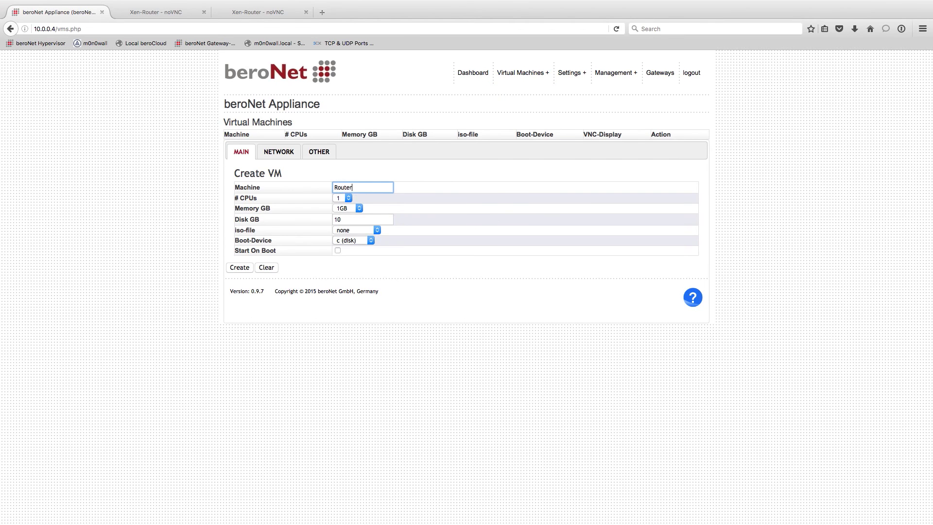
{"action": "left_click", "coordinate": [348, 198]}
{"action": "left_click", "coordinate": [350, 199]}
{"action": "left_click", "coordinate": [358, 208]}
{"action": "left_click", "coordinate": [358, 208]}
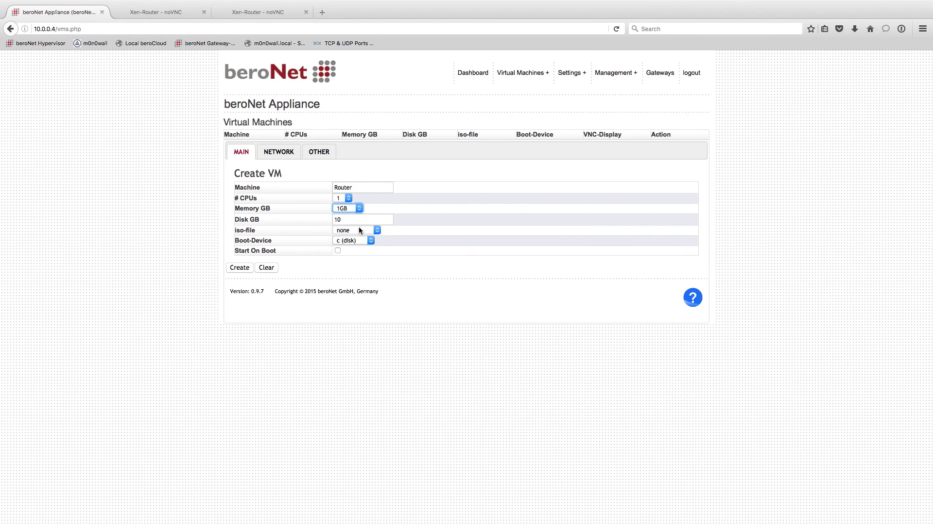
{"action": "left_click_drag", "start_coordinate": [360, 221], "coordinate": [325, 219]}
Attach m0n0wall-1.8.1.iso, boot from d (isofile), and enable Start On Boot.
{"action": "left_click", "coordinate": [356, 231]}
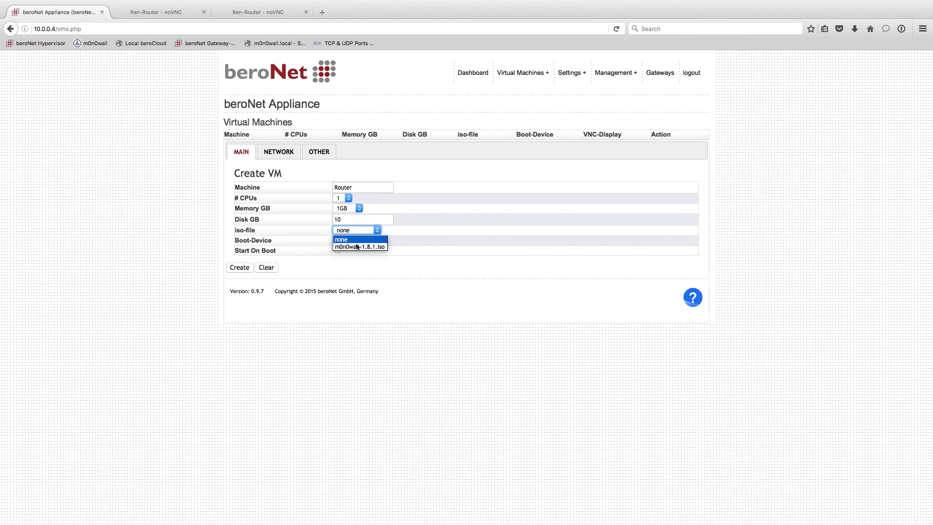
{"action": "left_click", "coordinate": [356, 245]}
{"action": "left_click", "coordinate": [343, 241]}
{"action": "left_click", "coordinate": [342, 256]}
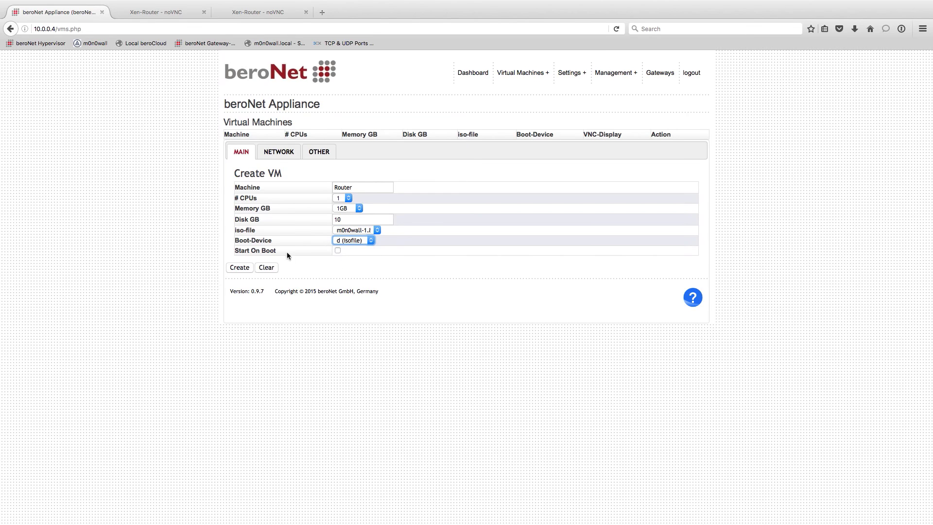
{"action": "double_click", "coordinate": [340, 187]}
{"action": "left_click", "coordinate": [338, 251]}
{"action": "left_click", "coordinate": [282, 156]}
{"action": "left_click", "coordinate": [345, 171]}
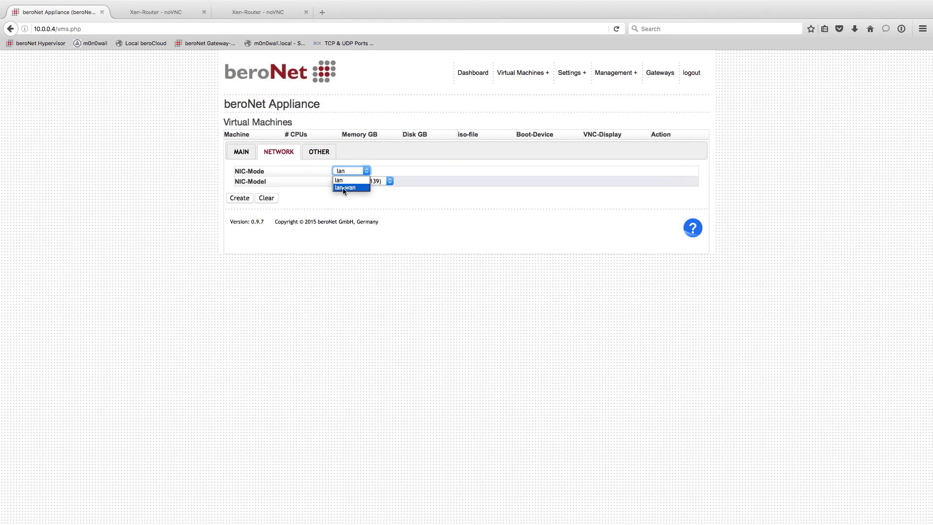
Set NIC-Mode to lan-wan, keep VNC display 5901, and enter a VNC password.
{"action": "left_click", "coordinate": [343, 188]}
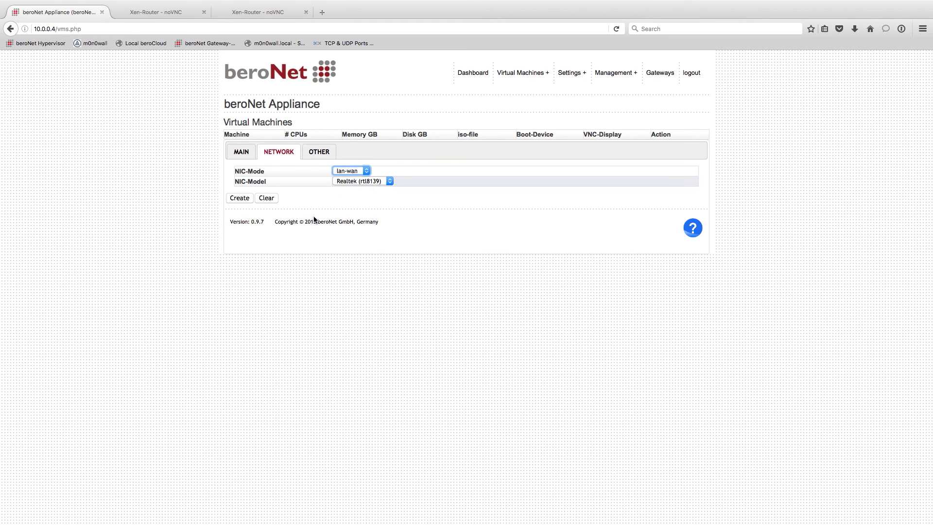
{"action": "left_click", "coordinate": [321, 153]}
{"action": "left_click", "coordinate": [346, 172]}
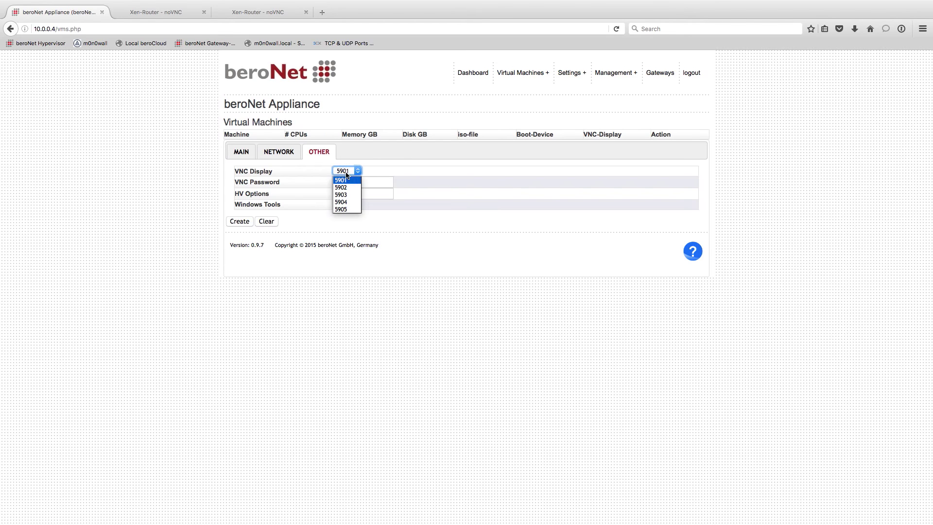
{"action": "left_click", "coordinate": [341, 181]}
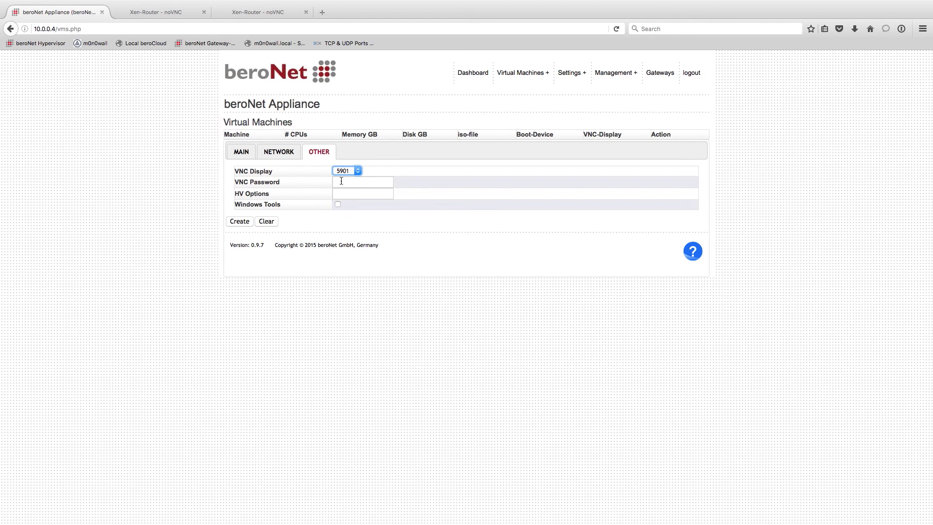
{"action": "left_click", "coordinate": [345, 182]}
{"action": "type", "text": "••••••••"}
Review the Windows Tools setting, then create the Router VM from the MAIN tab.
{"action": "left_click_drag", "start_coordinate": [287, 206], "coordinate": [229, 207]}
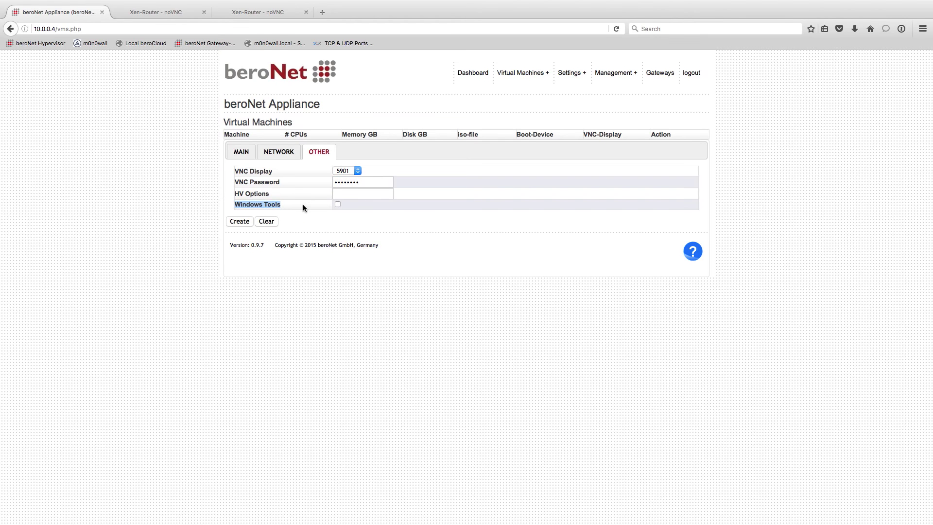
{"action": "left_click", "coordinate": [305, 205]}
{"action": "left_click_drag", "start_coordinate": [280, 205], "coordinate": [232, 204]}
{"action": "left_click", "coordinate": [278, 156]}
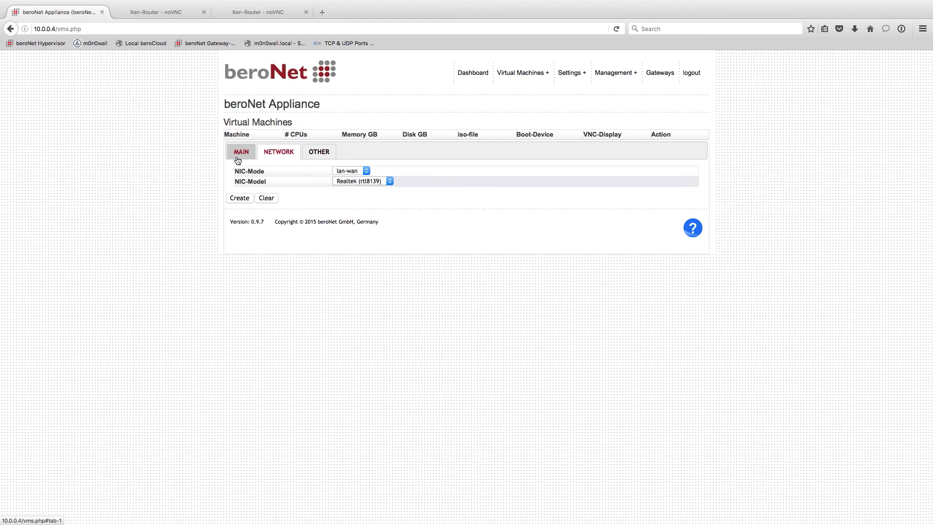
{"action": "left_click", "coordinate": [236, 155]}
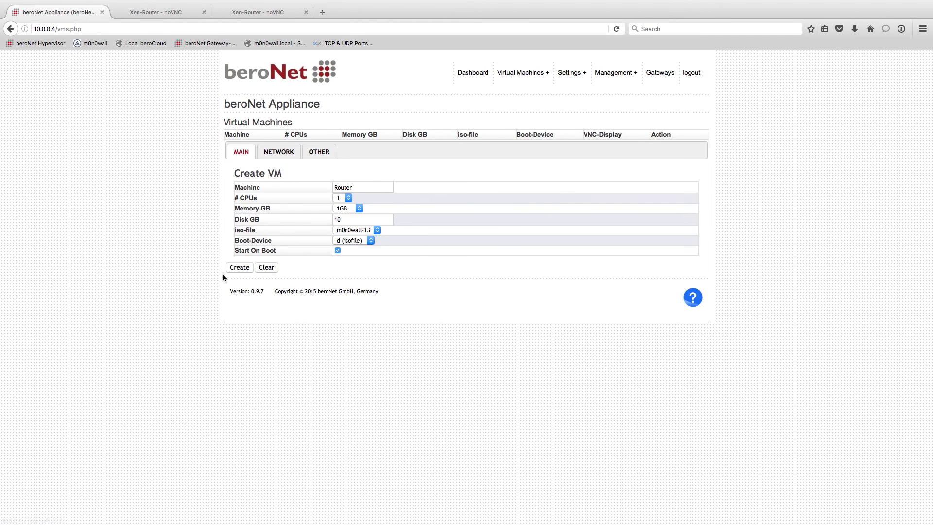
{"action": "left_click", "coordinate": [235, 268]}
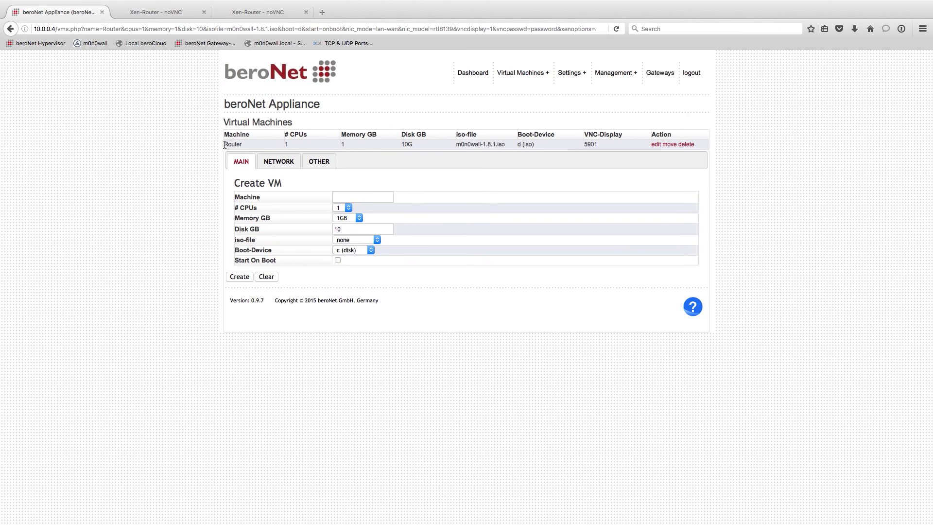
Check the new Router entry, then start Router from the Dashboard.
{"action": "left_click_drag", "start_coordinate": [225, 145], "coordinate": [706, 147]}
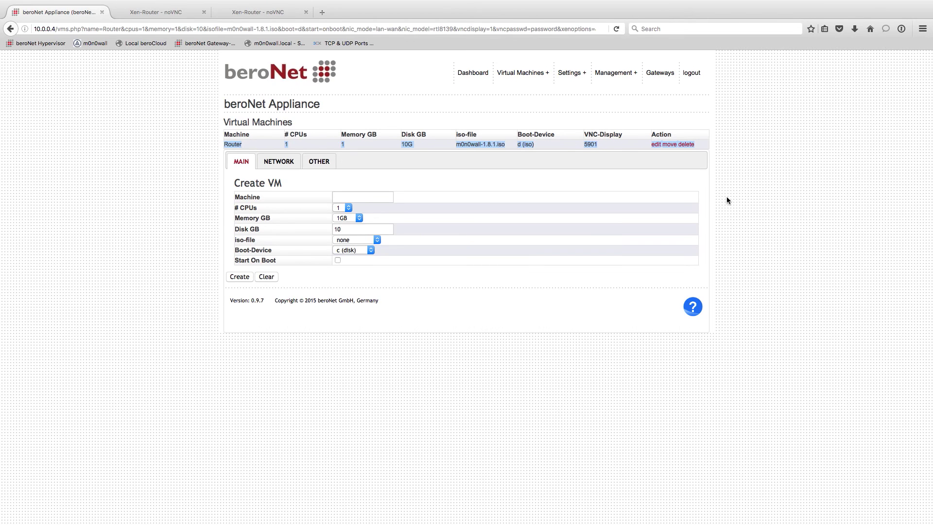
{"action": "left_click", "coordinate": [471, 77]}
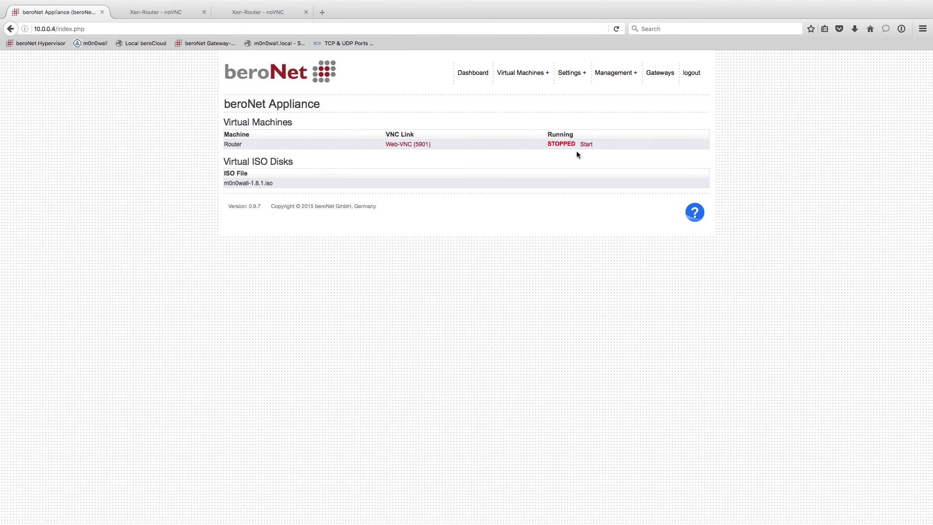
{"action": "left_click", "coordinate": [586, 144]}
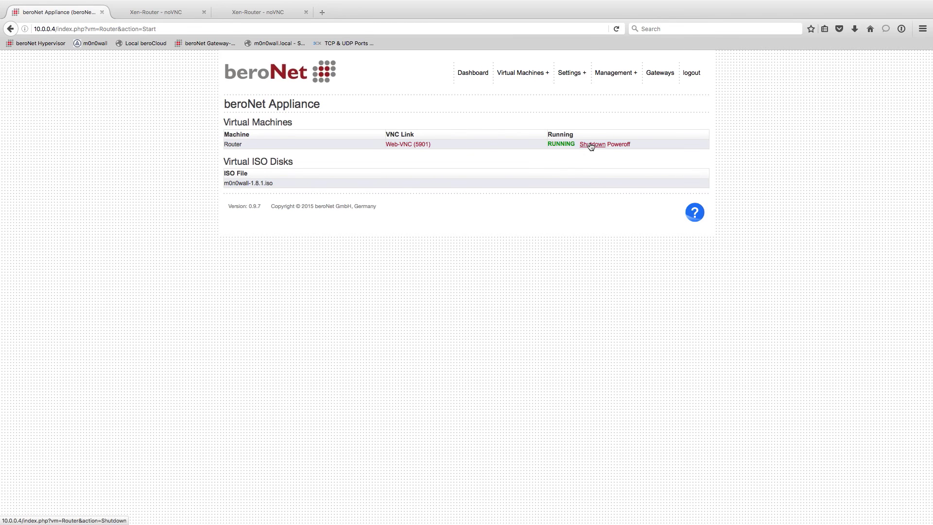
Open Router's Web-VNC (5901) console and connect with the VNC password.
{"action": "left_click", "coordinate": [398, 147]}
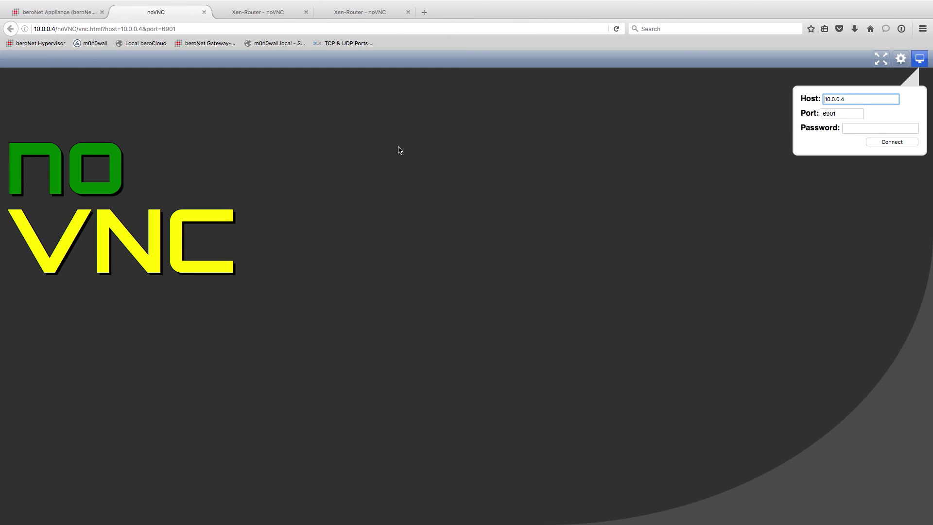
{"action": "left_click", "coordinate": [860, 131]}
{"action": "type", "text": "••••••••"}
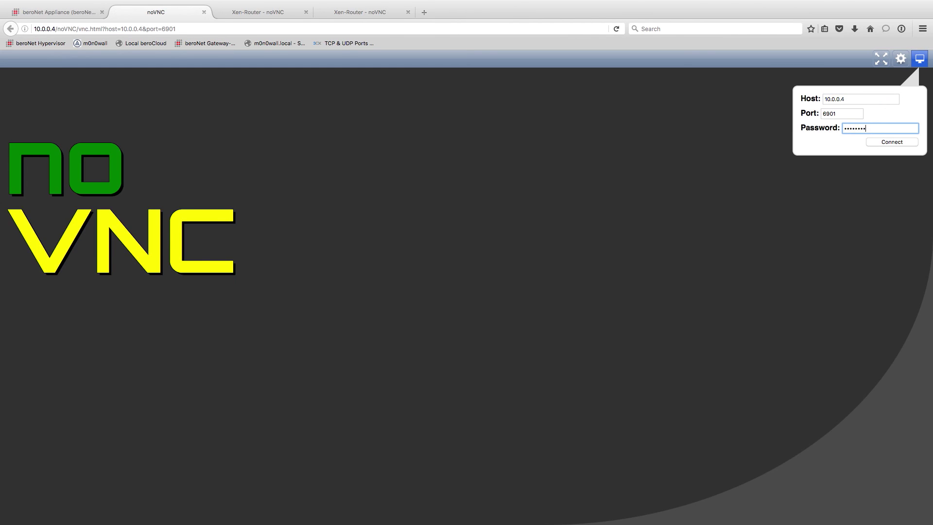
{"action": "left_click", "coordinate": [880, 143]}
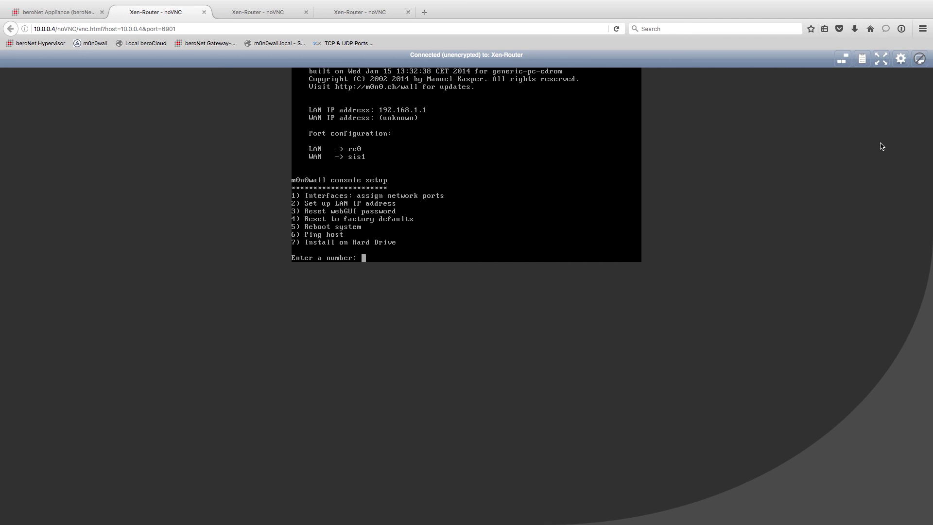
Choose option 7 to install m0n0wall on disk ad0 and confirm with y.
{"action": "type", "text": "7"}
{"action": "key", "text": "Return"}
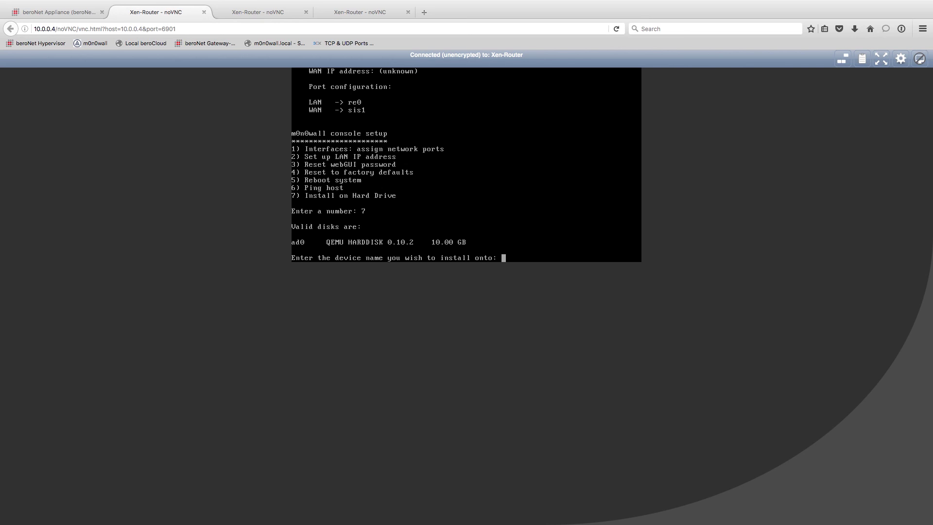
{"action": "type", "text": "ad0"}
{"action": "key", "text": "Return"}
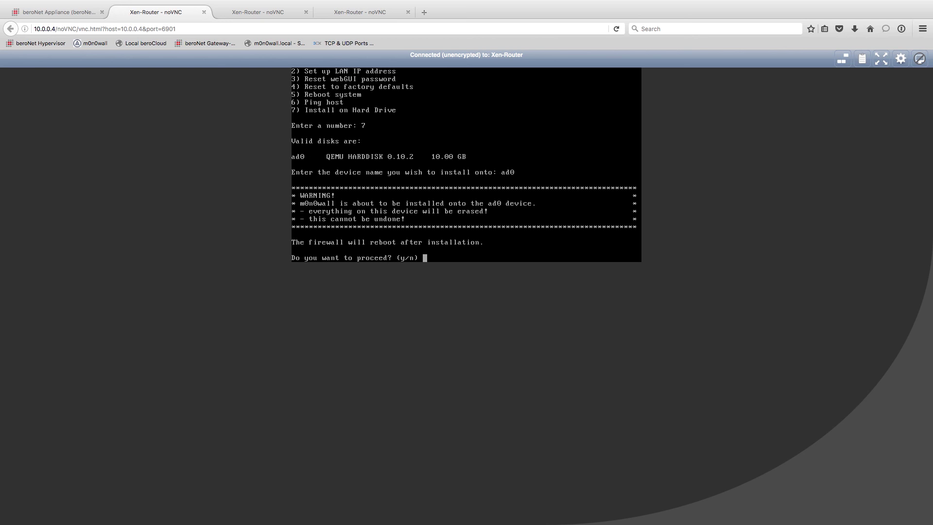
{"action": "type", "text": "y"}
{"action": "key", "text": "Return"}
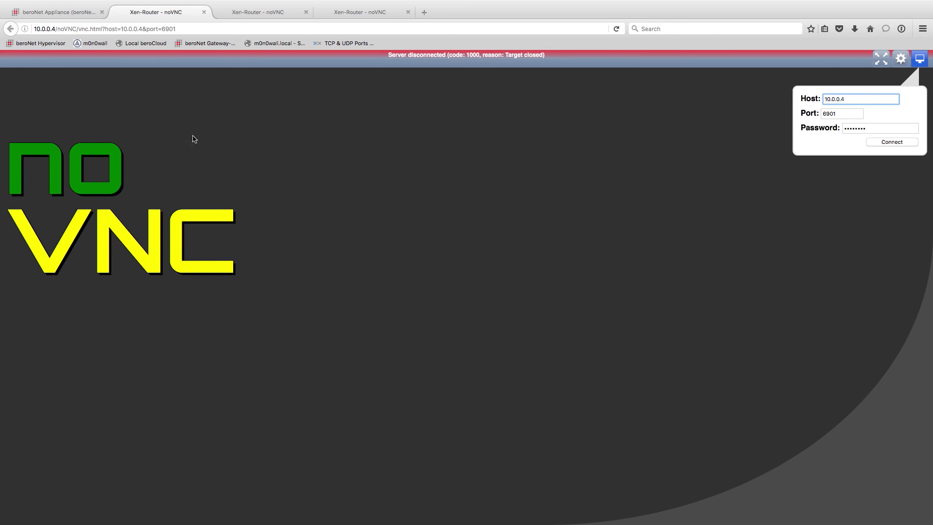
Power off the Router VM from the beroNet Appliance tab, then go to Manage VMs.
{"action": "left_click", "coordinate": [59, 12]}
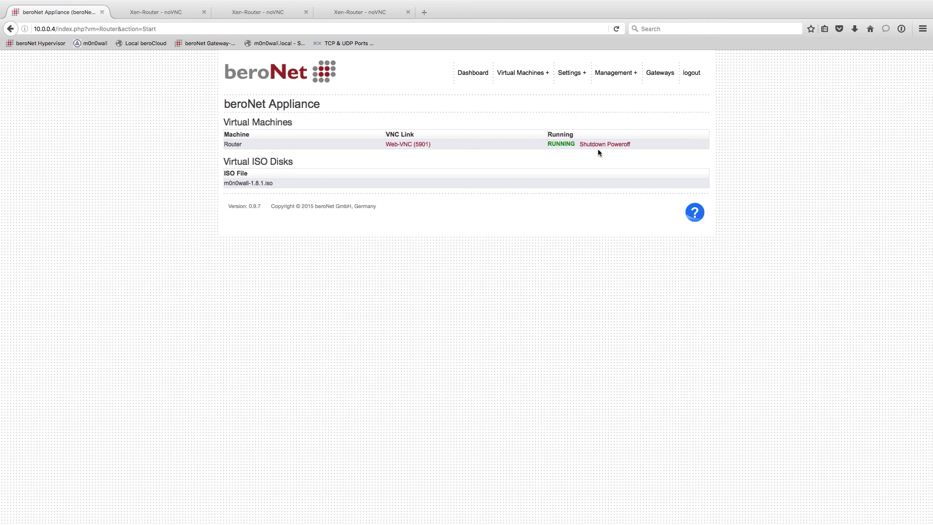
{"action": "left_click", "coordinate": [615, 145]}
{"action": "mouse_move", "coordinate": [530, 78]}
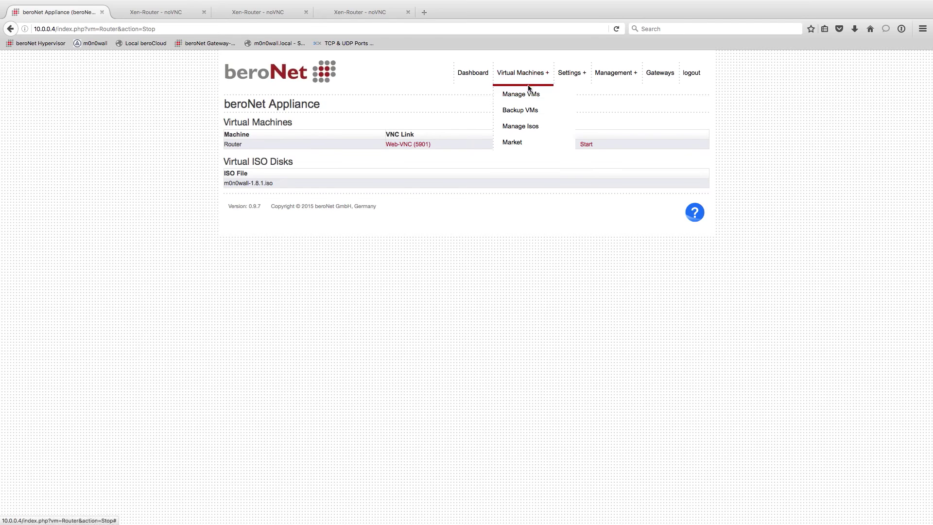
{"action": "left_click", "coordinate": [525, 94]}
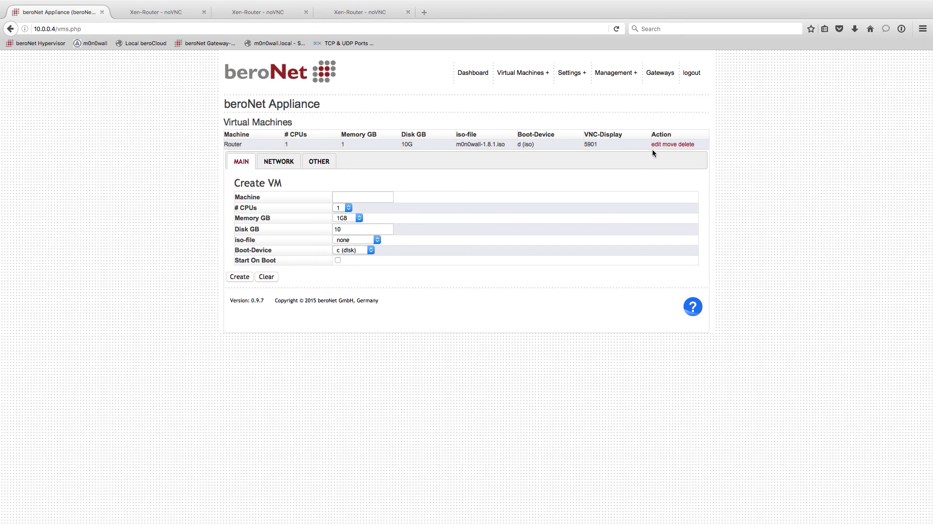
Change Router's boot device to c (disk), save, and start it from the Dashboard.
{"action": "left_click", "coordinate": [655, 146]}
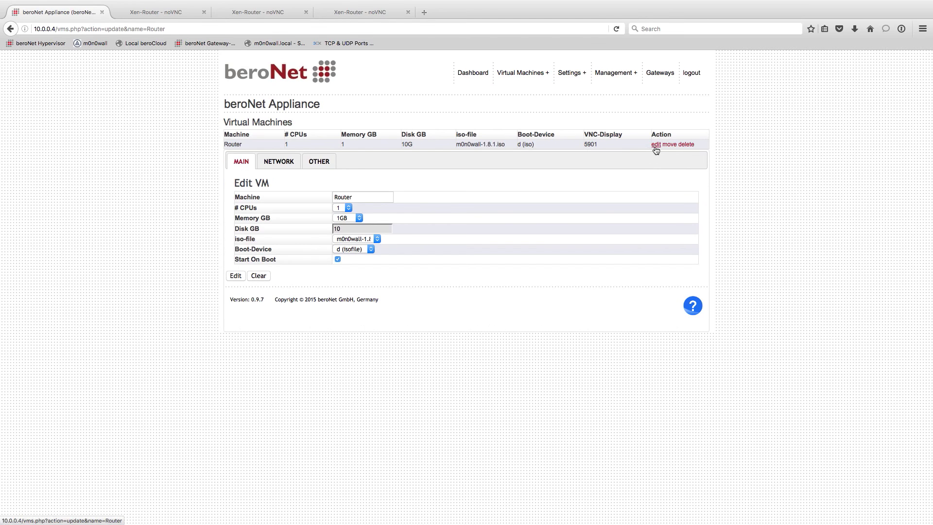
{"action": "left_click", "coordinate": [348, 250]}
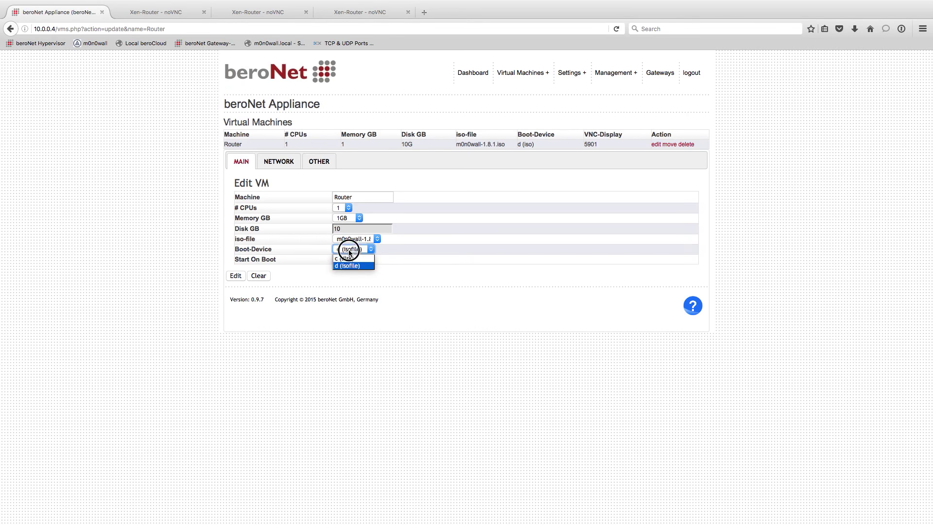
{"action": "left_click", "coordinate": [236, 275]}
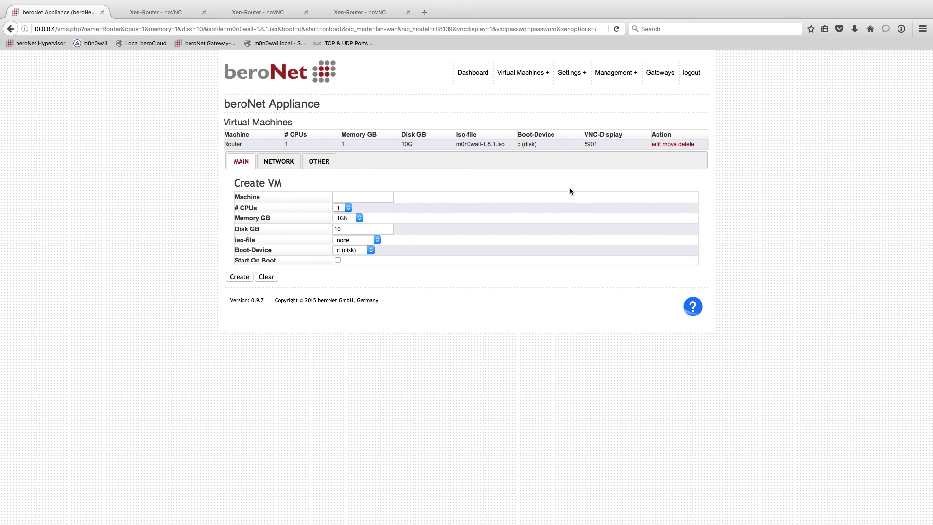
{"action": "left_click_drag", "start_coordinate": [531, 142], "coordinate": [520, 147]}
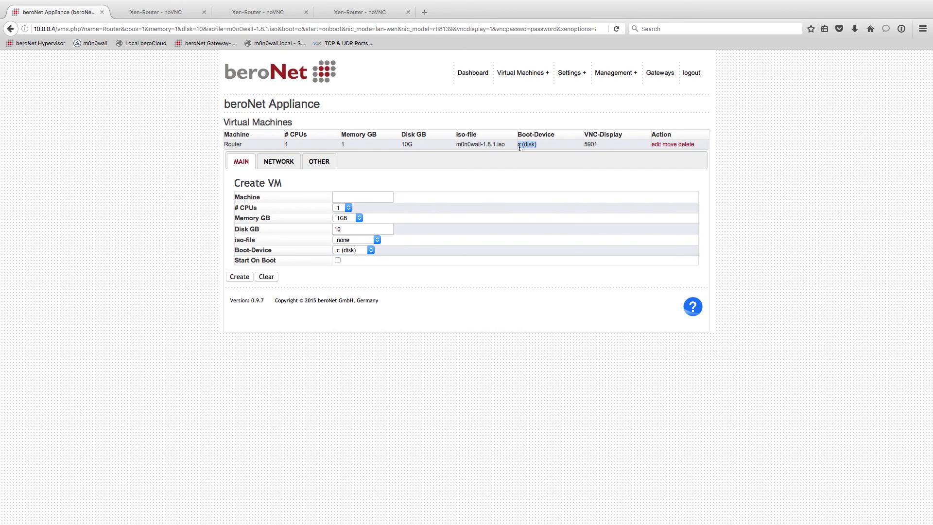
{"action": "left_click", "coordinate": [465, 74]}
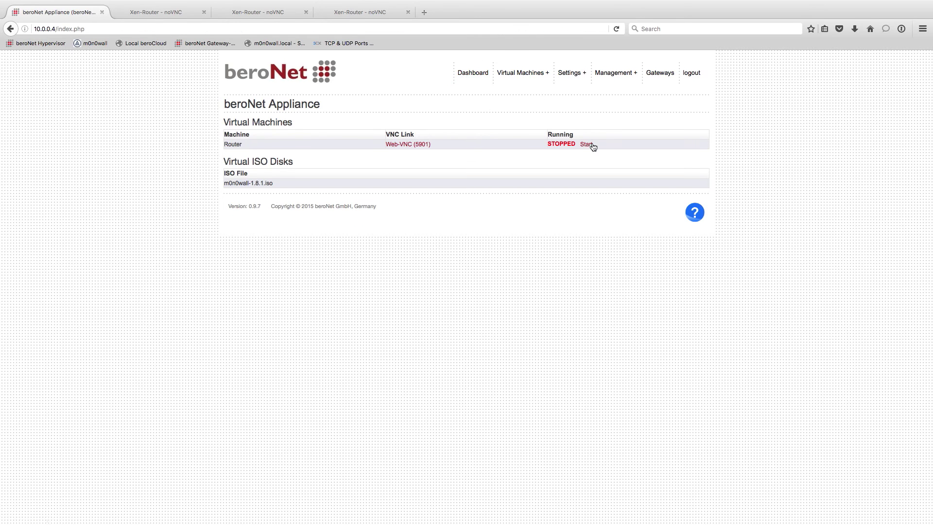
{"action": "left_click", "coordinate": [591, 145]}
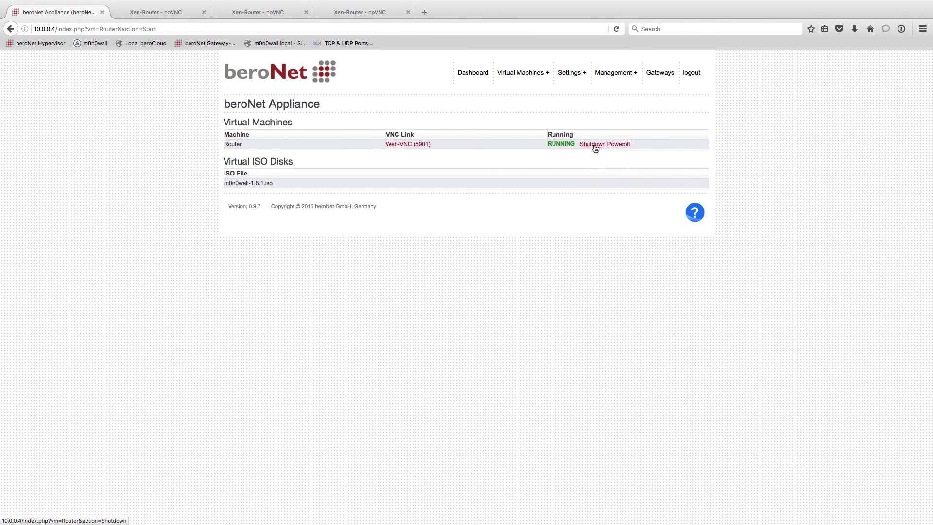
Close the two extra Xen-Router tabs and connect to the console with the VNC password.
{"action": "left_click", "coordinate": [402, 145]}
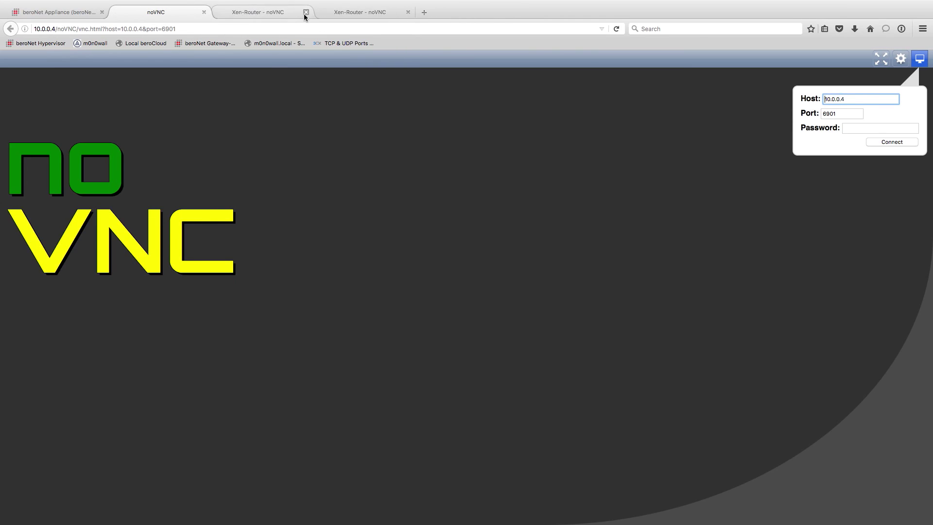
{"action": "left_click", "coordinate": [305, 12]}
{"action": "left_click", "coordinate": [306, 12]}
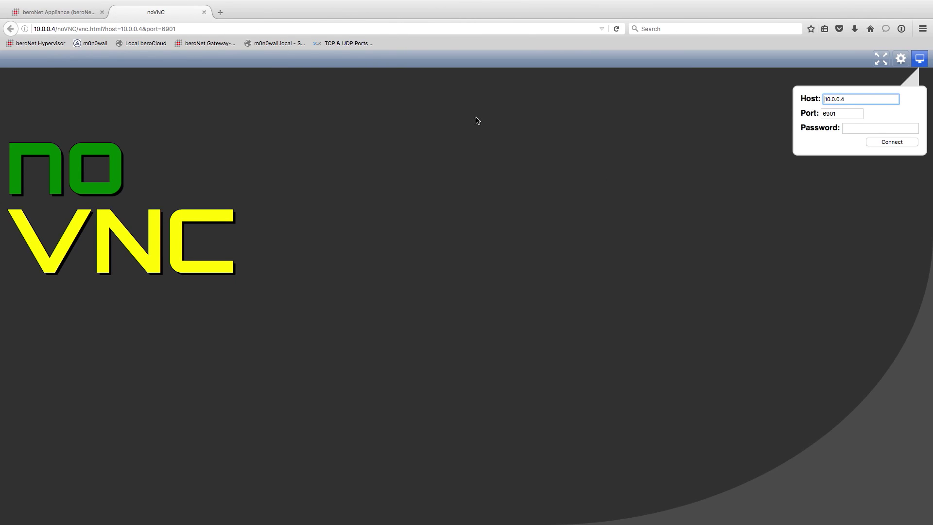
{"action": "left_click", "coordinate": [849, 125]}
{"action": "type", "text": "********"}
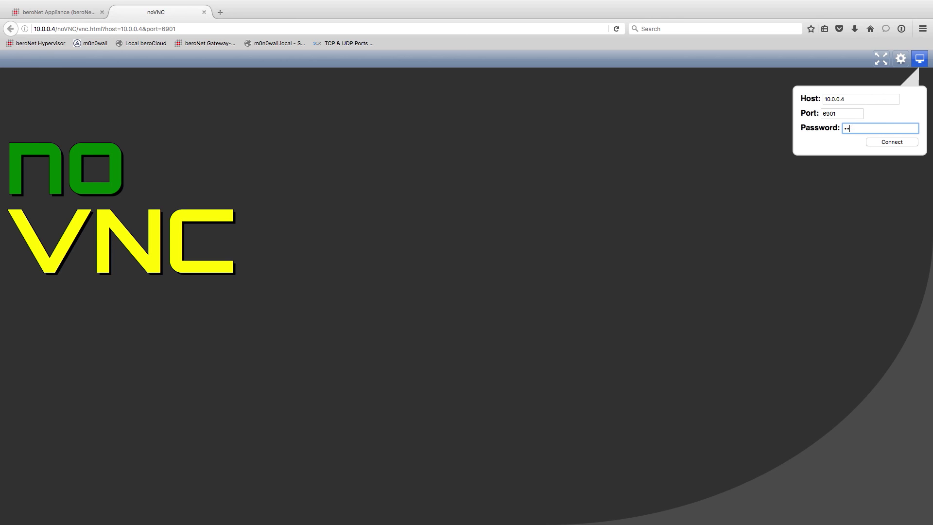
{"action": "left_click", "coordinate": [899, 144]}
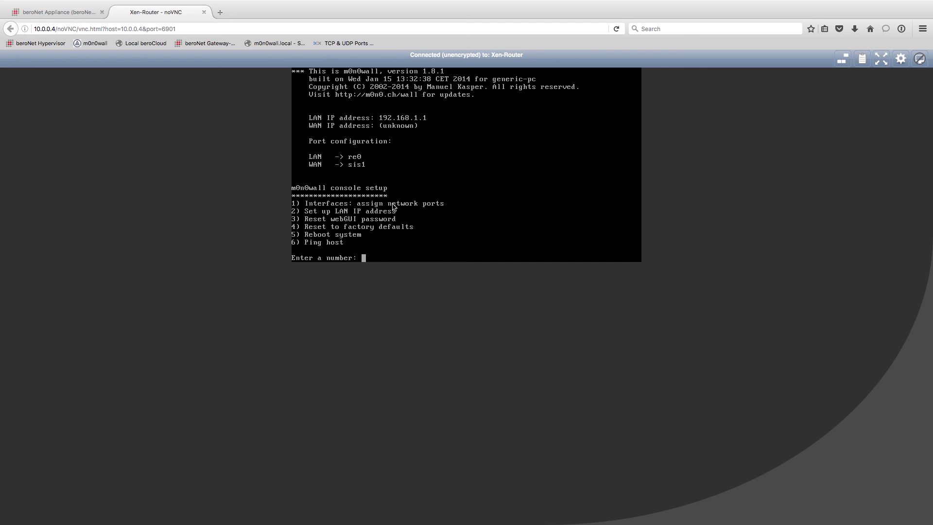
Start interface assignment with option 1, decline VLANs, and set re0 as LAN.
{"action": "type", "text": "1"}
{"action": "key", "text": "Return"}
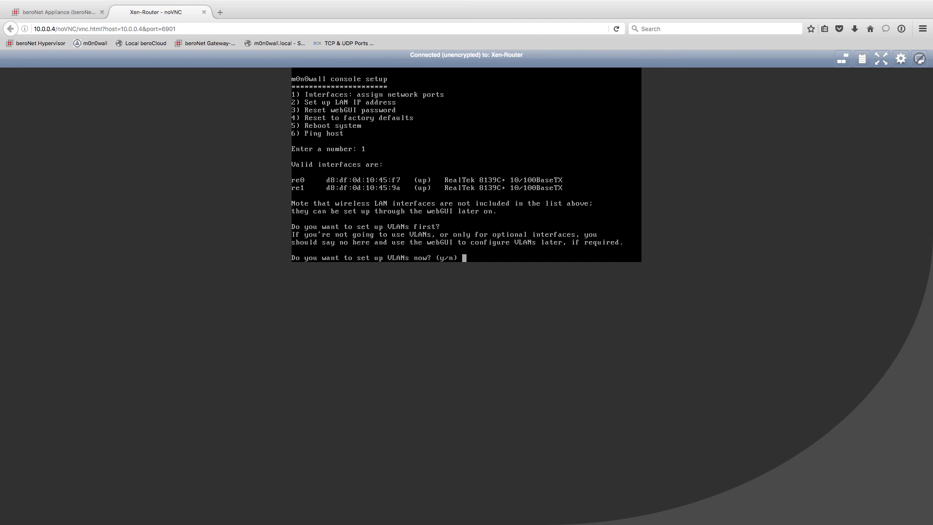
{"action": "type", "text": "n"}
{"action": "key", "text": "Return"}
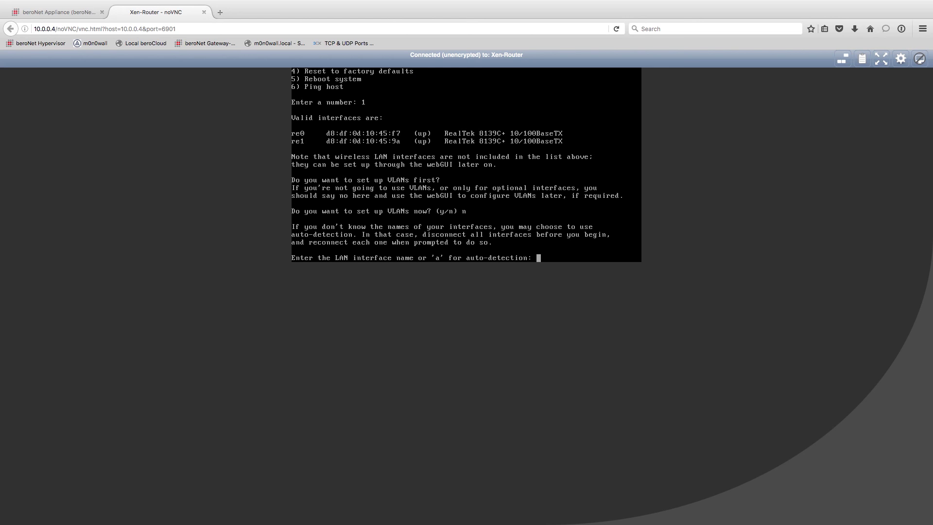
{"action": "type", "text": "re0"}
{"action": "key", "text": "Return"}
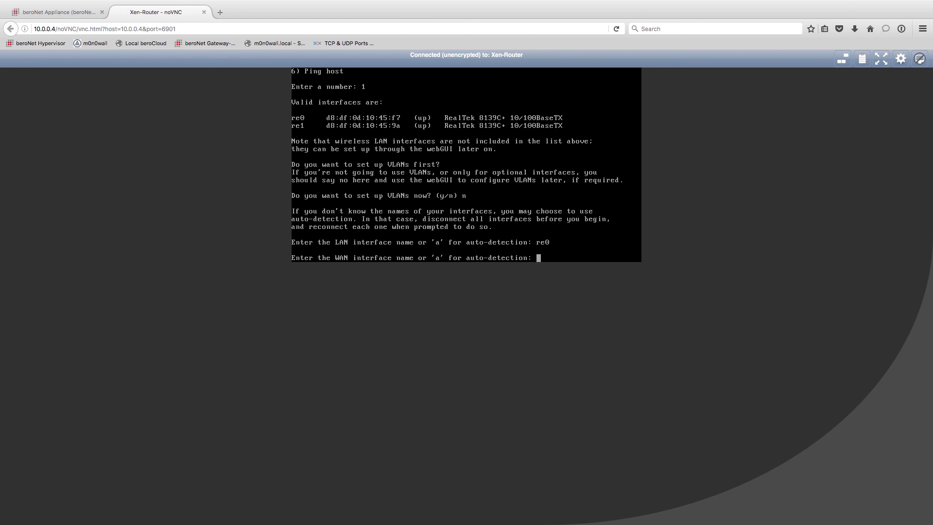
Set re1 as WAN with no optional interface, confirm with y, and reconnect after reboot.
{"action": "type", "text": "re1"}
{"action": "key", "text": "Return"}
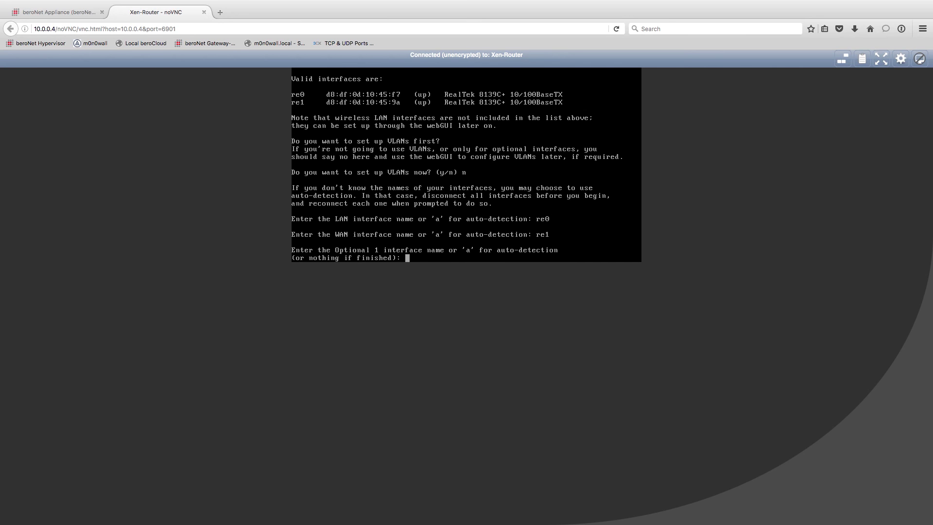
{"action": "key", "text": "Return"}
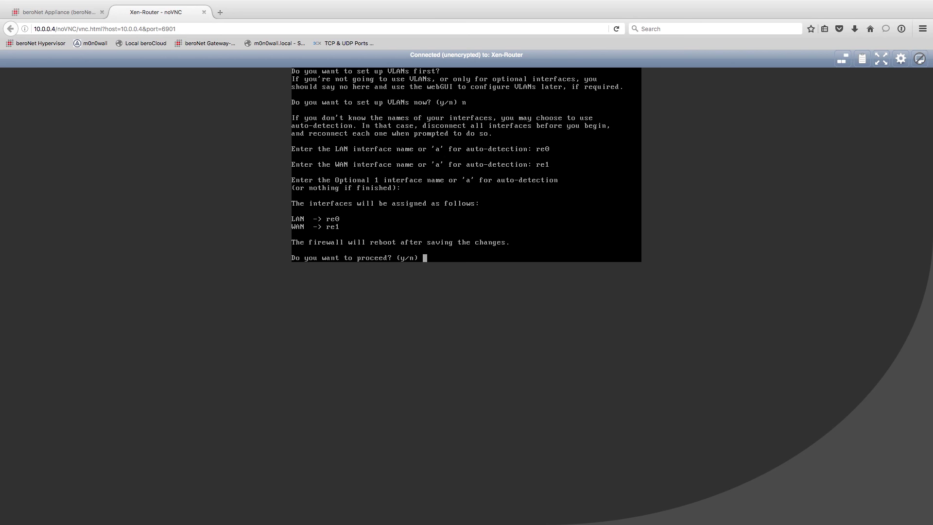
{"action": "type", "text": "y"}
{"action": "key", "text": "Return"}
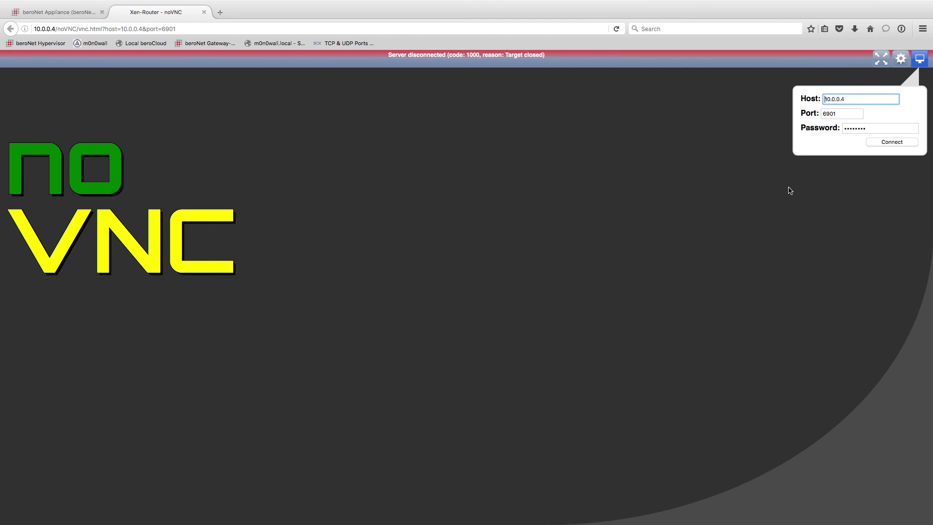
{"action": "left_click", "coordinate": [891, 141]}
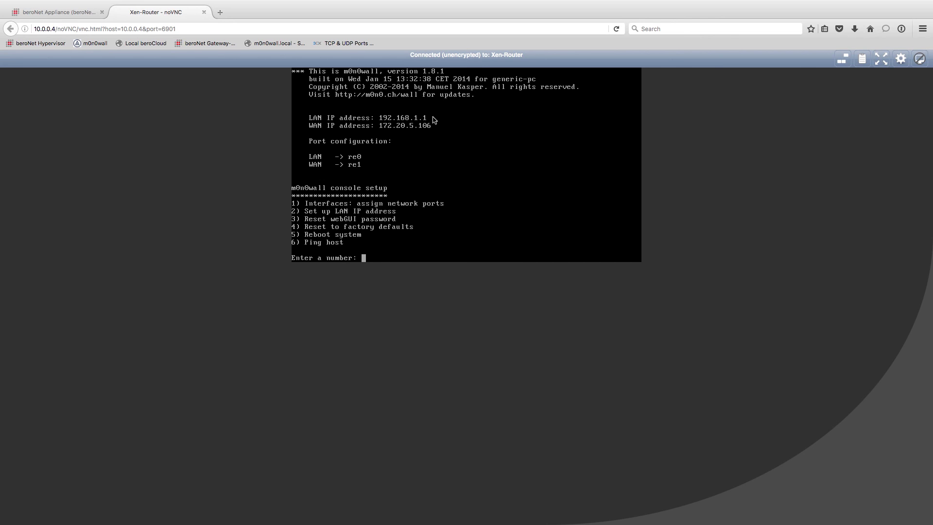
Set the m0n0wall LAN interface address to 10.0.0.1 with an 8-bit subnet.
{"action": "type", "text": "2"}
{"action": "key", "text": "Return"}
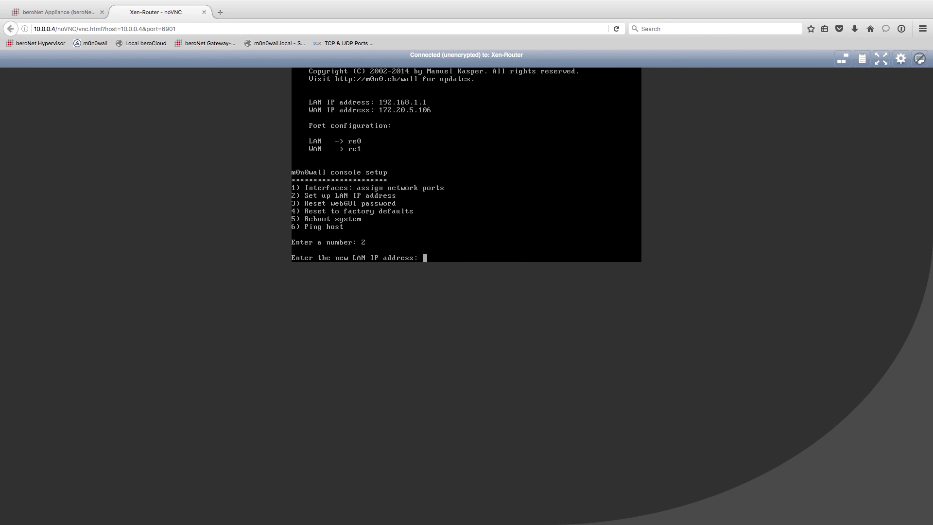
{"action": "type", "text": "10.0.0.1"}
{"action": "key", "text": "Return"}
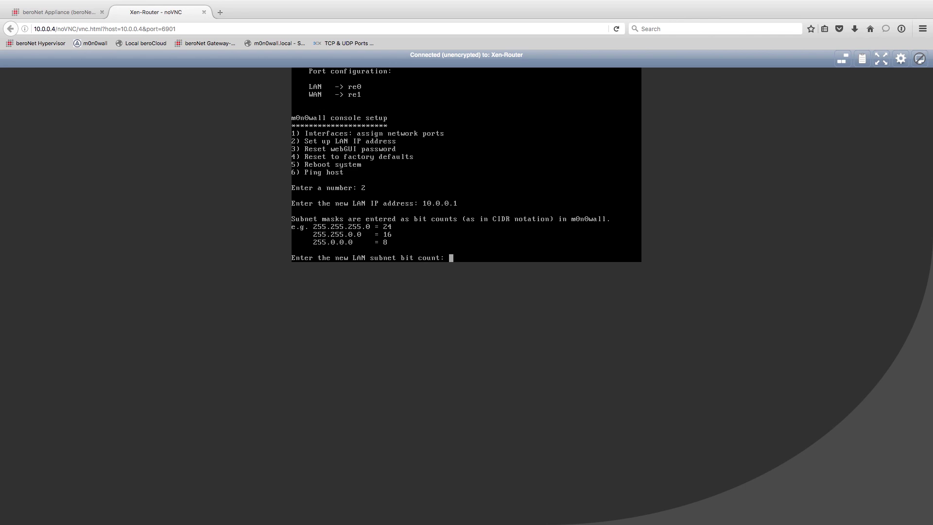
{"action": "type", "text": "8"}
{"action": "key", "text": "Return"}
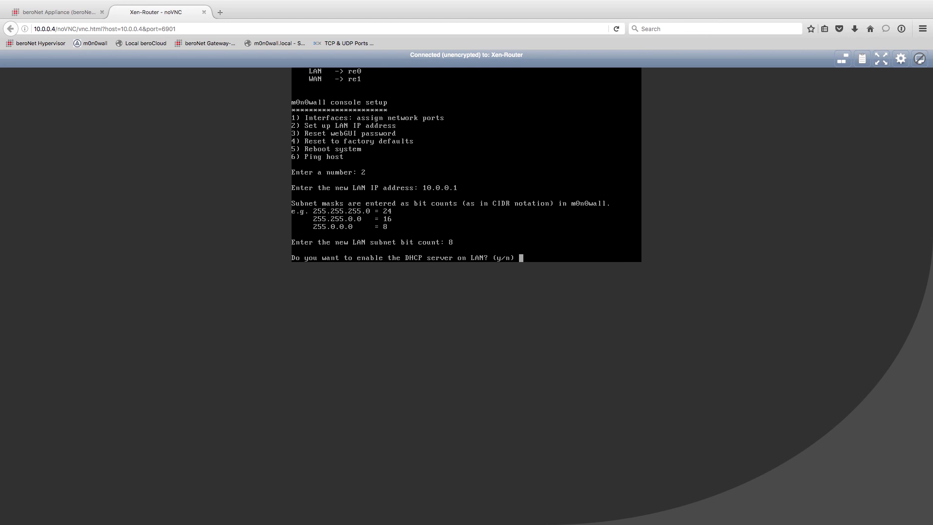
Enable the LAN DHCP server with range 10.0.1.1 to 10.0.1.254 and return to the console menu.
{"action": "type", "text": "y"}
{"action": "key", "text": "Return"}
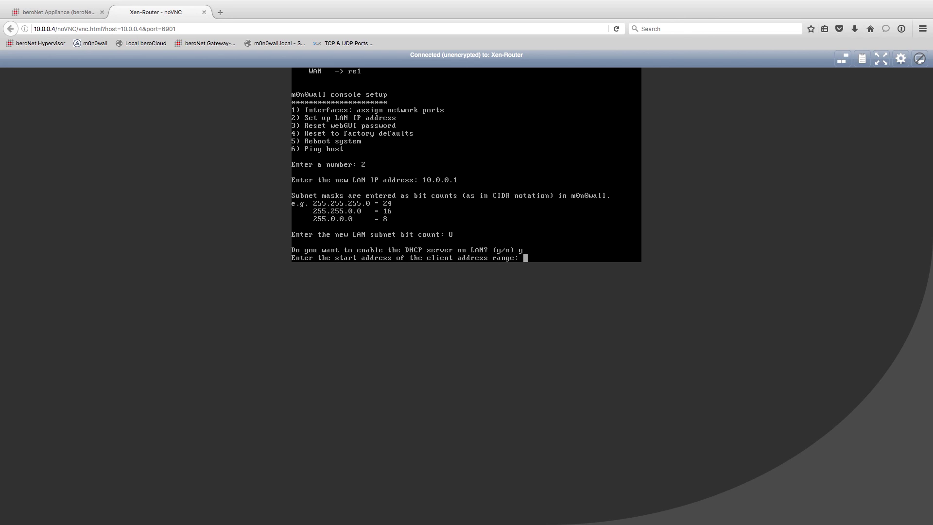
{"action": "type", "text": "10.0.1.1"}
{"action": "key", "text": "Return"}
{"action": "type", "text": "10.0."}
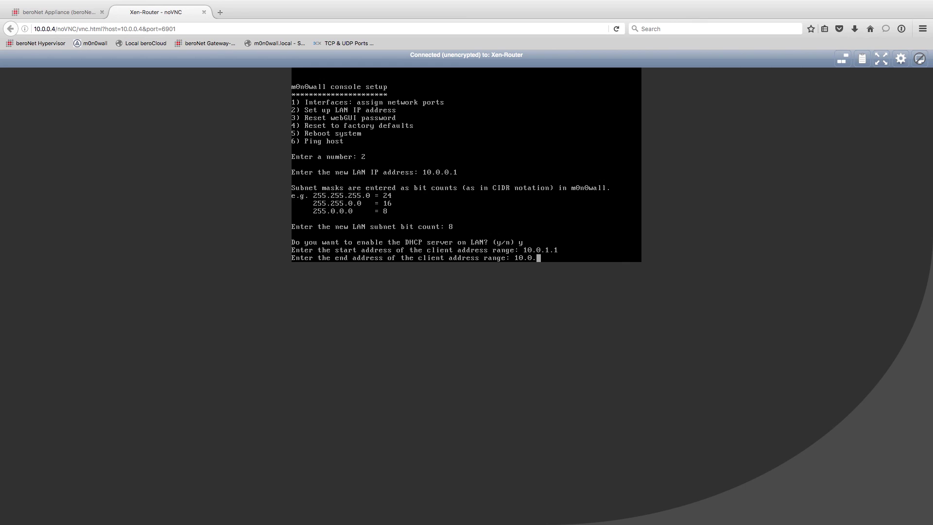
{"action": "type", "text": "1.254"}
{"action": "key", "text": "Return"}
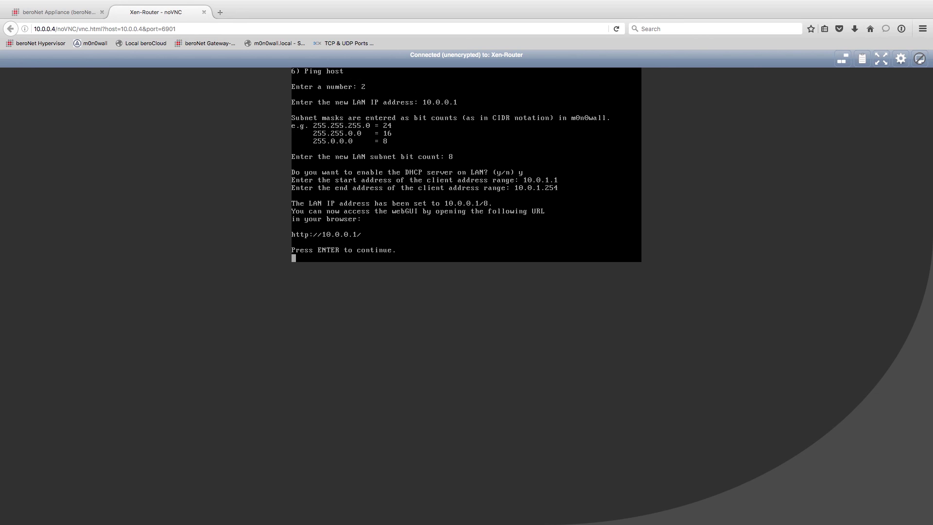
{"action": "key", "text": "Return"}
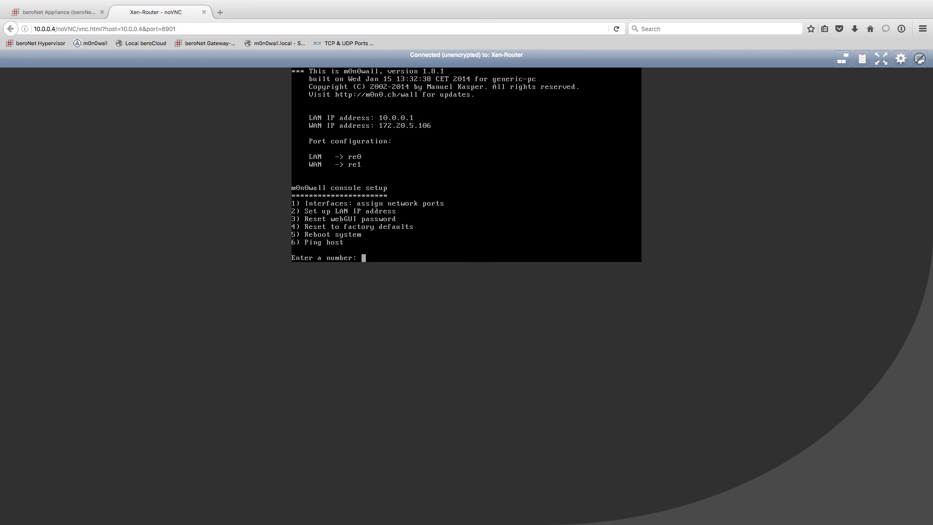
Load the m0n0wall webGUI at 10.0.0.1 in a new tab and log in with its password.
{"action": "left_click", "coordinate": [220, 12]}
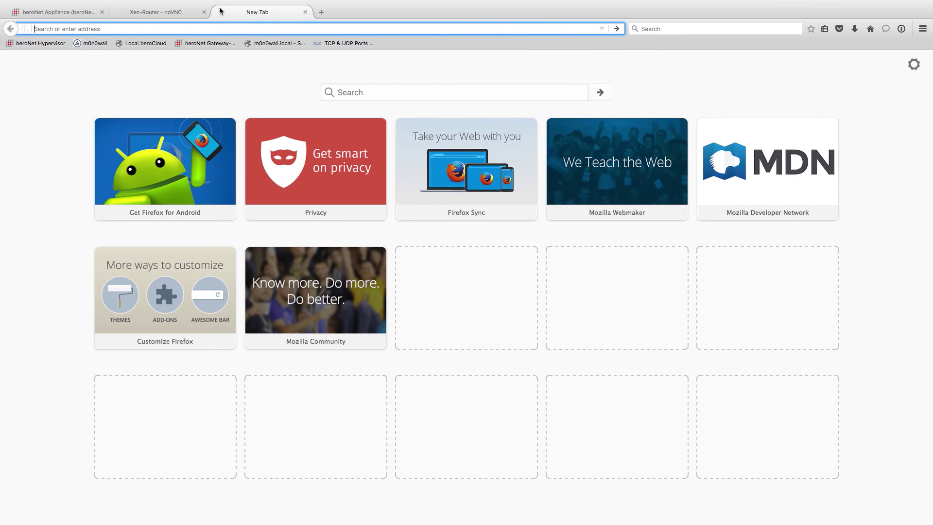
{"action": "type", "text": "10.0.0."}
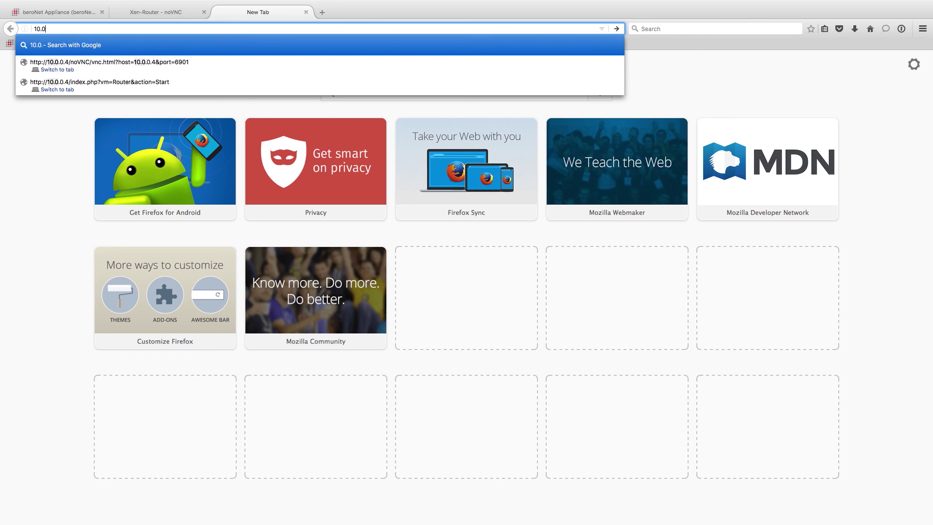
{"action": "type", "text": "1"}
{"action": "key", "text": "Return"}
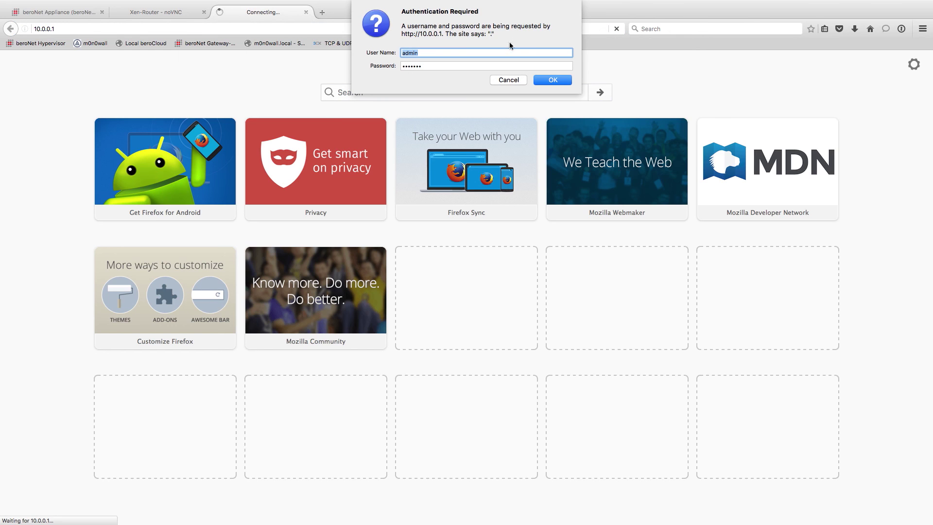
{"action": "key", "text": "Tab"}
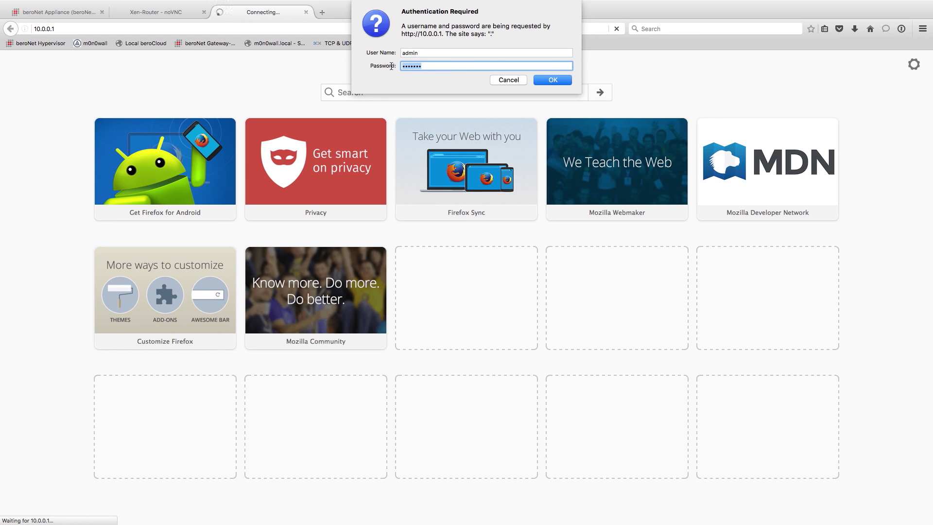
{"action": "type", "text": "p"}
{"action": "key", "text": "Return"}
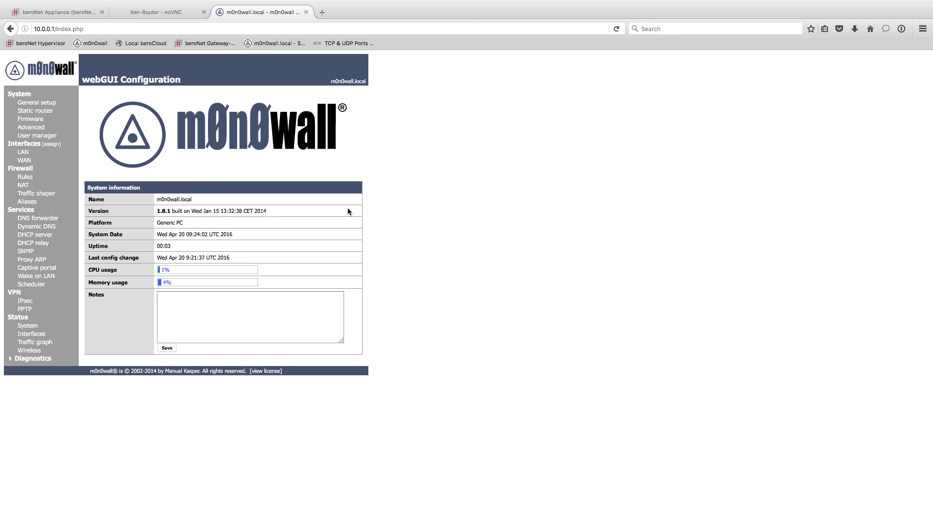
Set and confirm a new webGUI password in General setup, then save.
{"action": "left_click", "coordinate": [37, 104]}
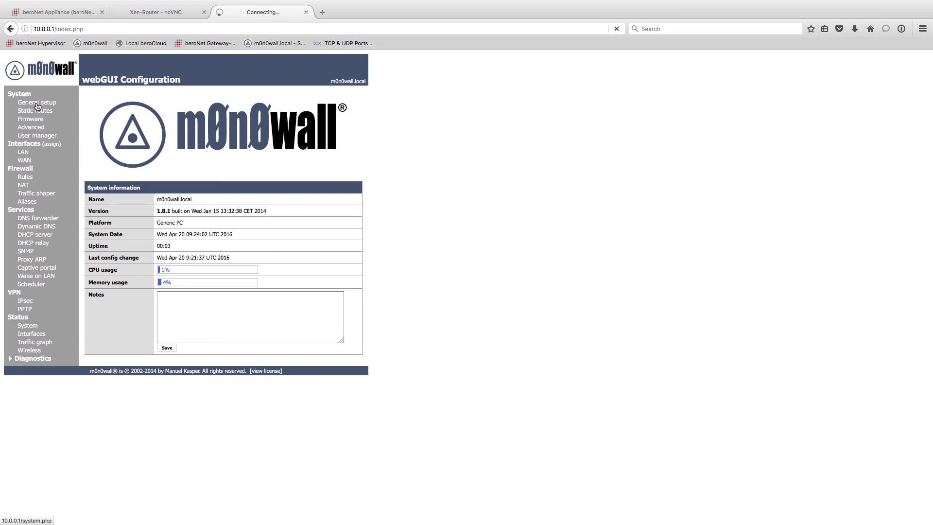
{"action": "left_click", "coordinate": [172, 335]}
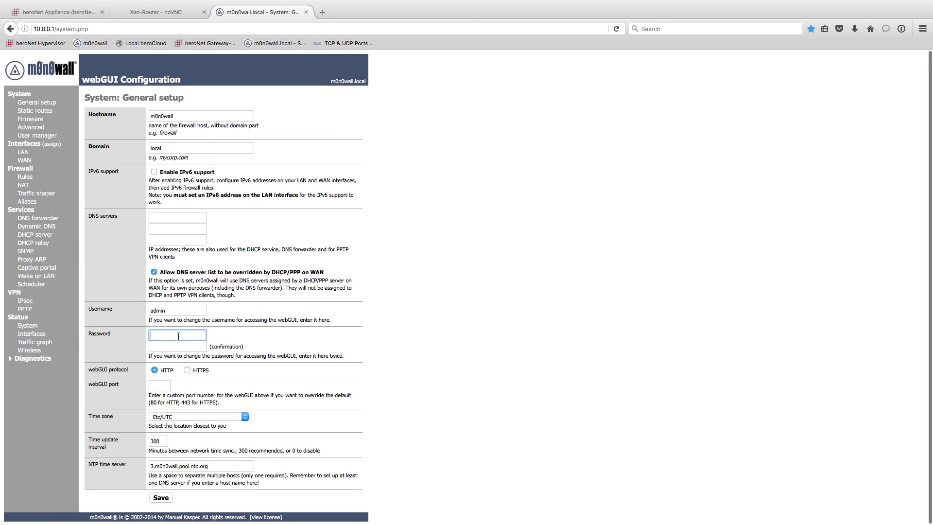
{"action": "type", "text": "•••••••"}
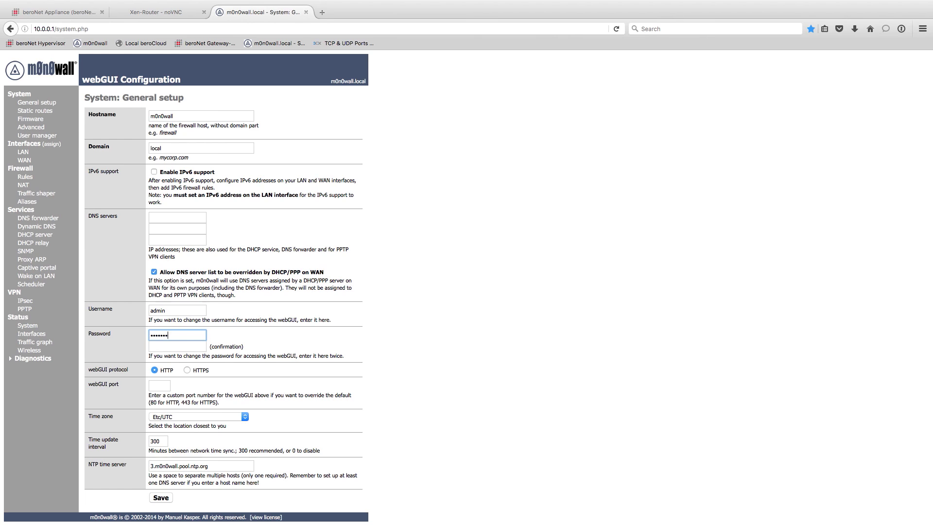
{"action": "left_click", "coordinate": [177, 346]}
{"action": "type", "text": "•••••••"}
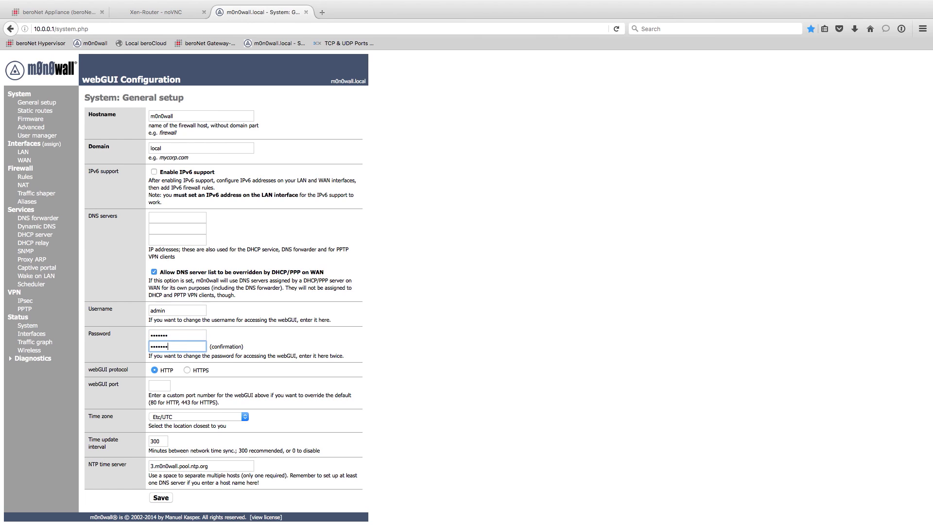
{"action": "left_click", "coordinate": [160, 497]}
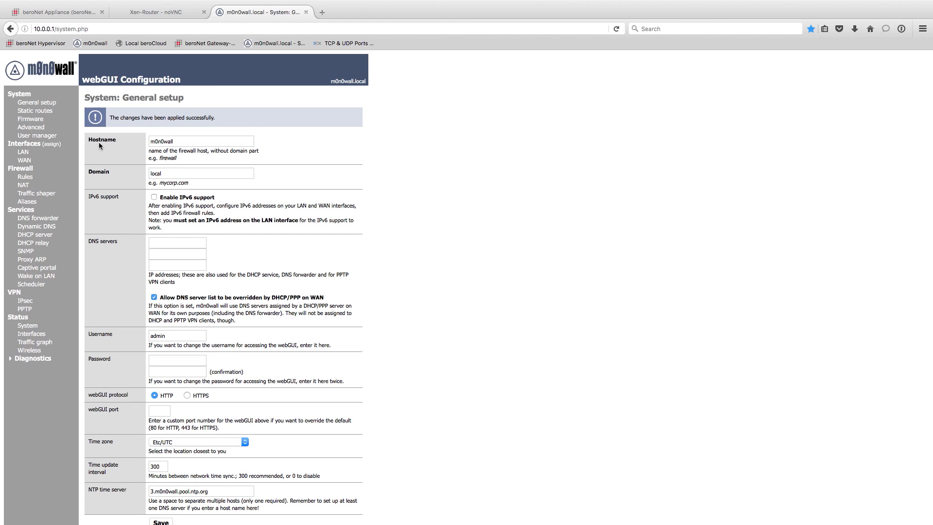
Go to Interfaces > WAN and re-authenticate with the new credentials.
{"action": "left_click", "coordinate": [26, 161]}
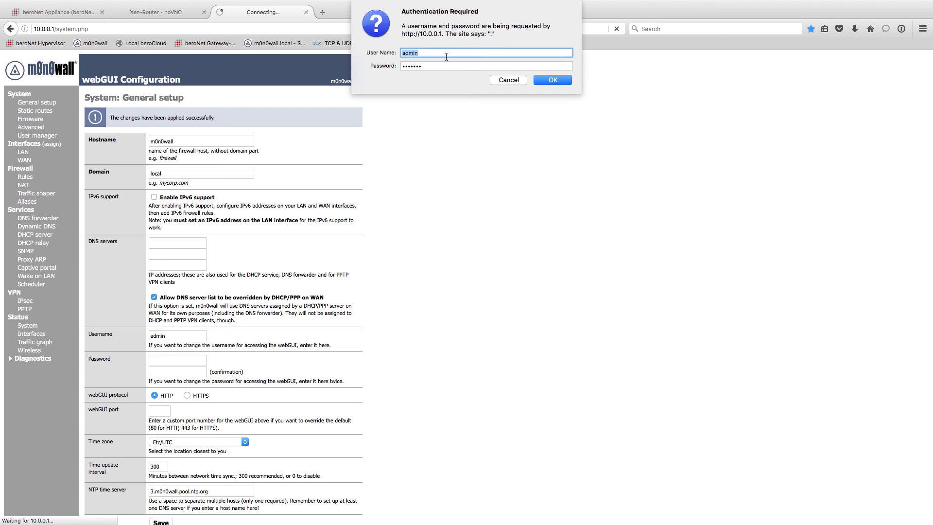
{"action": "left_click", "coordinate": [544, 82]}
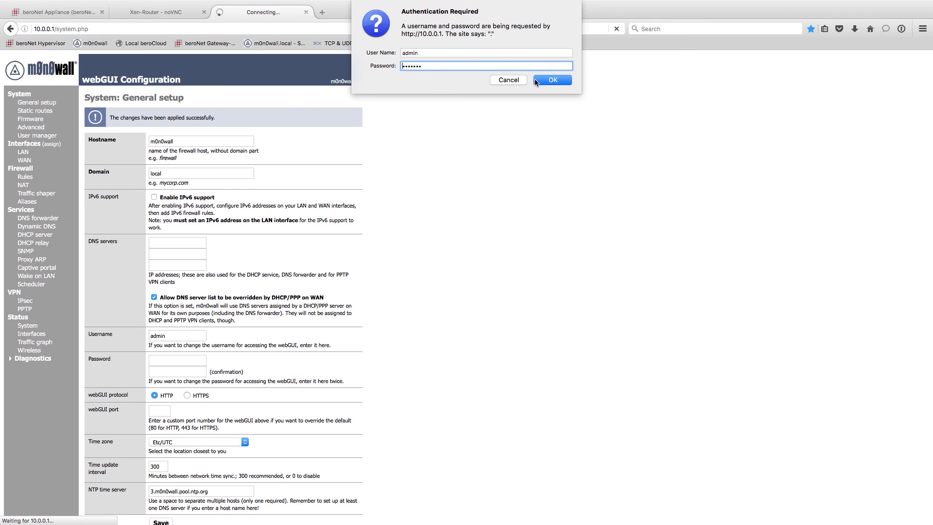
{"action": "left_click", "coordinate": [560, 81]}
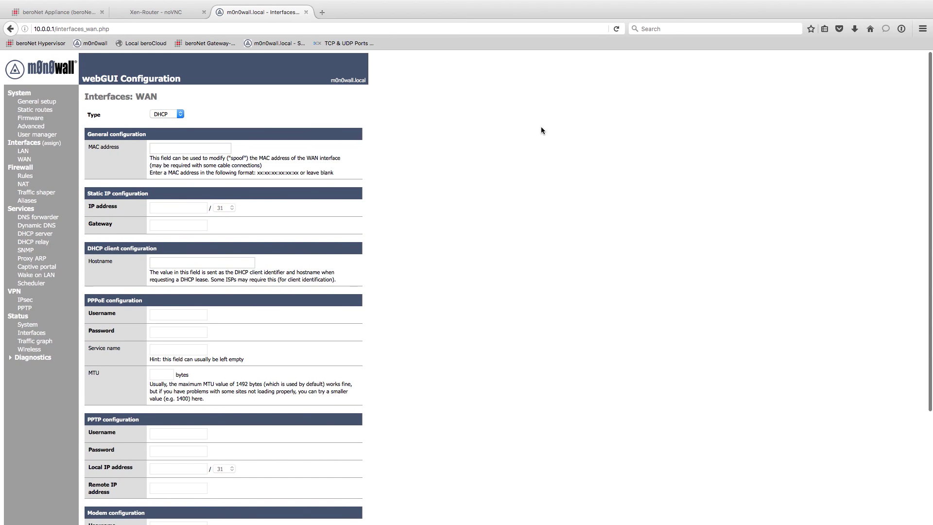
Switch WAN to Static with IP address 172.20.28.170 and a /16 subnet.
{"action": "left_click", "coordinate": [23, 160]}
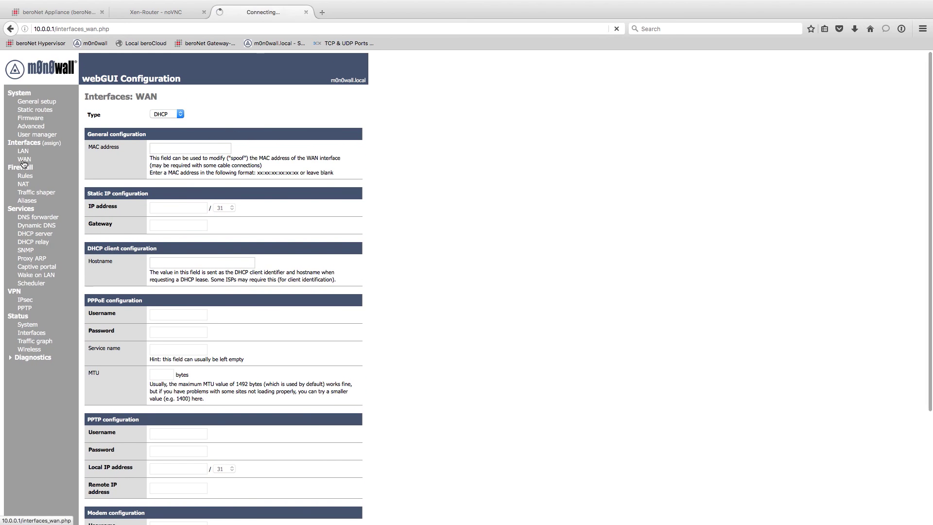
{"action": "left_click", "coordinate": [217, 150]}
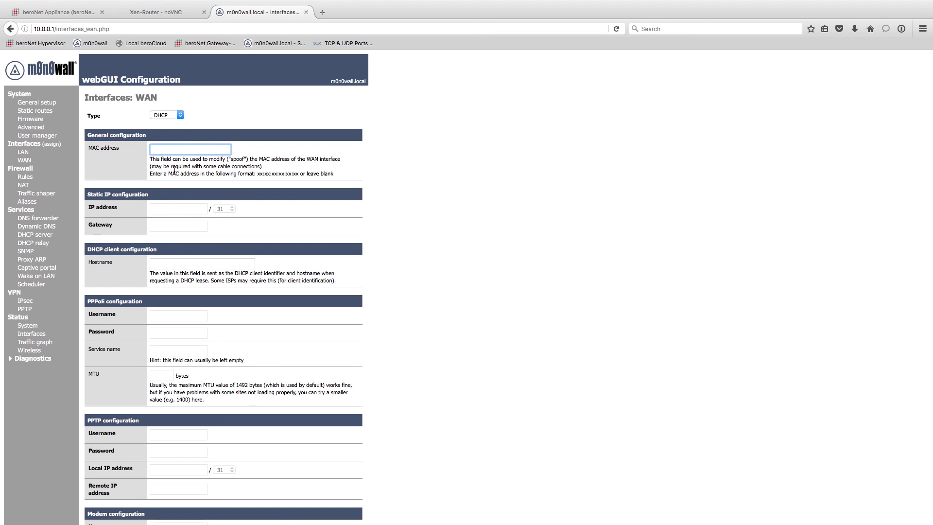
{"action": "left_click", "coordinate": [165, 115]}
{"action": "left_click", "coordinate": [160, 125]}
{"action": "left_click", "coordinate": [192, 212]}
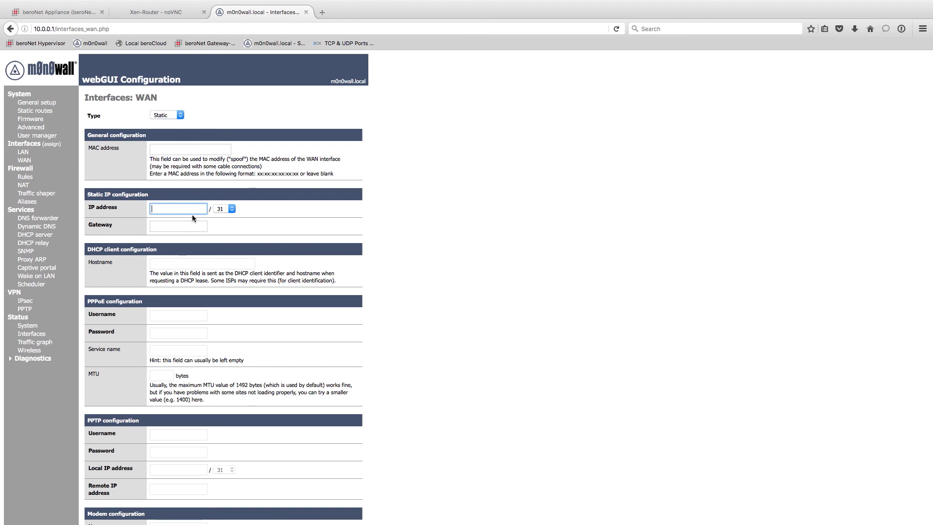
{"action": "type", "text": "172.20.28.170"}
{"action": "left_click", "coordinate": [221, 209]}
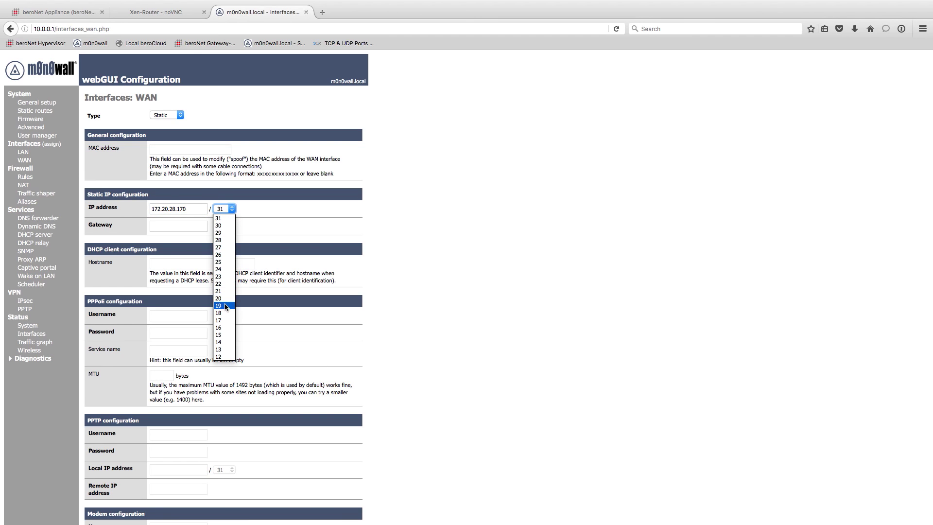
{"action": "left_click", "coordinate": [225, 328]}
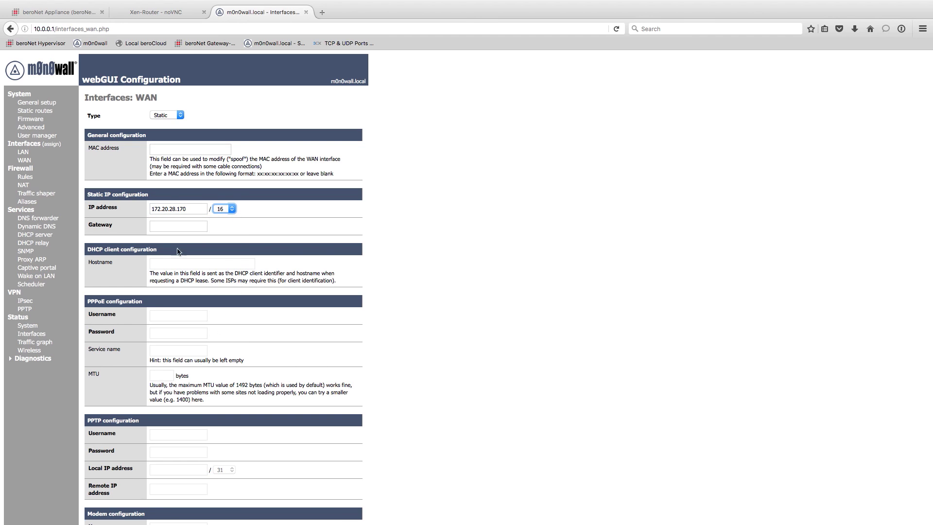
Set WAN gateway 172.20.0.1, uncheck Block private networks, and save.
{"action": "left_click", "coordinate": [167, 225]}
{"action": "type", "text": "172.20.0.1"}
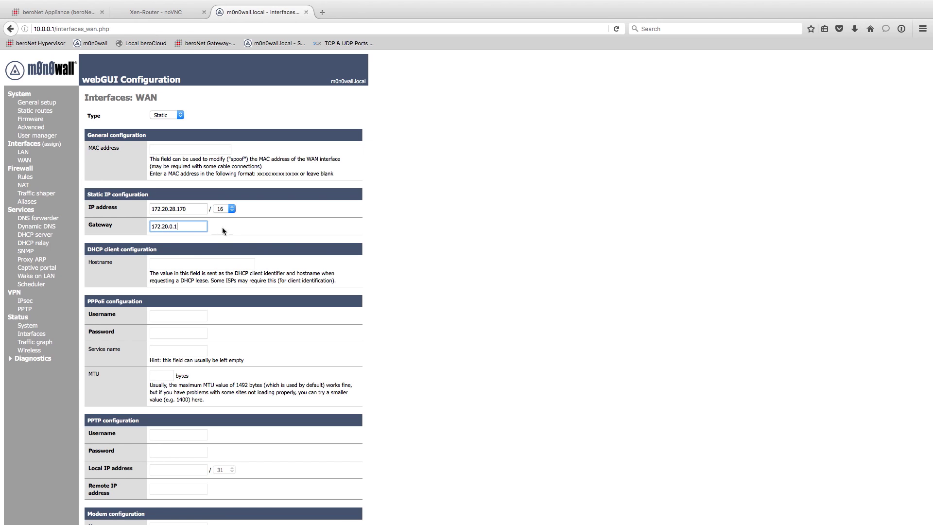
{"action": "left_click", "coordinate": [225, 232]}
{"action": "scroll", "coordinate": [188, 277], "scroll_direction": "down", "scroll_amount": 5}
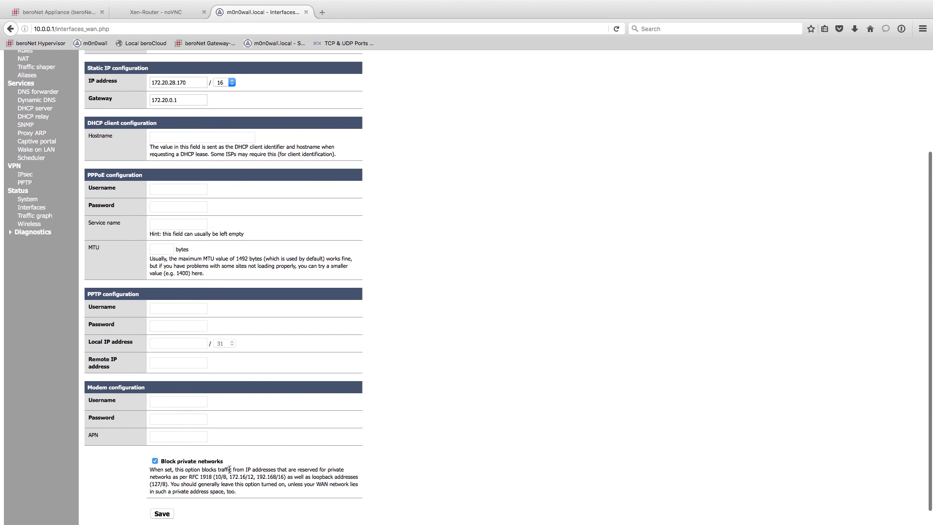
{"action": "scroll", "coordinate": [200, 395], "scroll_direction": "up", "scroll_amount": 2}
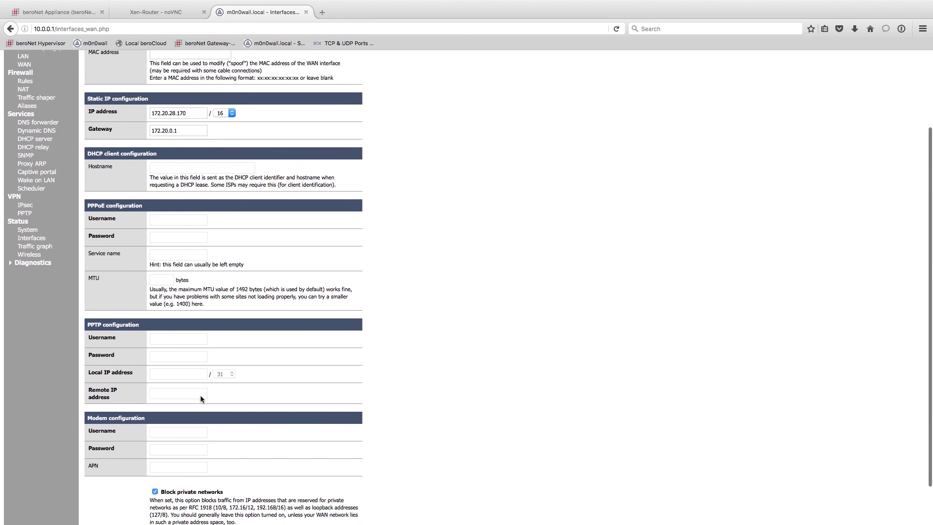
{"action": "scroll", "coordinate": [259, 277], "scroll_direction": "up", "scroll_amount": 3}
{"action": "scroll", "coordinate": [316, 307], "scroll_direction": "down", "scroll_amount": 8}
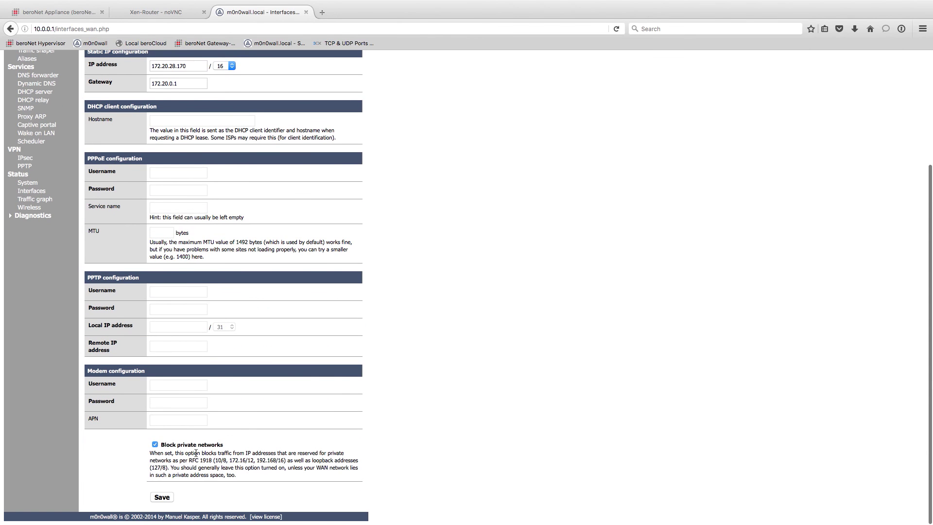
{"action": "left_click", "coordinate": [155, 445]}
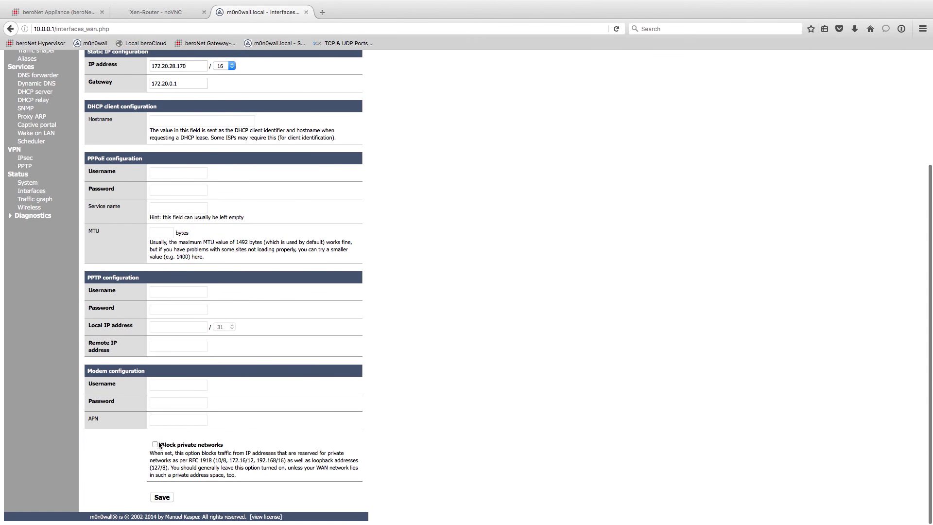
{"action": "left_click", "coordinate": [161, 497]}
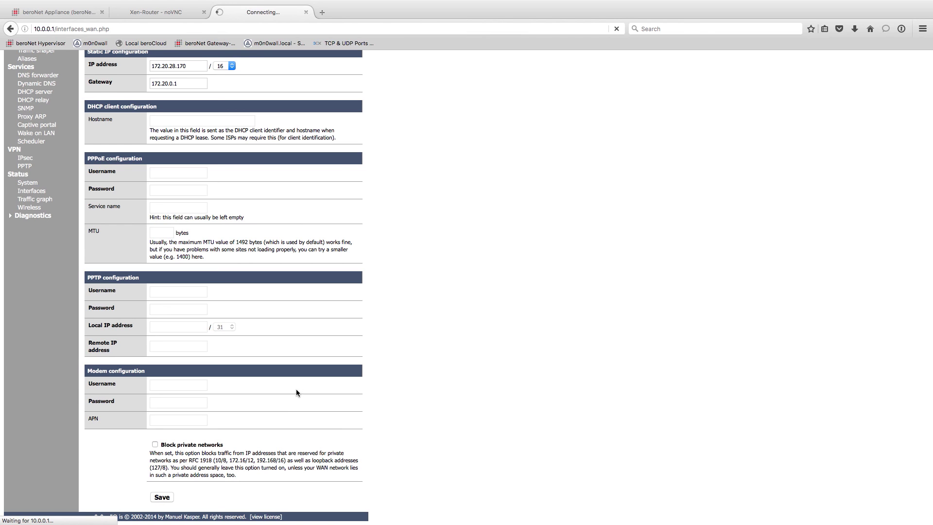
{"action": "scroll", "coordinate": [295, 387], "scroll_direction": "up", "scroll_amount": 2}
{"action": "scroll", "coordinate": [296, 388], "scroll_direction": "up", "scroll_amount": 2}
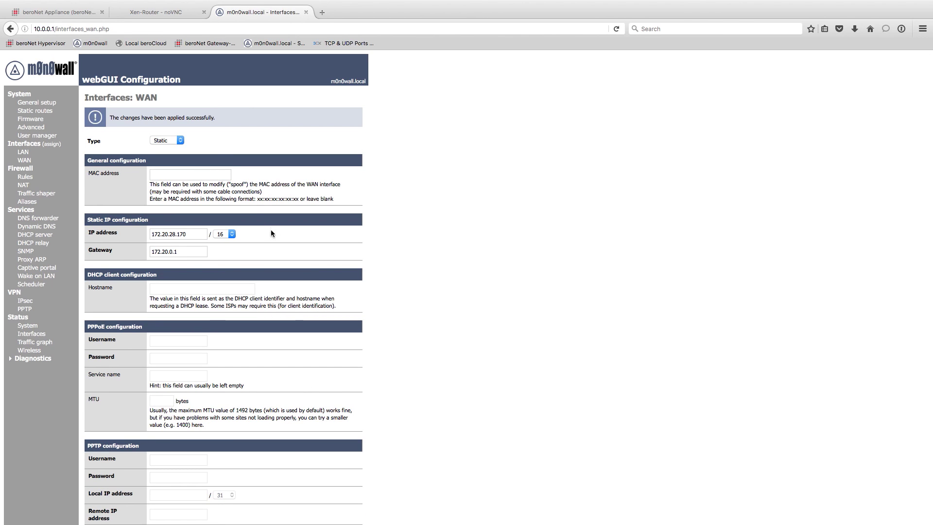
Check LAN address 10.0.0.1, DHCP range 10.0.1.1–10.0.1.254 and WAN status, then return to beroNet.
{"action": "left_click", "coordinate": [27, 154]}
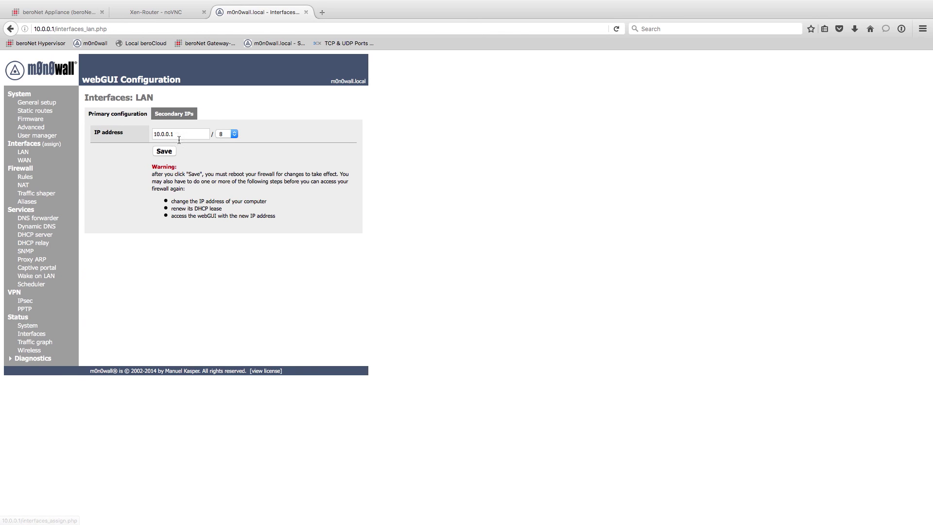
{"action": "triple_click", "coordinate": [179, 134]}
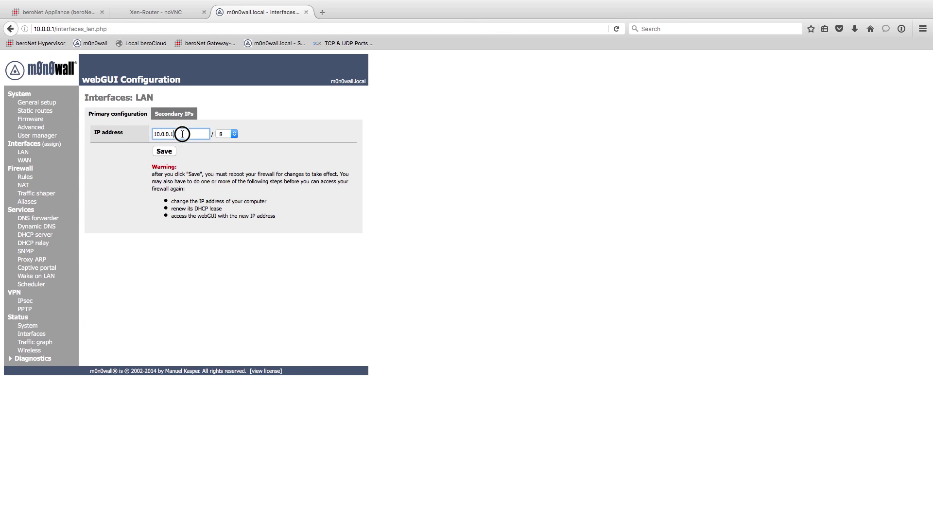
{"action": "left_click", "coordinate": [34, 234]}
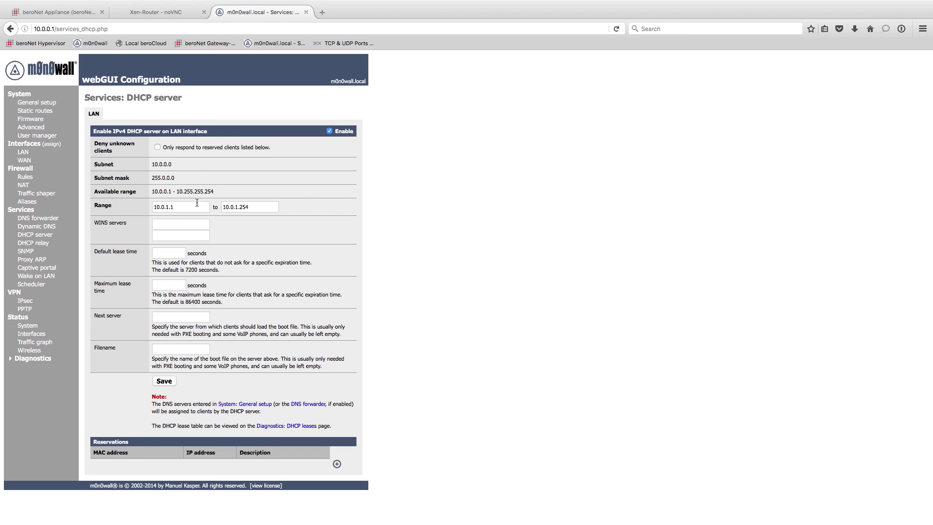
{"action": "triple_click", "coordinate": [165, 207]}
{"action": "triple_click", "coordinate": [229, 207]}
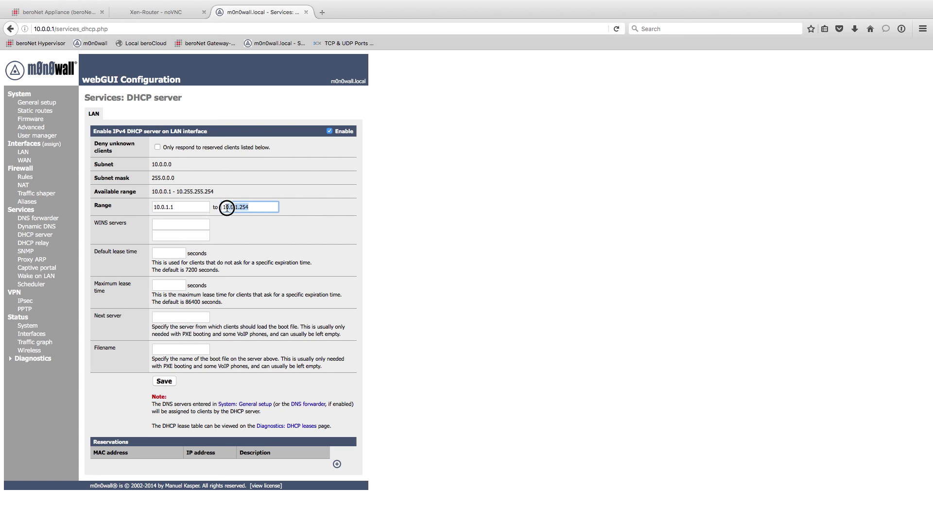
{"action": "left_click", "coordinate": [176, 207]}
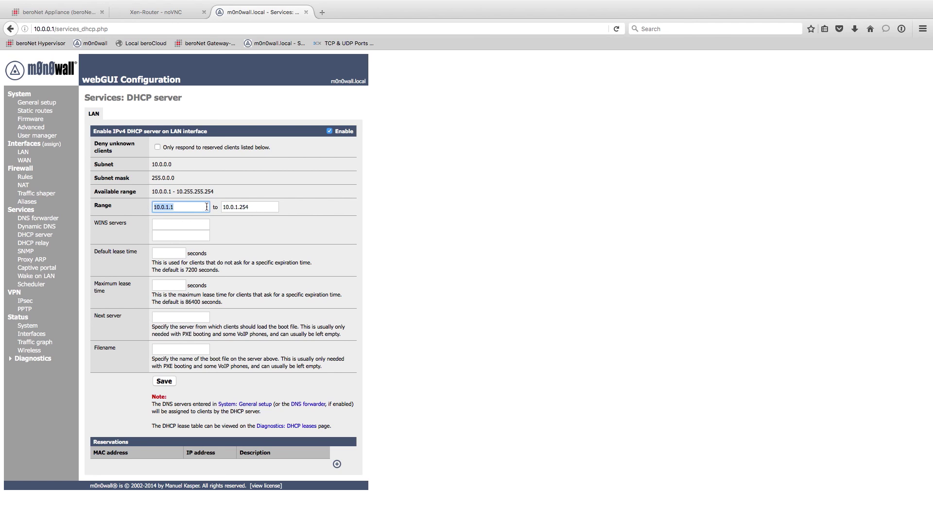
{"action": "triple_click", "coordinate": [234, 206]}
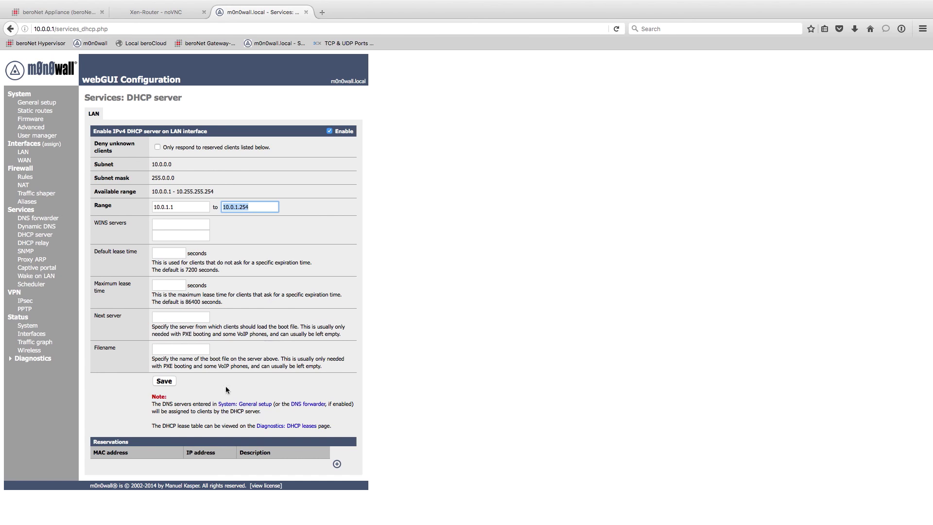
{"action": "left_click", "coordinate": [32, 333]}
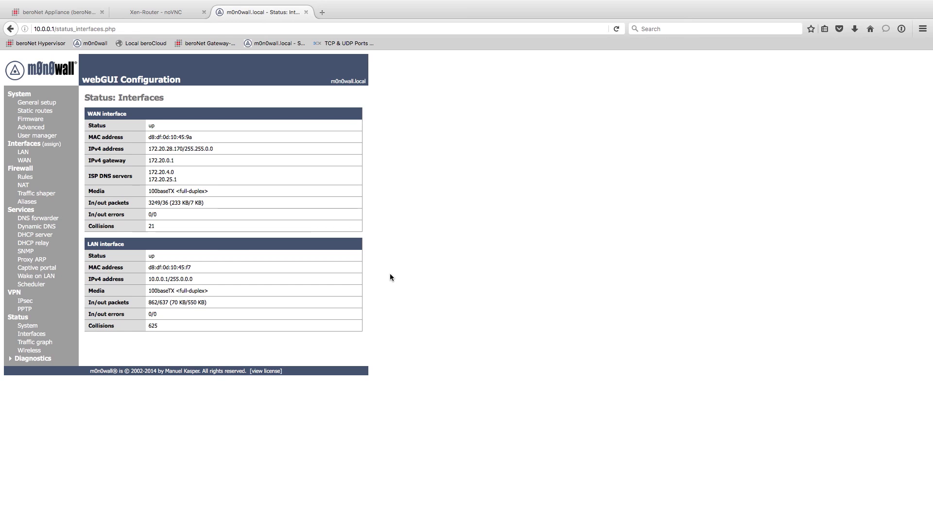
{"action": "left_click", "coordinate": [59, 18]}
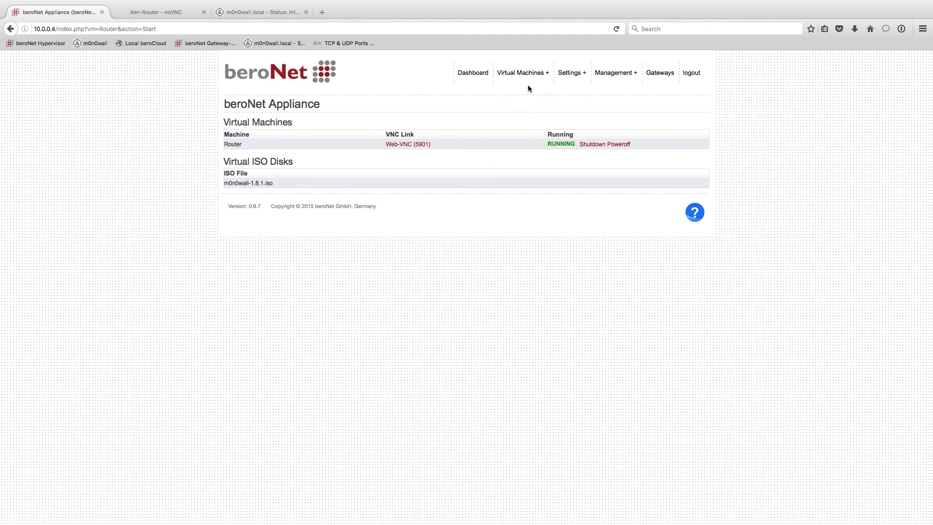
Install the win10x64 Windows 10 app from the Virtual Machines Market and confirm.
{"action": "mouse_move", "coordinate": [526, 79]}
{"action": "left_click", "coordinate": [509, 144]}
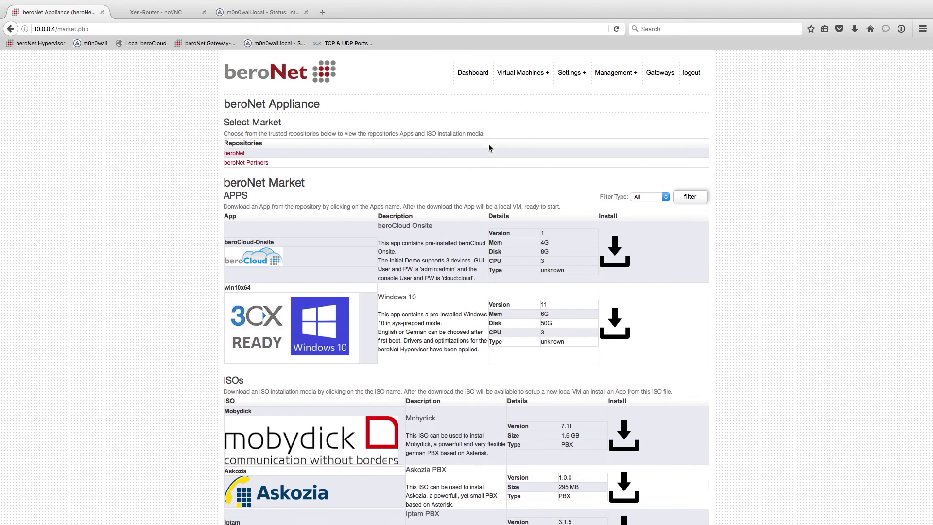
{"action": "left_click_drag", "start_coordinate": [379, 294], "coordinate": [416, 297]}
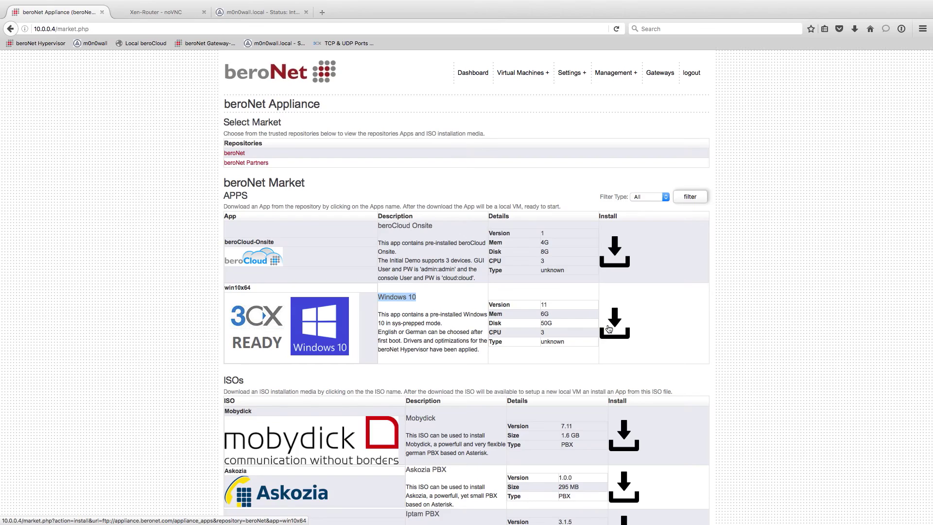
{"action": "left_click", "coordinate": [609, 329]}
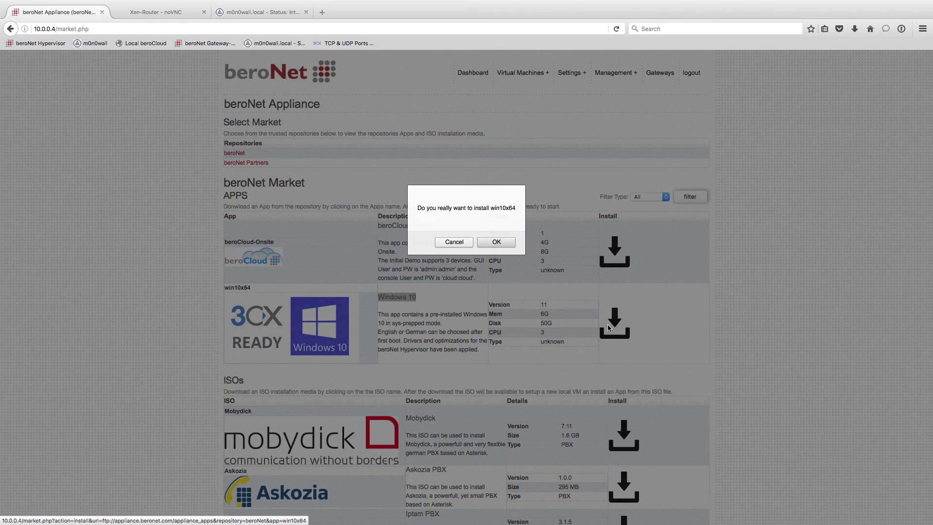
{"action": "left_click", "coordinate": [507, 243]}
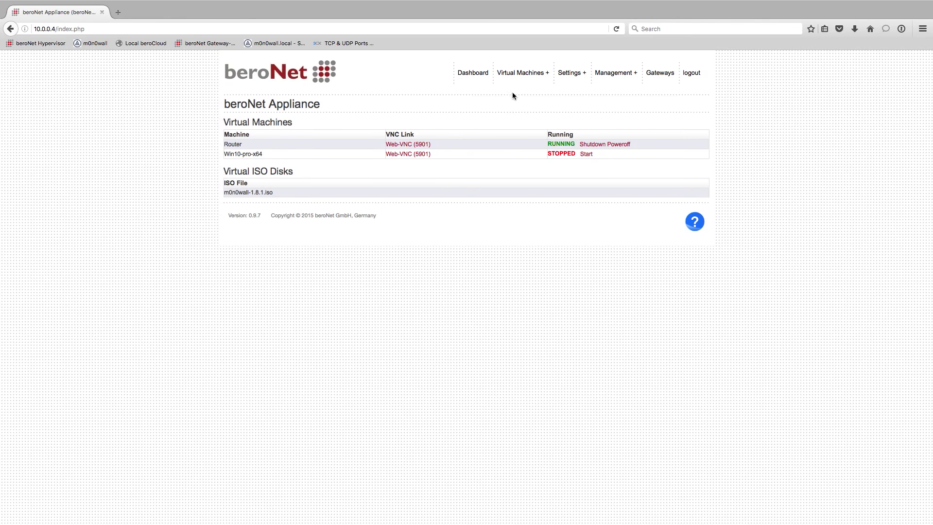
Inspect the Create Backups options for disk /dev/sdb, then go back to the Dashboard.
{"action": "mouse_move", "coordinate": [514, 77]}
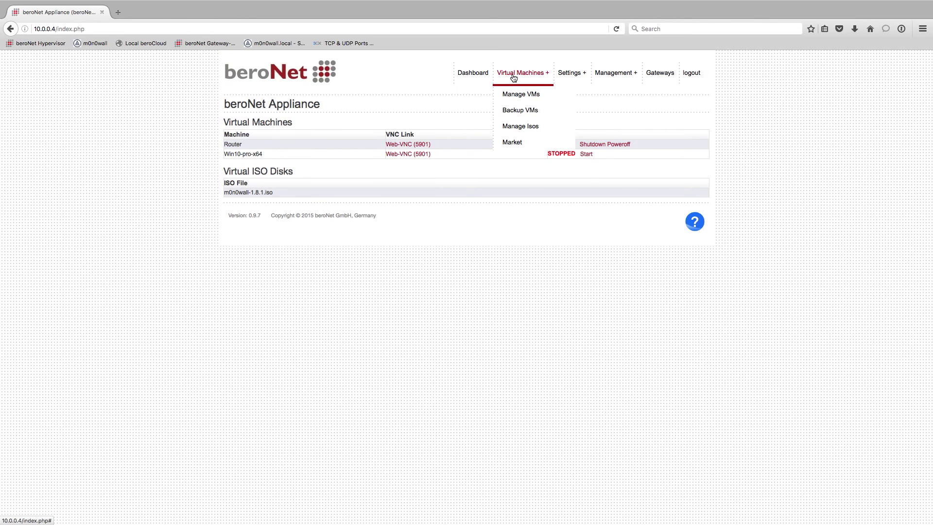
{"action": "left_click", "coordinate": [513, 111]}
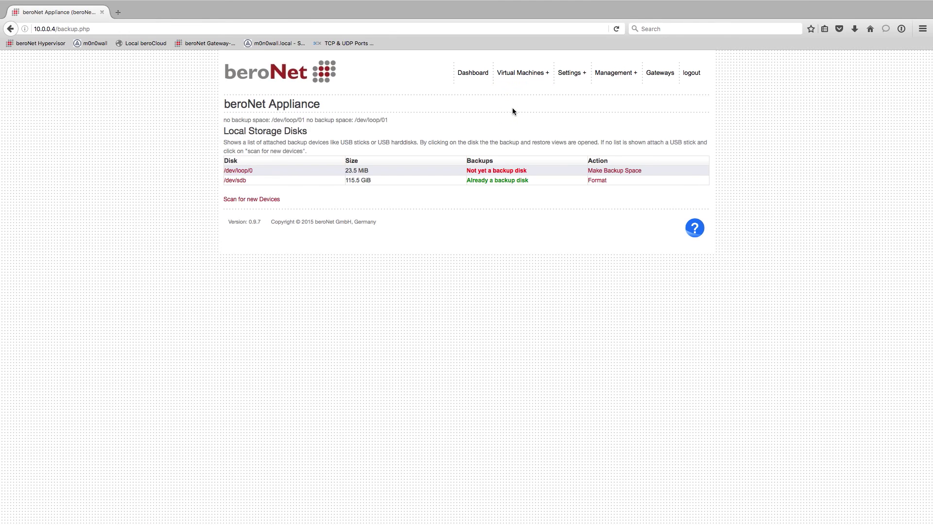
{"action": "left_click", "coordinate": [237, 181]}
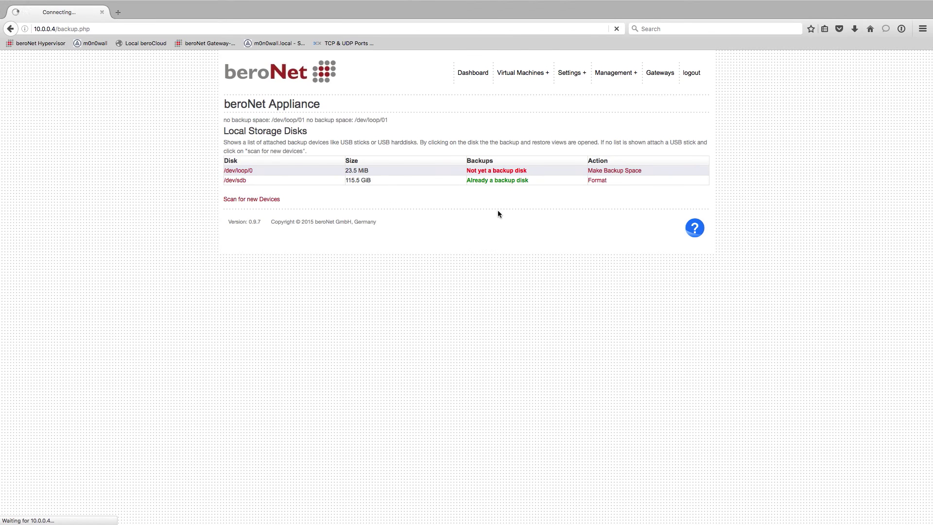
{"action": "left_click", "coordinate": [294, 224]}
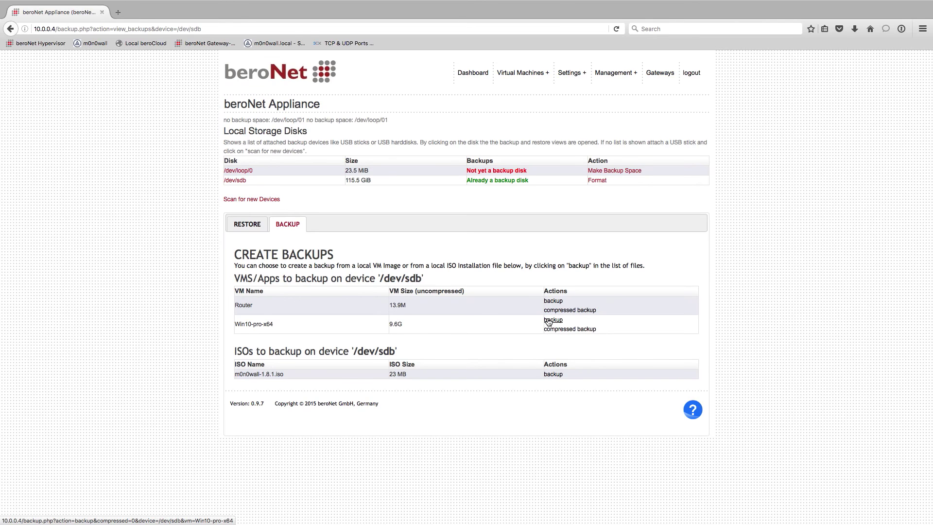
{"action": "left_click_drag", "start_coordinate": [410, 322], "coordinate": [387, 324]}
{"action": "left_click", "coordinate": [477, 80]}
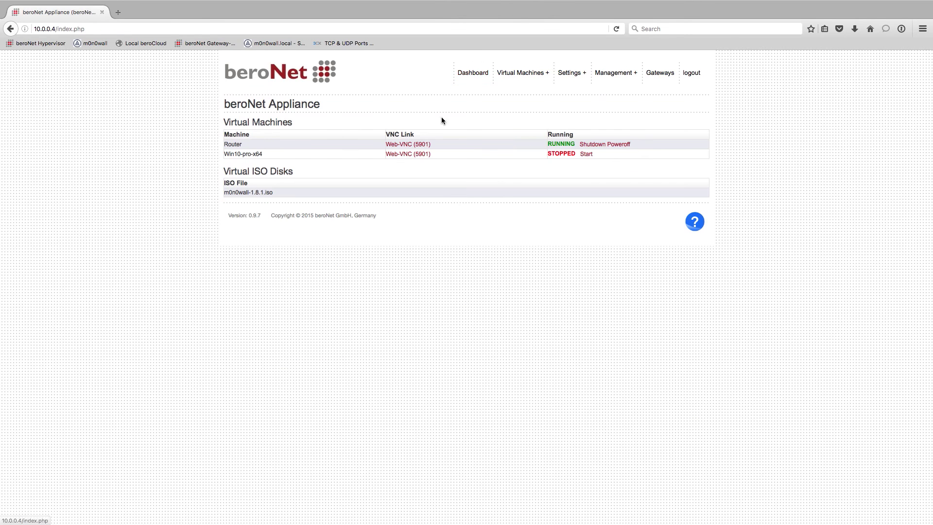
Edit Win10-pro-x64 to use 2 CPUs and 5GB of memory.
{"action": "left_click", "coordinate": [531, 93]}
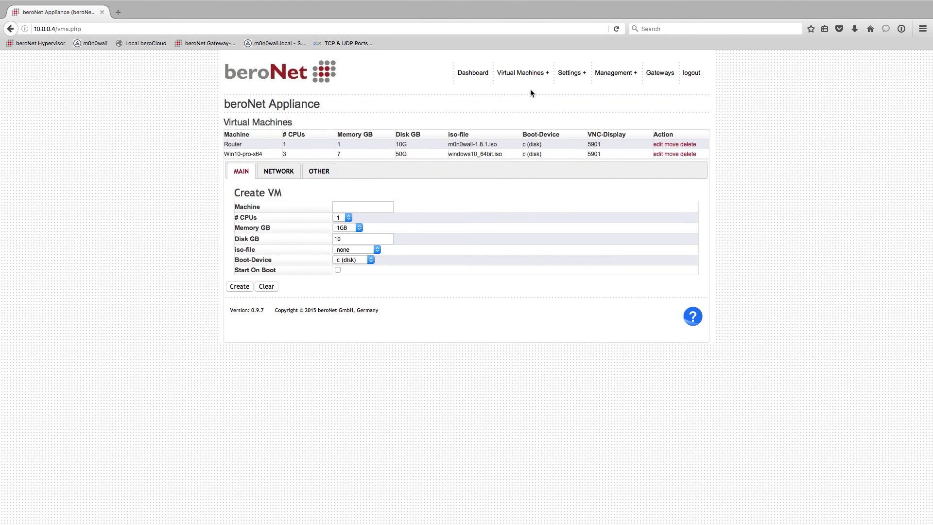
{"action": "left_click", "coordinate": [657, 155]}
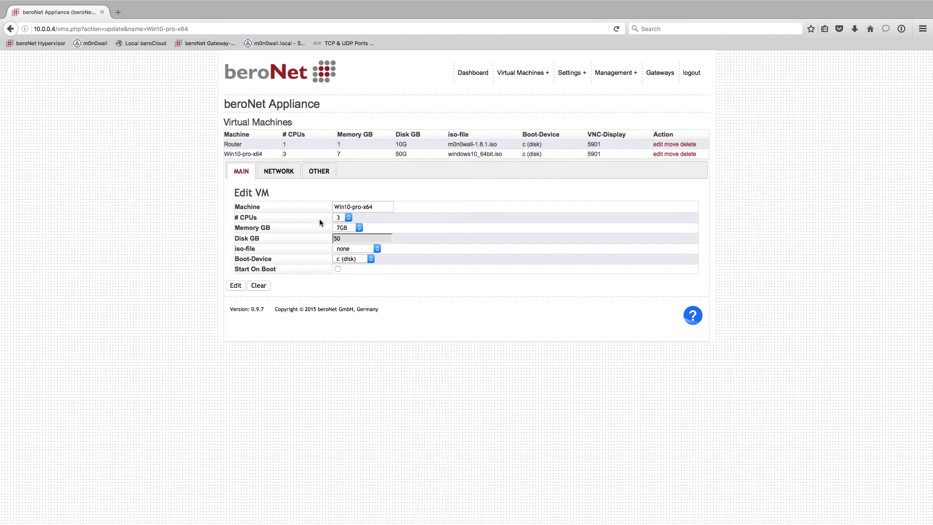
{"action": "left_click", "coordinate": [343, 218]}
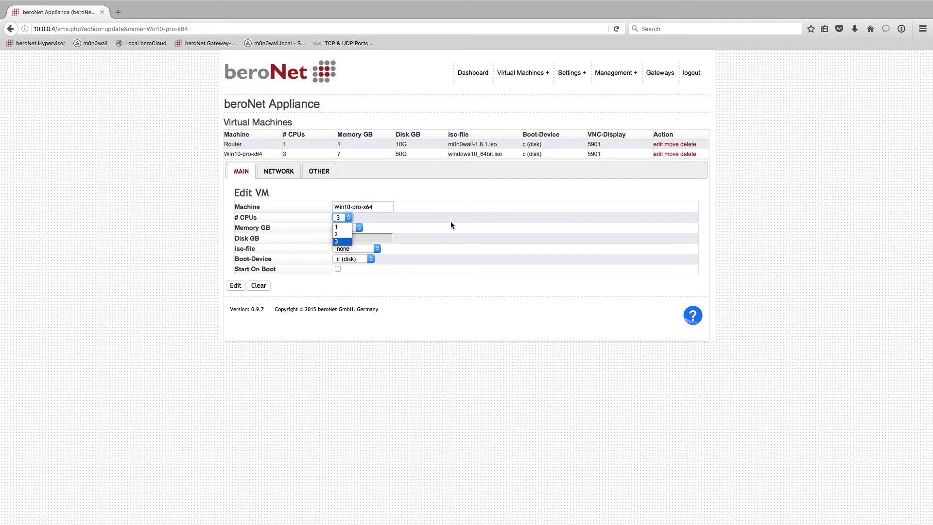
{"action": "left_click", "coordinate": [452, 220]}
{"action": "left_click", "coordinate": [346, 217]}
{"action": "left_click", "coordinate": [341, 234]}
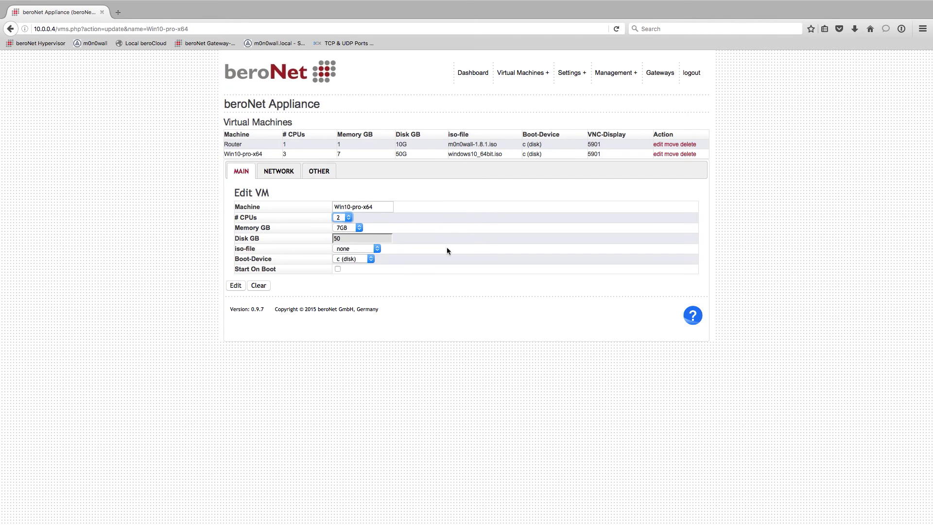
{"action": "left_click", "coordinate": [339, 230]}
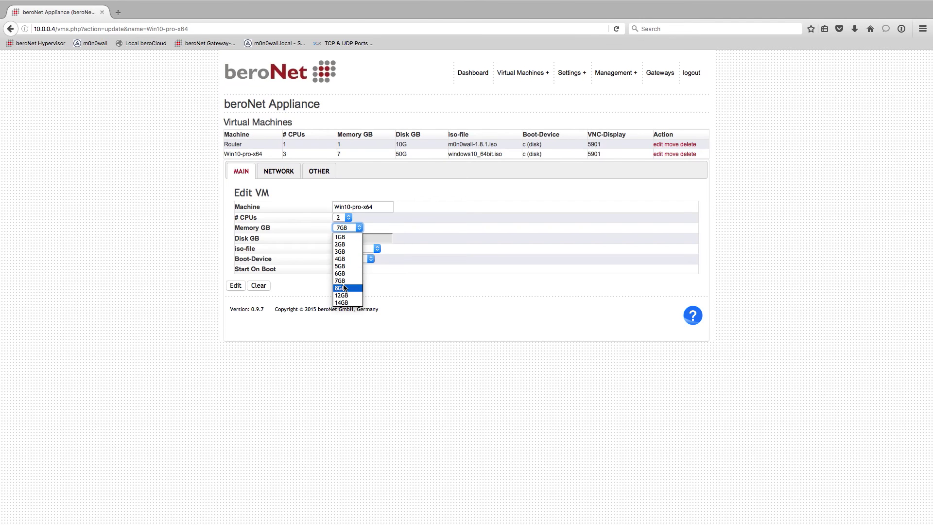
{"action": "left_click", "coordinate": [346, 267]}
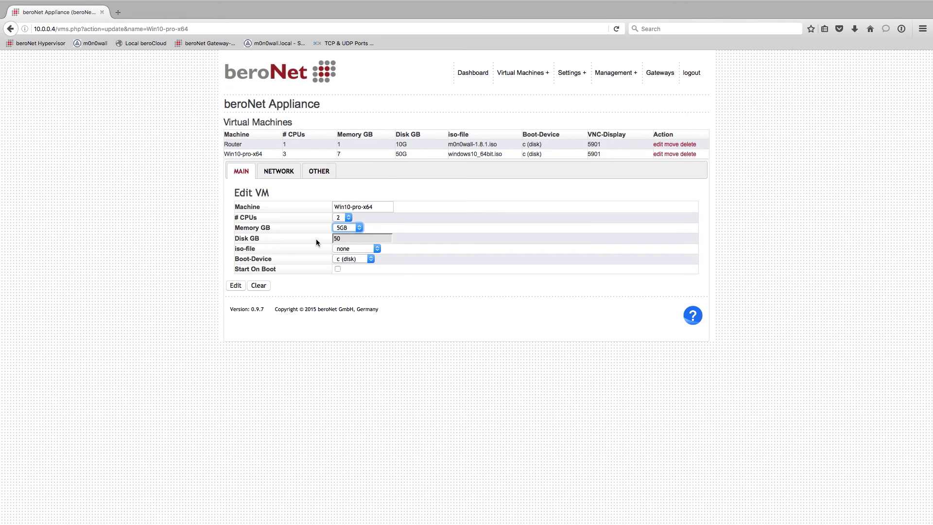
Leave iso-file none and disk c boot, tick Start On Boot, and view the NETWORK settings.
{"action": "left_click", "coordinate": [354, 249]}
{"action": "left_click", "coordinate": [357, 257]}
{"action": "left_click", "coordinate": [357, 257]}
{"action": "left_click", "coordinate": [353, 265]}
{"action": "left_click", "coordinate": [338, 269]}
{"action": "left_click", "coordinate": [288, 176]}
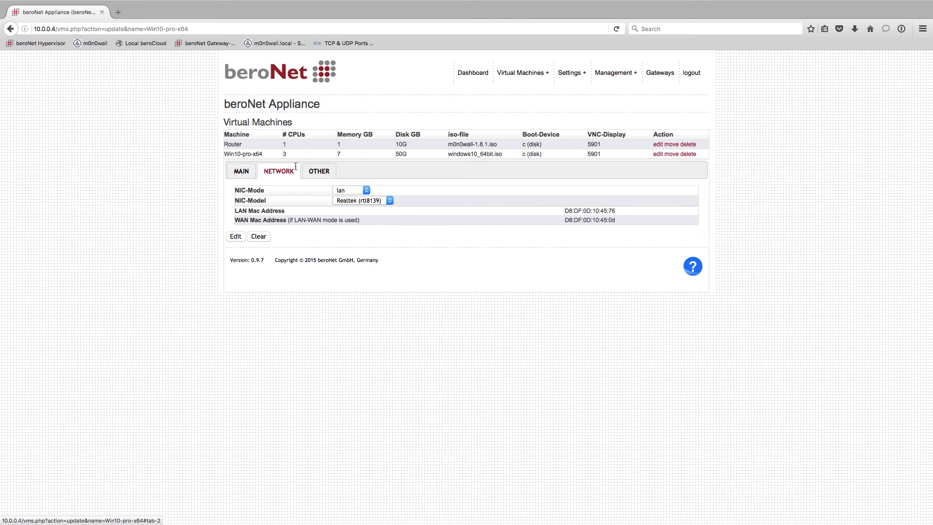
Keep the NIC mode unchanged and compare VNC Display settings with the Router's 5901.
{"action": "left_click", "coordinate": [353, 193]}
{"action": "left_click", "coordinate": [351, 199]}
{"action": "left_click", "coordinate": [318, 171]}
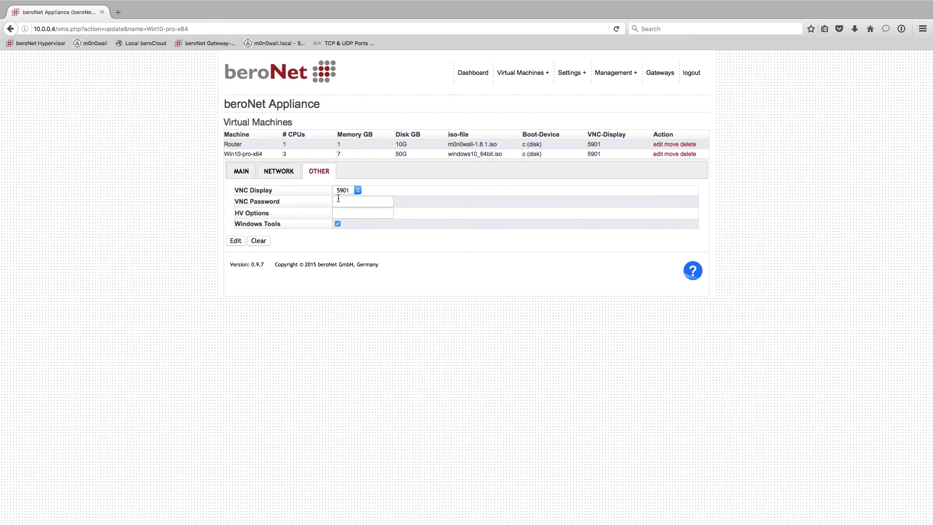
{"action": "left_click_drag", "start_coordinate": [228, 190], "coordinate": [273, 190]}
{"action": "left_click", "coordinate": [576, 194]}
{"action": "left_click_drag", "start_coordinate": [586, 145], "coordinate": [600, 145]}
Set VNC Display 5902 with a VNC password and save the VM settings.
{"action": "left_click", "coordinate": [346, 189]}
{"action": "left_click", "coordinate": [340, 206]}
{"action": "left_click", "coordinate": [343, 202]}
{"action": "type", "text": "********"}
{"action": "left_click", "coordinate": [375, 212]}
{"action": "left_click_drag", "start_coordinate": [237, 222], "coordinate": [327, 221]}
{"action": "left_click", "coordinate": [378, 227]}
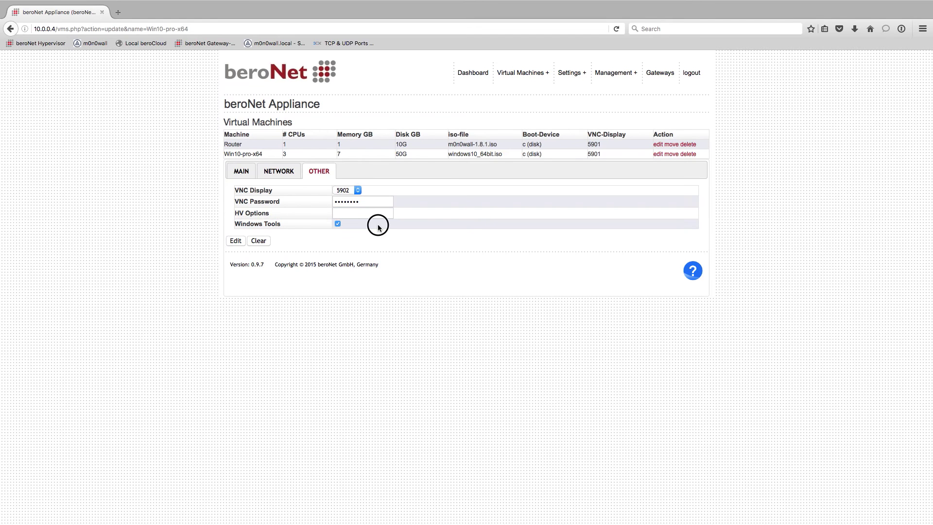
{"action": "left_click", "coordinate": [236, 241]}
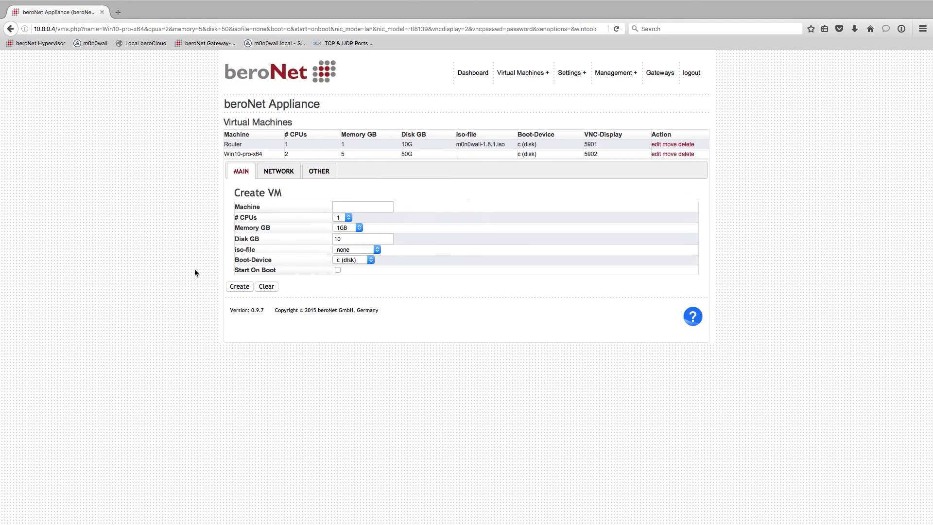
{"action": "left_click_drag", "start_coordinate": [225, 154], "coordinate": [636, 160]}
Rename the Win10-pro-x64 VM to 3CXPC.
{"action": "left_click", "coordinate": [615, 180]}
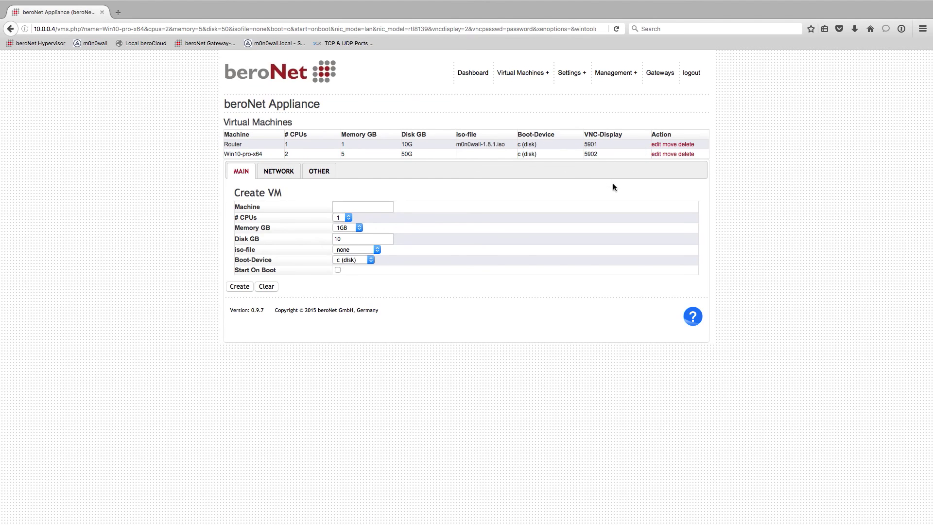
{"action": "left_click", "coordinate": [670, 154]}
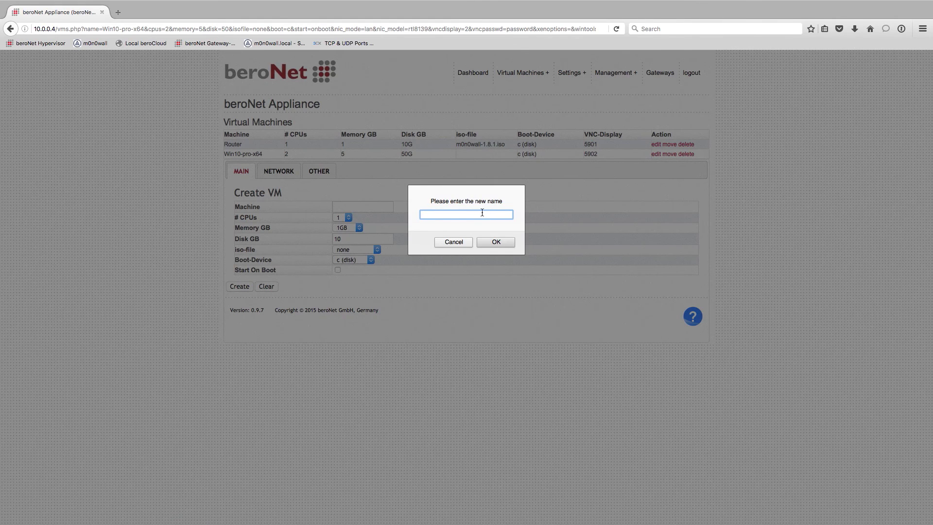
{"action": "type", "text": "3CXPC"}
{"action": "left_click", "coordinate": [496, 242]}
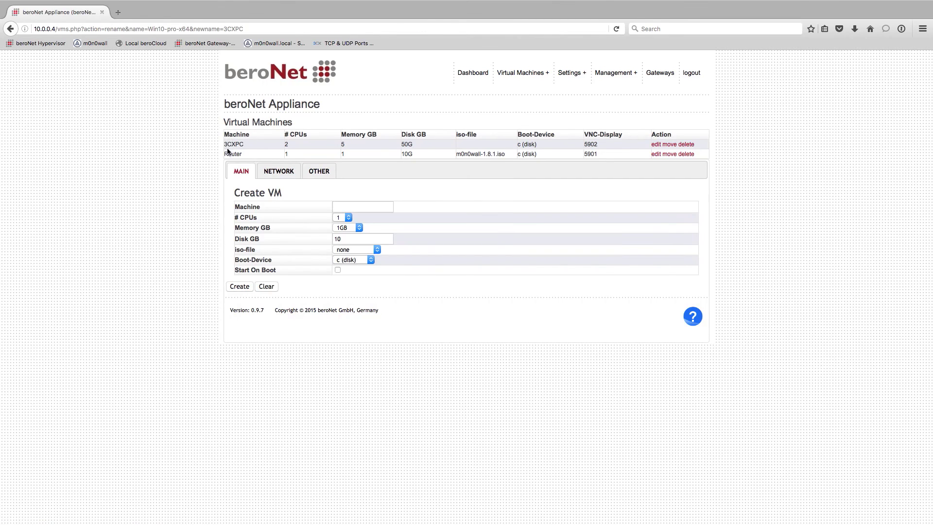
Verify 3CXPC's listed values: 5 GB memory, 50G disk and VNC display 5902.
{"action": "left_click_drag", "start_coordinate": [226, 145], "coordinate": [263, 144]}
{"action": "left_click", "coordinate": [294, 144]}
{"action": "left_click_drag", "start_coordinate": [345, 144], "coordinate": [336, 145]}
{"action": "left_click", "coordinate": [405, 145]}
{"action": "left_click", "coordinate": [539, 145]}
{"action": "left_click_drag", "start_coordinate": [607, 144], "coordinate": [585, 144]}
From the Dashboard, start the 3CXPC virtual machine so it runs alongside the Router.
{"action": "left_click", "coordinate": [473, 73]}
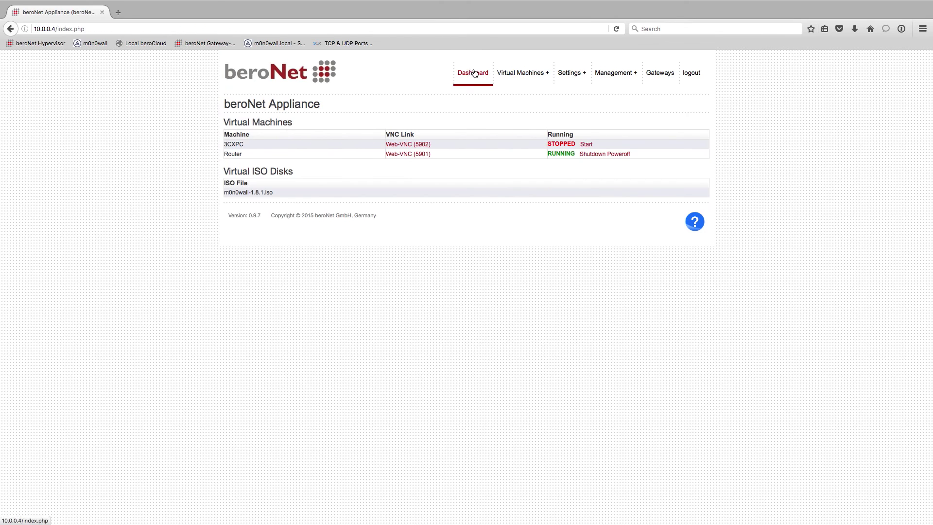
{"action": "left_click", "coordinate": [585, 146]}
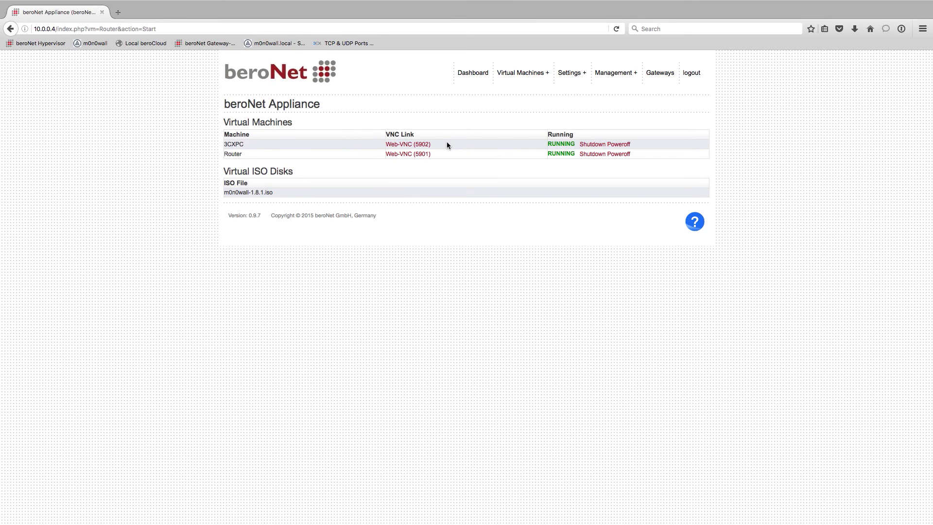
Open 3CXPC's Web-VNC session on port 6902, enter the VNC password and connect.
{"action": "left_click", "coordinate": [421, 144]}
{"action": "left_click", "coordinate": [841, 114]}
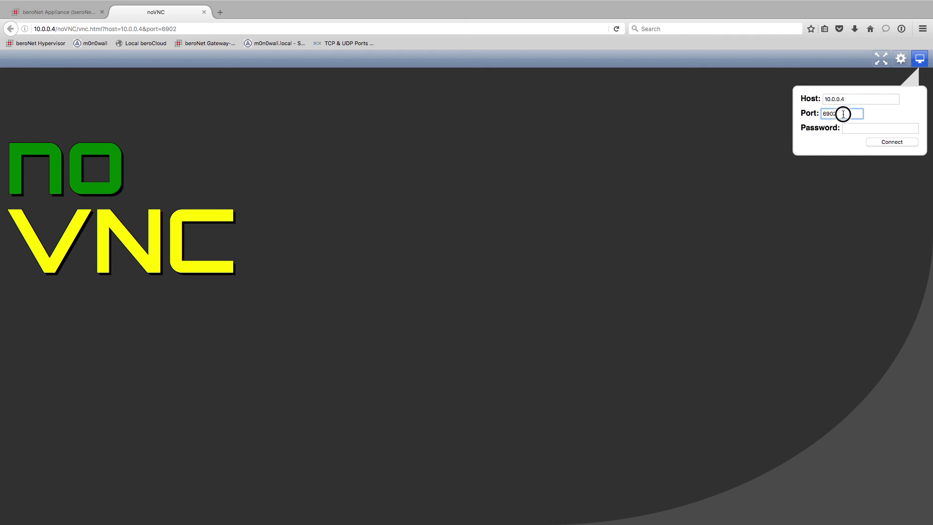
{"action": "left_click", "coordinate": [868, 132]}
{"action": "type", "text": "••••••••"}
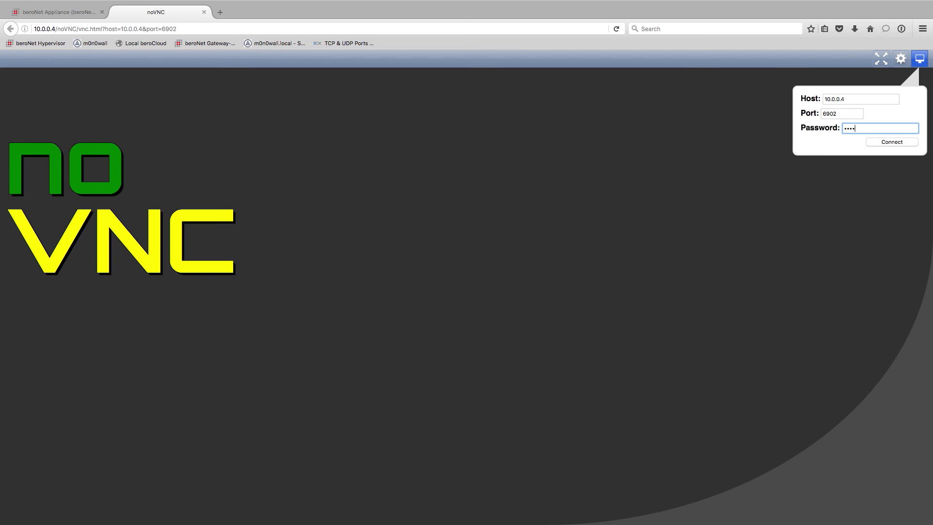
{"action": "left_click", "coordinate": [887, 143]}
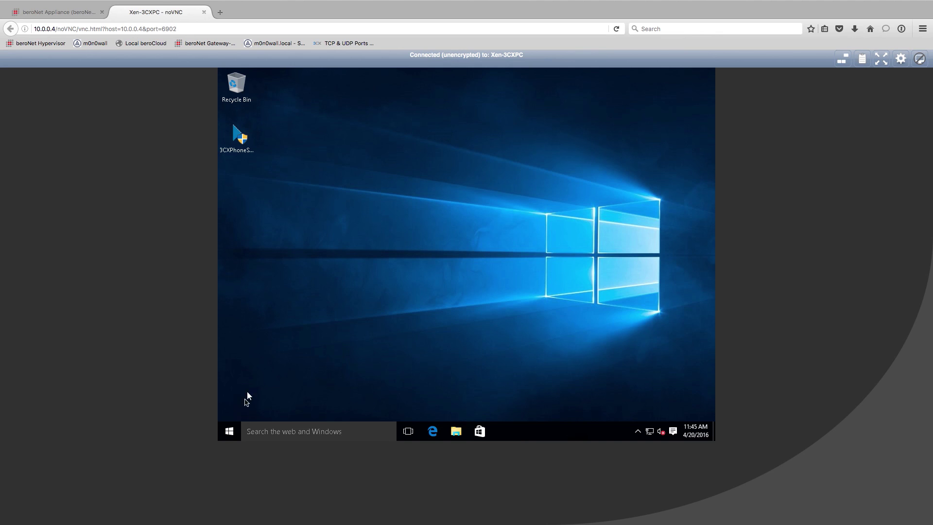
Set 3CXPC's visual effects to Adjust for best performance, confirm, and close the System window.
{"action": "right_click", "coordinate": [228, 429]}
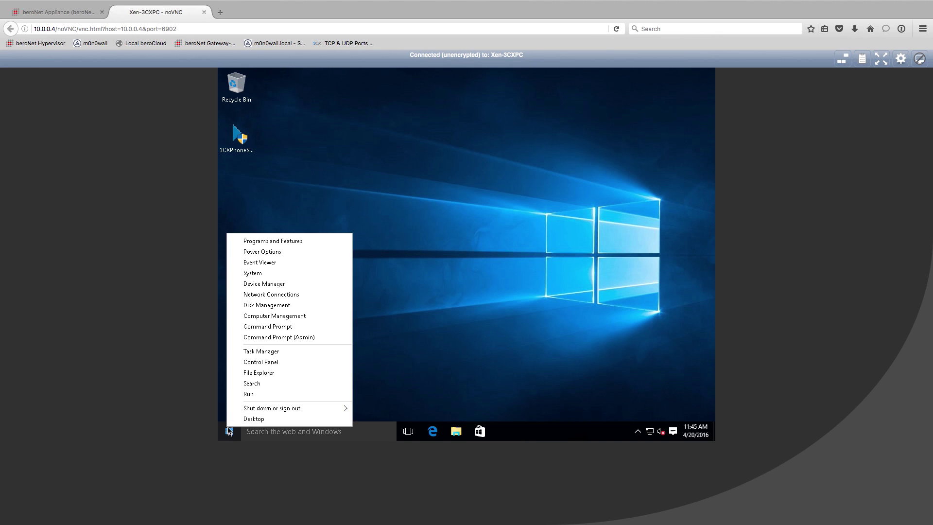
{"action": "left_click", "coordinate": [276, 272]}
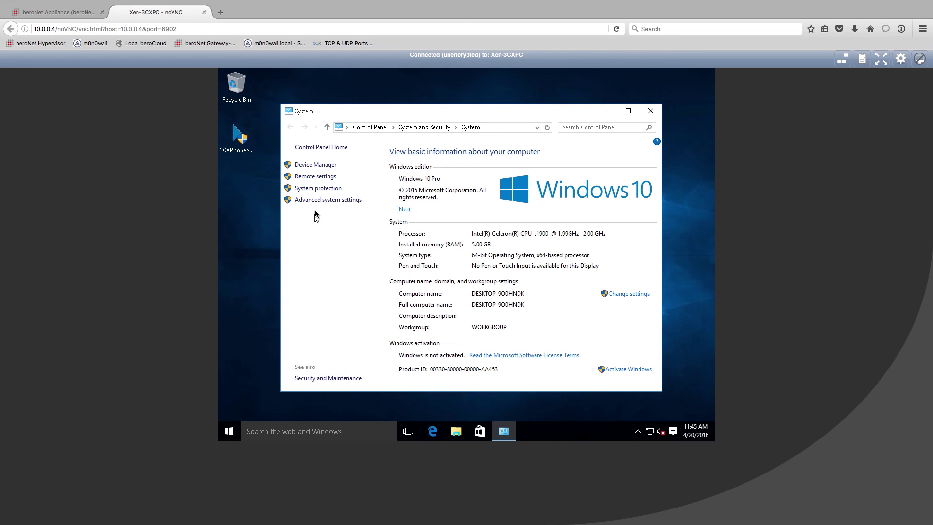
{"action": "left_click", "coordinate": [325, 200]}
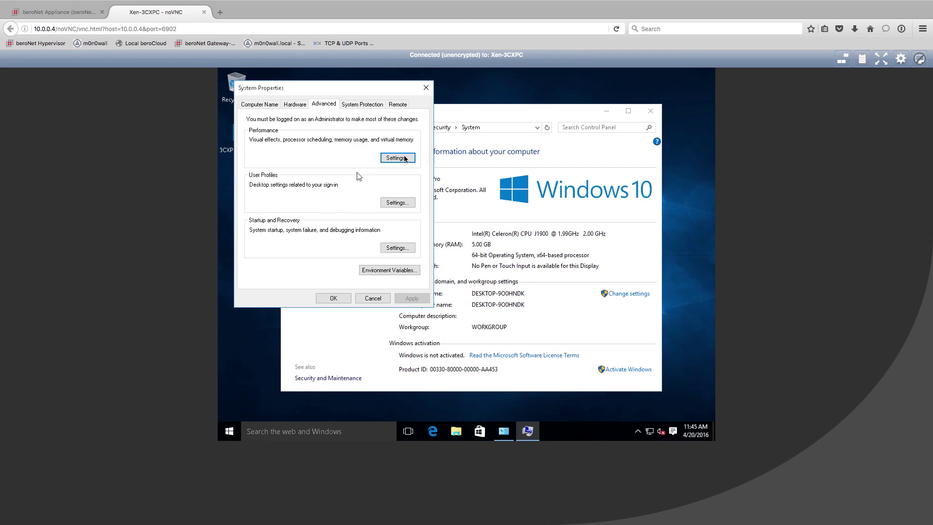
{"action": "left_click", "coordinate": [408, 158]}
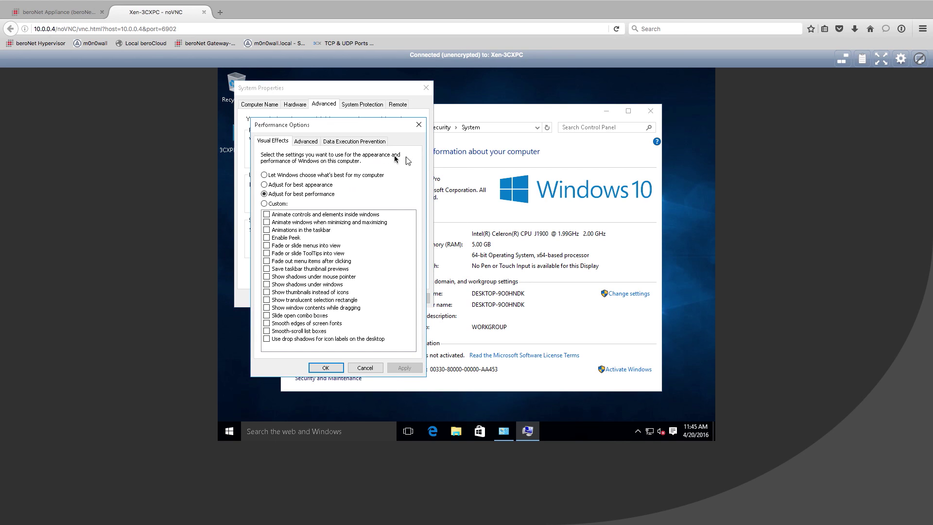
{"action": "left_click", "coordinate": [266, 196]}
{"action": "left_click", "coordinate": [324, 368]}
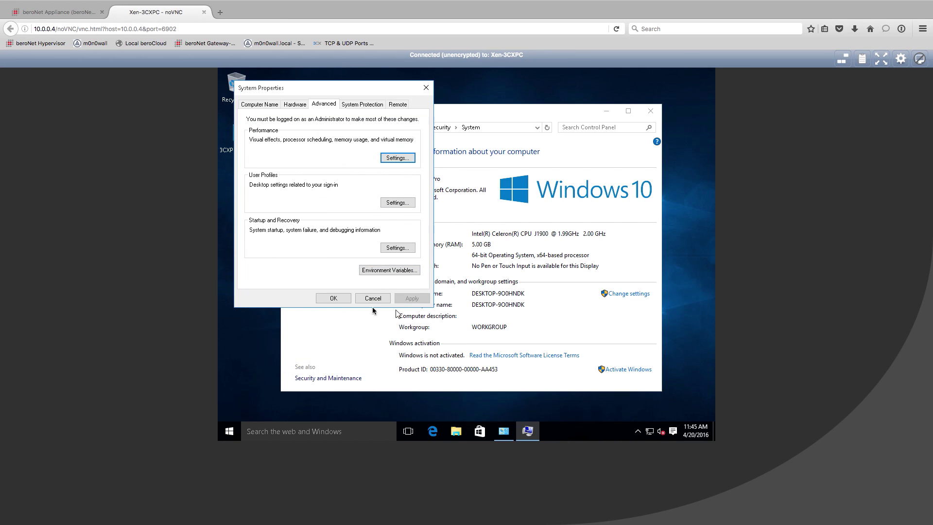
{"action": "left_click", "coordinate": [335, 299]}
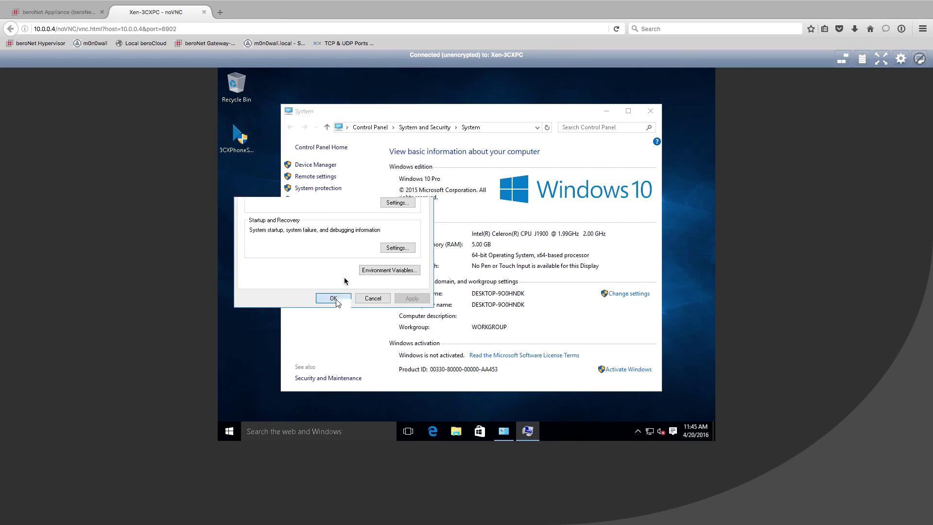
{"action": "left_click", "coordinate": [649, 110]}
Open the Ethernet adapter's Internet Protocol Version 4 properties from Network and Sharing Center.
{"action": "left_click", "coordinate": [650, 432]}
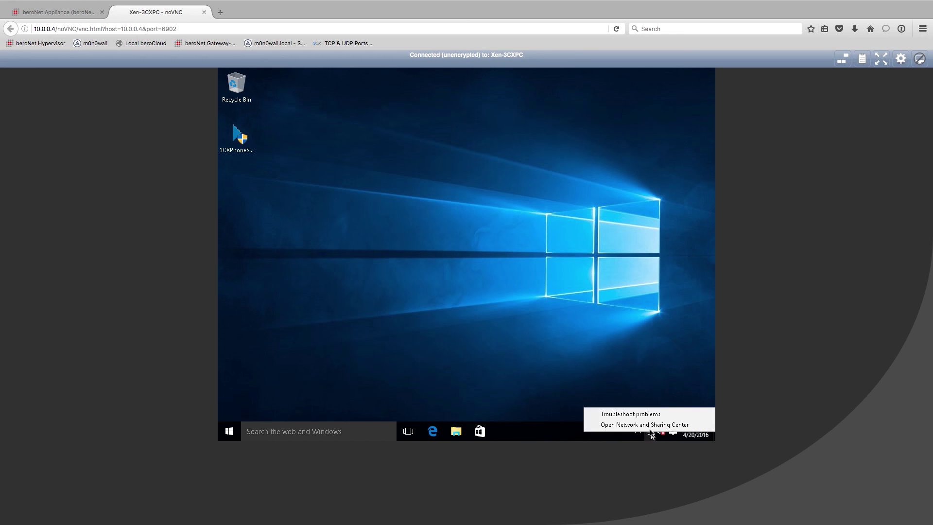
{"action": "left_click", "coordinate": [642, 425]}
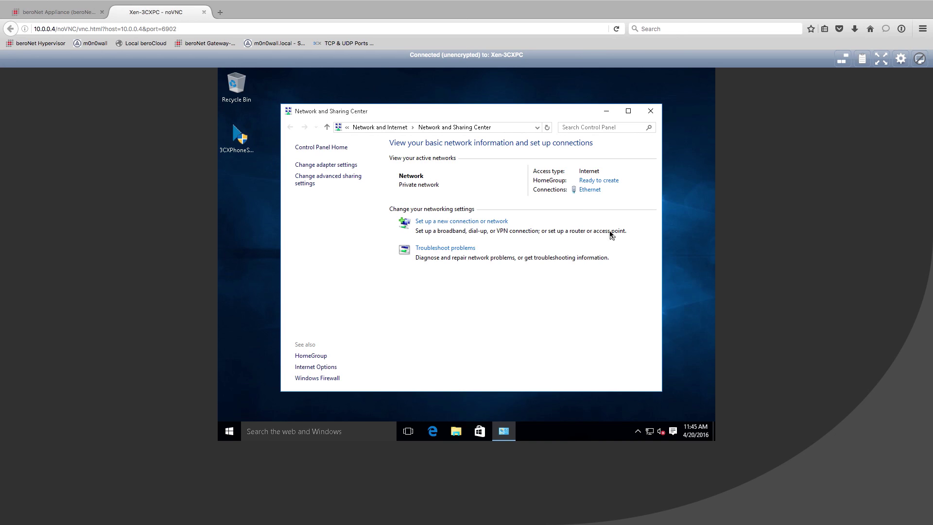
{"action": "left_click", "coordinate": [589, 190]}
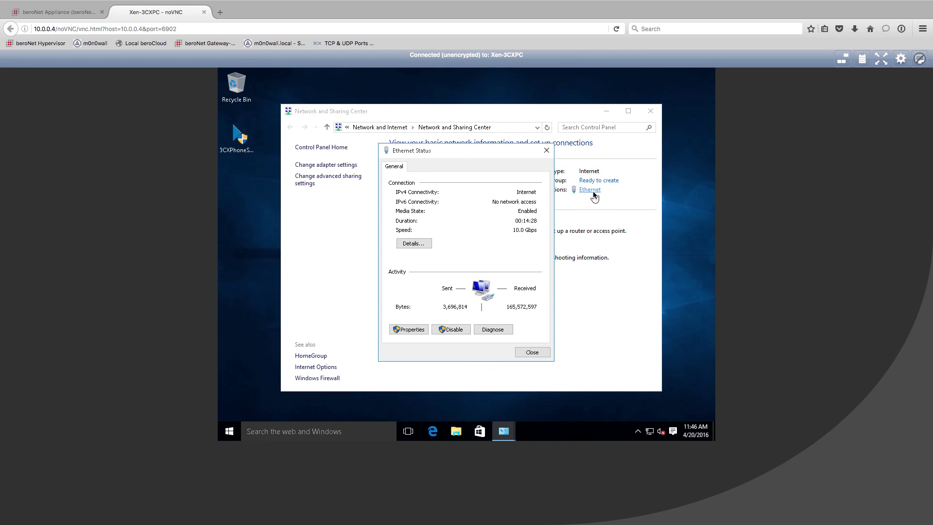
{"action": "left_click", "coordinate": [421, 329]}
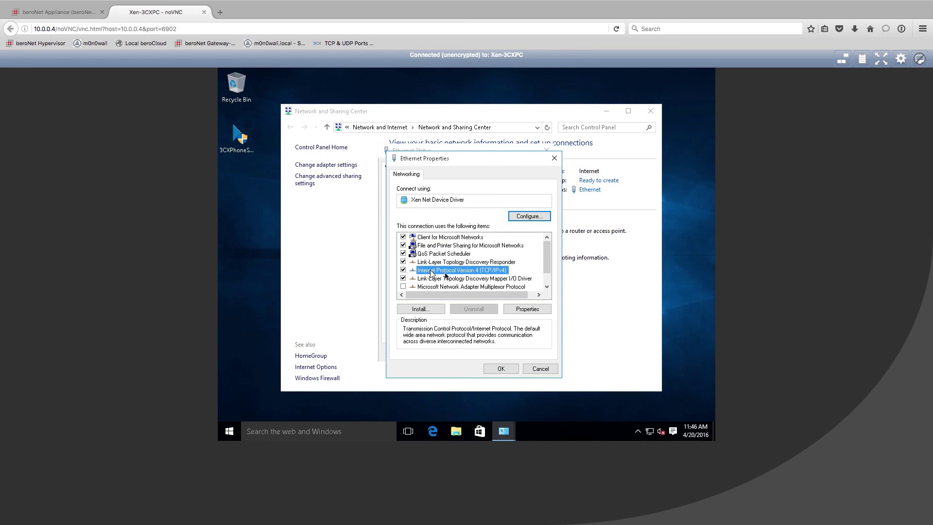
{"action": "left_click", "coordinate": [443, 271]}
{"action": "left_click", "coordinate": [534, 309]}
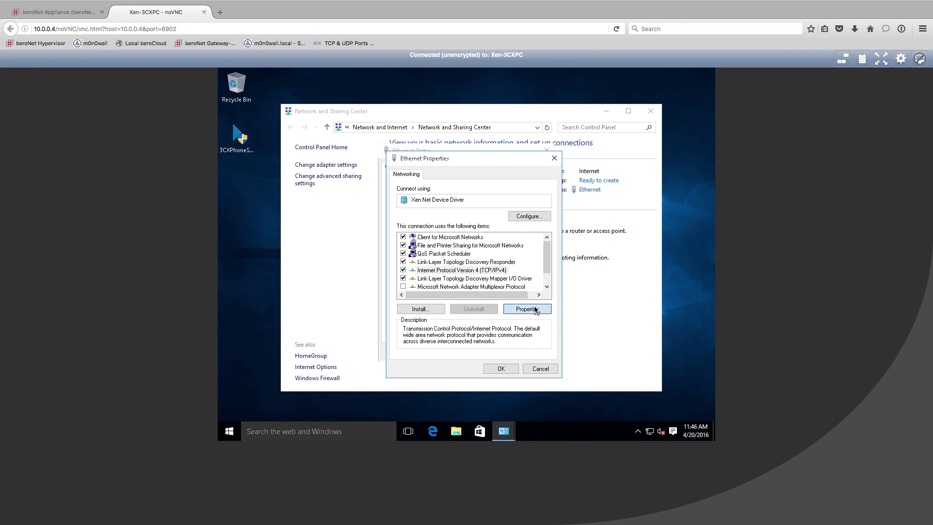
Set static IP 10.0.0.15, mask 255.0.0.0, gateway 10.0.0.1 and DNS 10.0.0.4.
{"action": "left_click", "coordinate": [459, 267]}
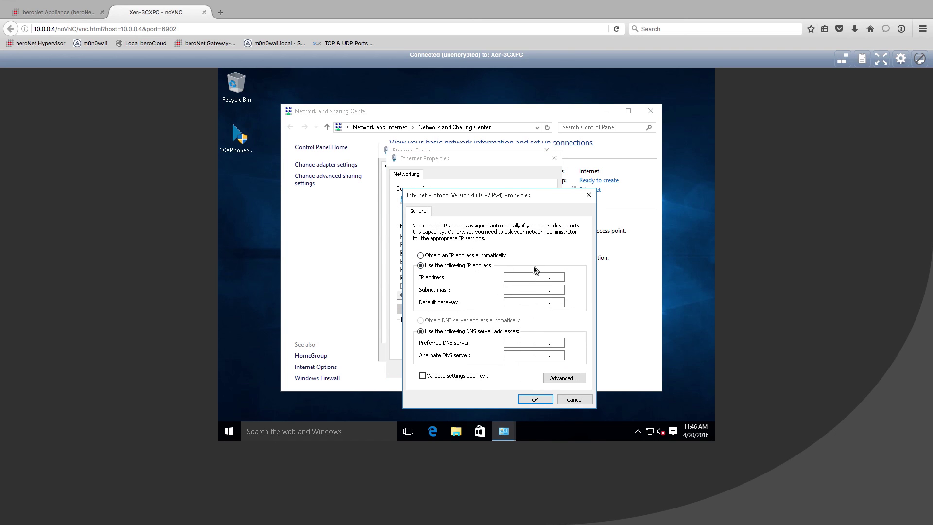
{"action": "left_click", "coordinate": [508, 277]}
{"action": "type", "text": "10100"}
{"action": "key", "text": "BackSpace"}
{"action": "key", "text": "BackSpace"}
{"action": "type", "text": "15"}
{"action": "key", "text": "Tab"}
{"action": "key", "text": "Tab"}
{"action": "type", "text": "10.0.0.1"}
{"action": "key", "text": "Tab"}
{"action": "key", "text": "Tab"}
{"action": "type", "text": "10 . 0 . 0 . 4"}
{"action": "left_click", "coordinate": [534, 399]}
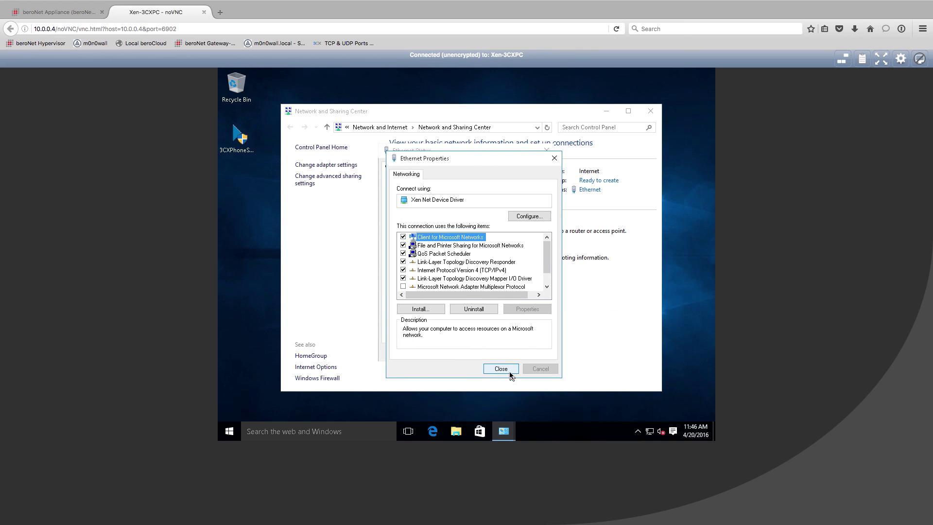
Close the Ethernet properties, Ethernet status and Network and Sharing Center windows.
{"action": "left_click", "coordinate": [501, 368]}
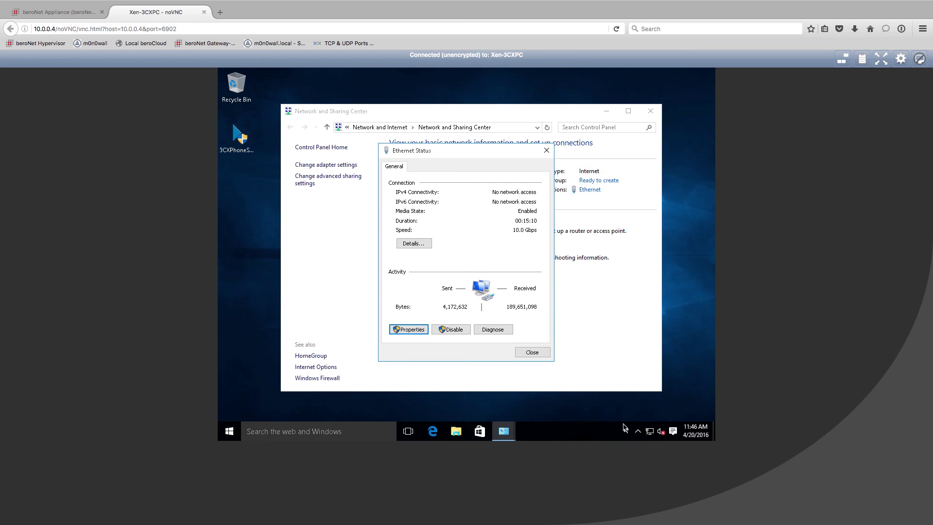
{"action": "left_click", "coordinate": [530, 353]}
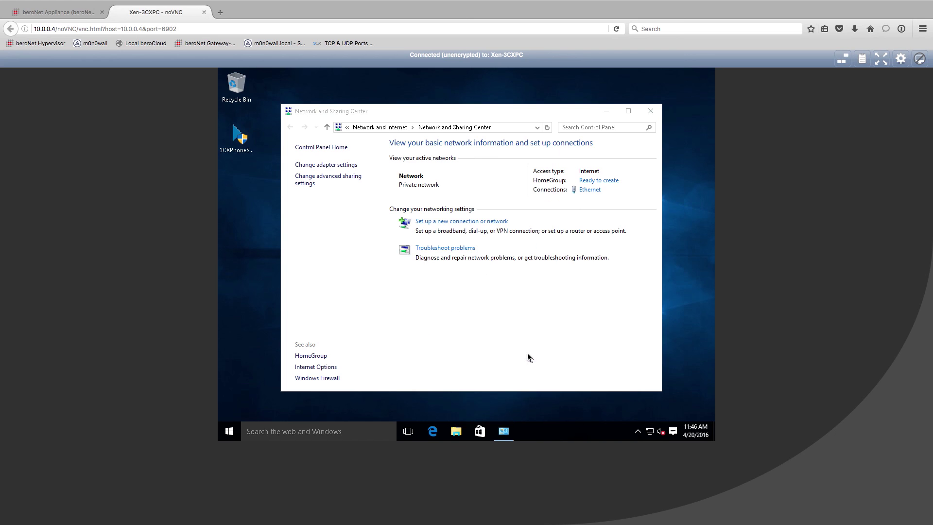
{"action": "left_click", "coordinate": [651, 111]}
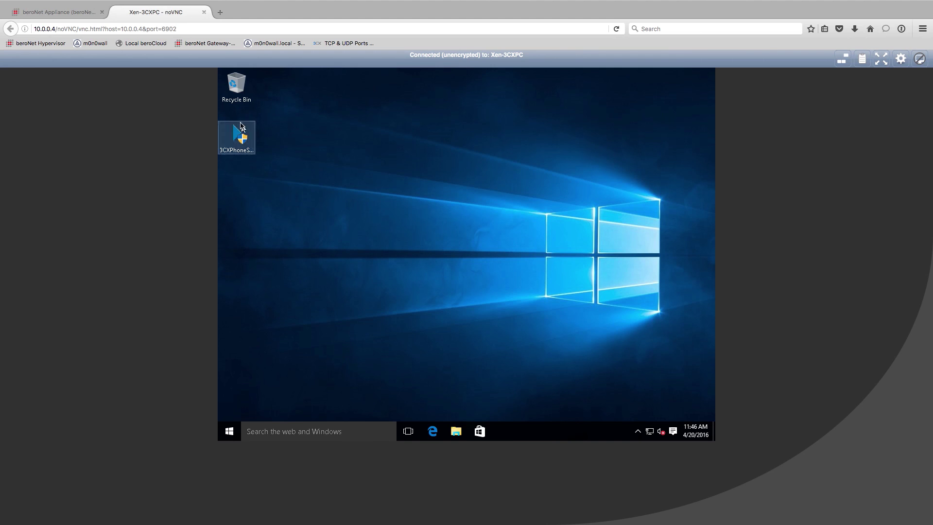
Launch the 3CXPhoneSystem14 installer from the desktop and allow it through UAC.
{"action": "left_click", "coordinate": [241, 137]}
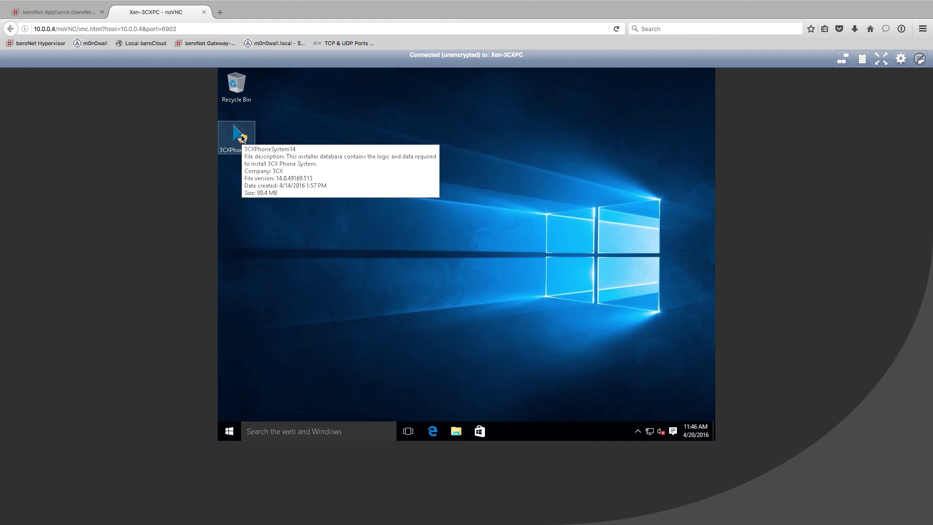
{"action": "left_click", "coordinate": [441, 143]}
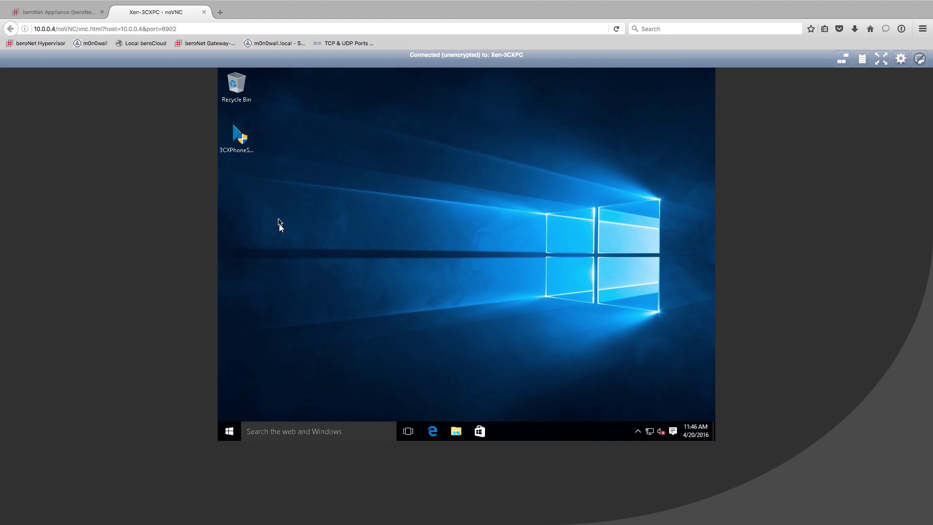
{"action": "double_click", "coordinate": [245, 144]}
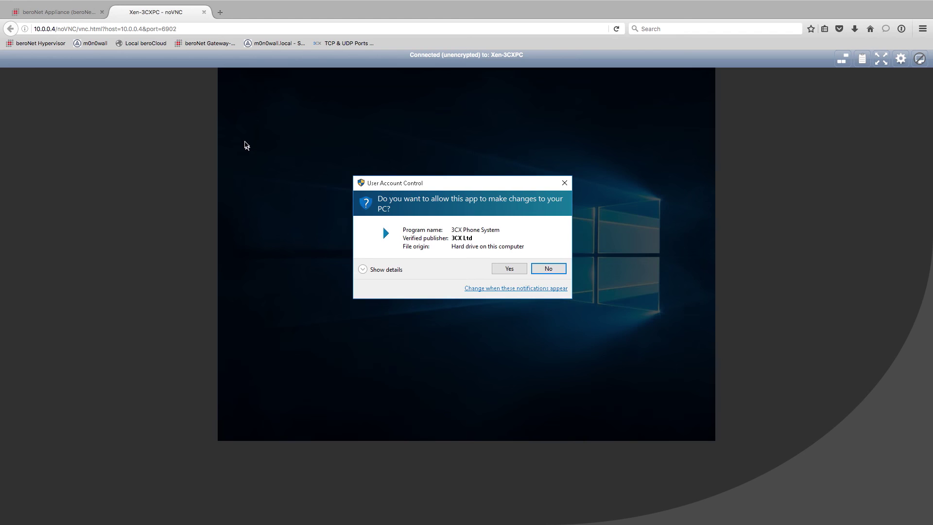
{"action": "left_click", "coordinate": [509, 268]}
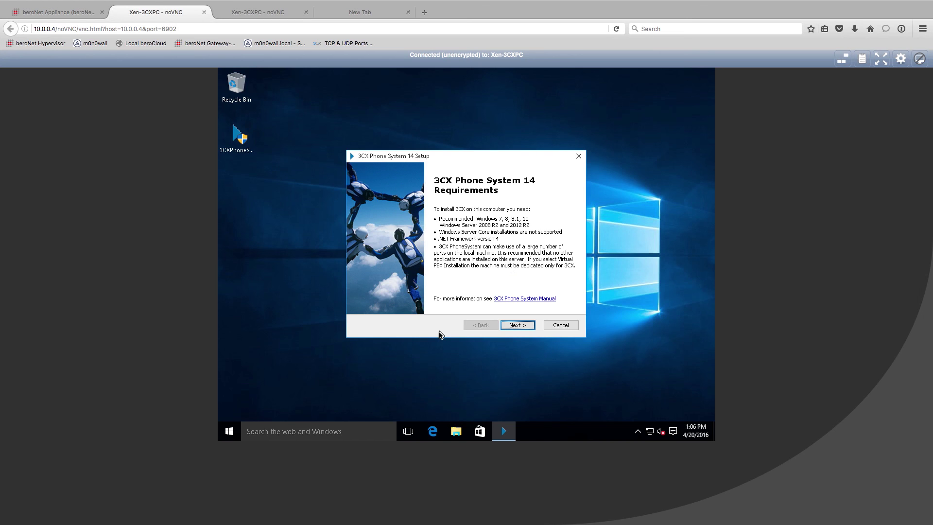
Go past the requirements and recommendations pages and accept the license agreement.
{"action": "left_click", "coordinate": [516, 327]}
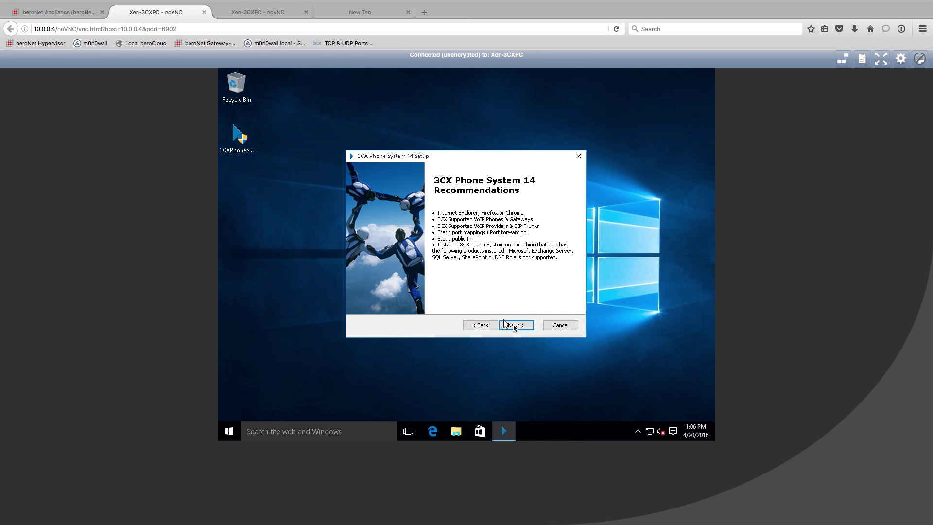
{"action": "left_click", "coordinate": [512, 326]}
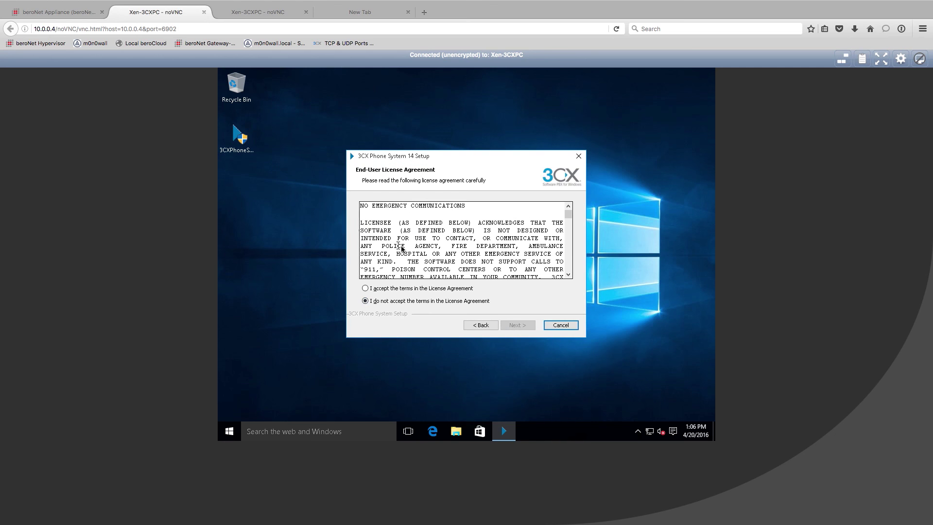
{"action": "scroll", "coordinate": [401, 248], "scroll_direction": "down", "scroll_amount": 8}
{"action": "scroll", "coordinate": [401, 248], "scroll_direction": "down", "scroll_amount": 10}
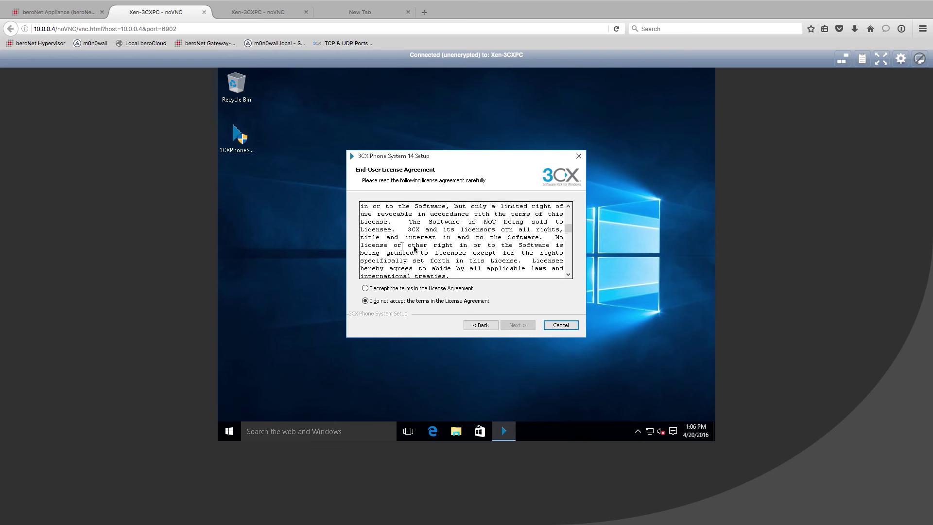
{"action": "scroll", "coordinate": [366, 291], "scroll_direction": "down", "scroll_amount": 10}
{"action": "left_click", "coordinate": [365, 288]}
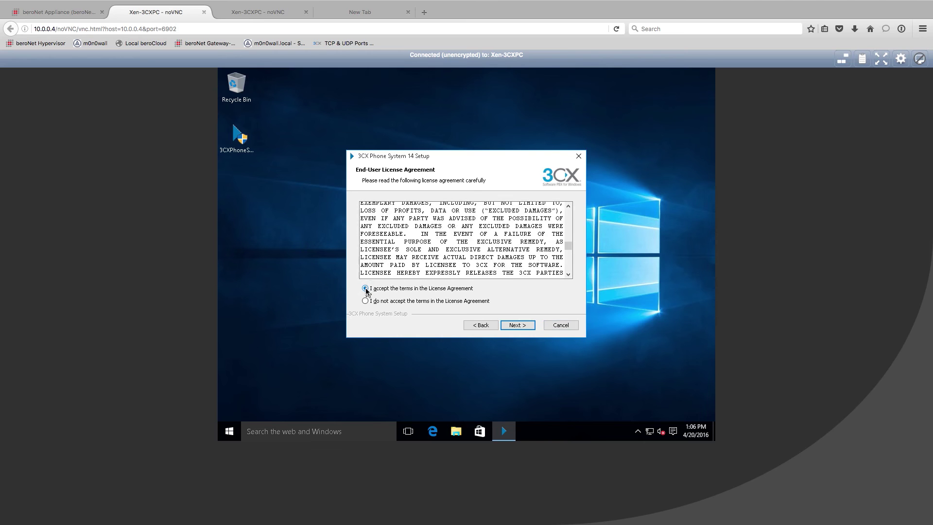
{"action": "left_click", "coordinate": [516, 326]}
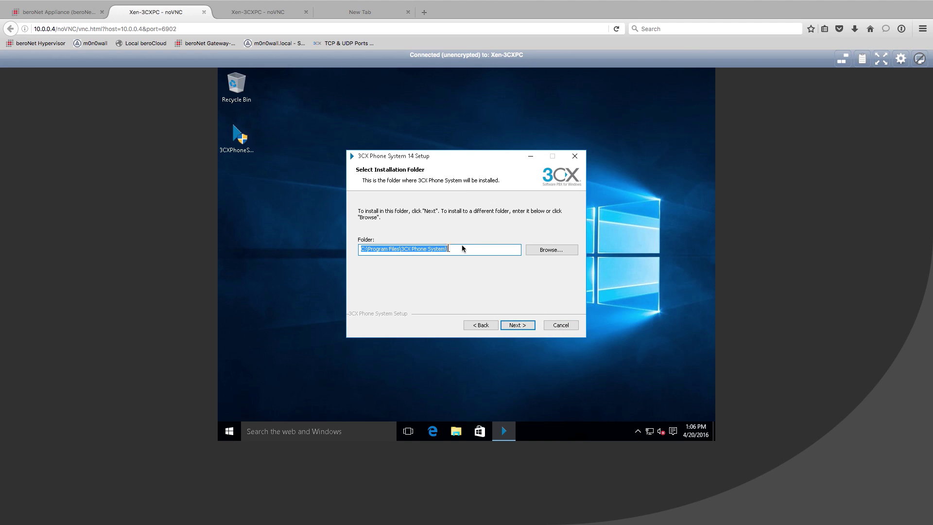
Keep the default installation folder and continue with standard single-instance installation.
{"action": "left_click", "coordinate": [525, 328]}
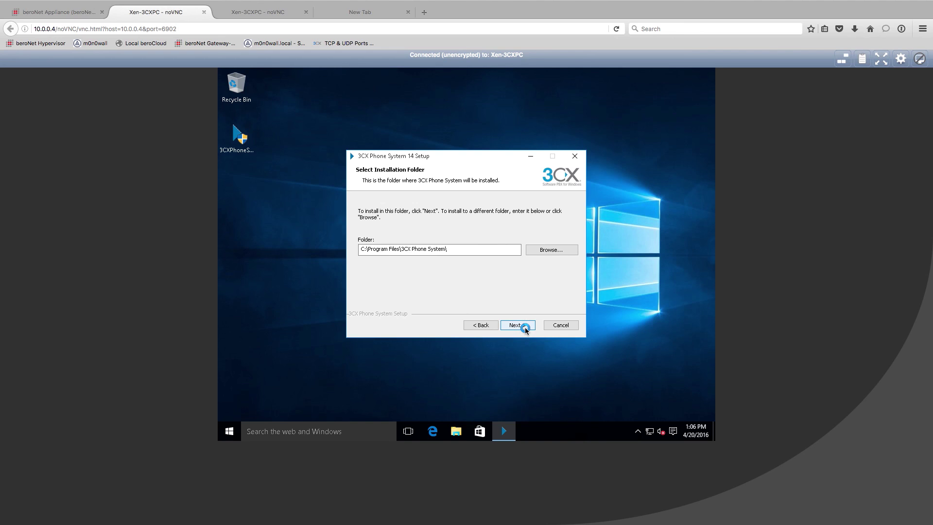
{"action": "left_click", "coordinate": [525, 328]}
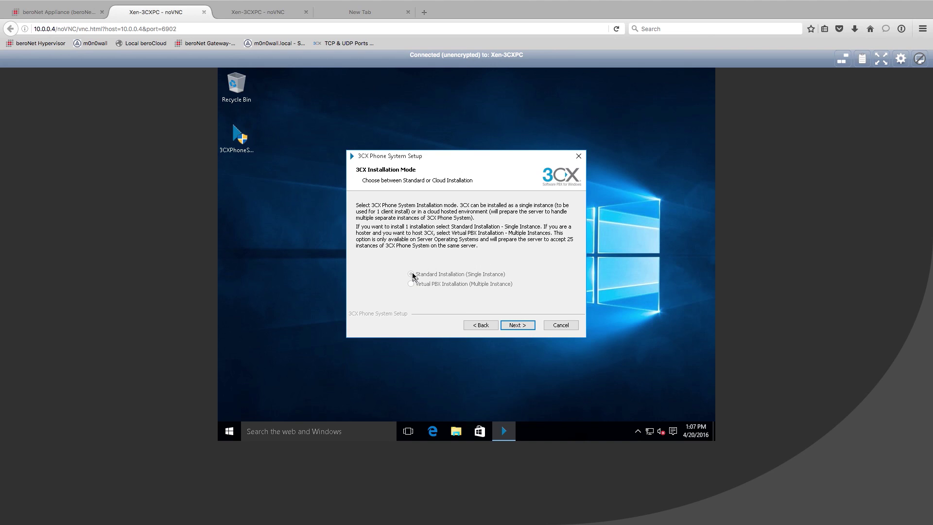
{"action": "left_click_drag", "start_coordinate": [412, 275], "coordinate": [508, 275]}
{"action": "left_click", "coordinate": [454, 242]}
{"action": "left_click_drag", "start_coordinate": [454, 243], "coordinate": [491, 246]}
{"action": "left_click", "coordinate": [517, 324]}
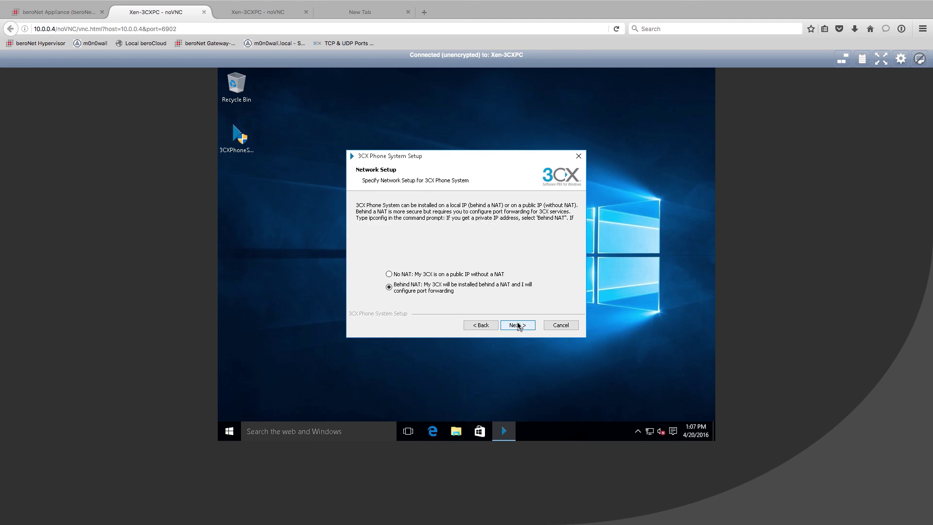
Keep the Behind NAT option and the default network interface 10.0.0.15.
{"action": "left_click", "coordinate": [406, 289]}
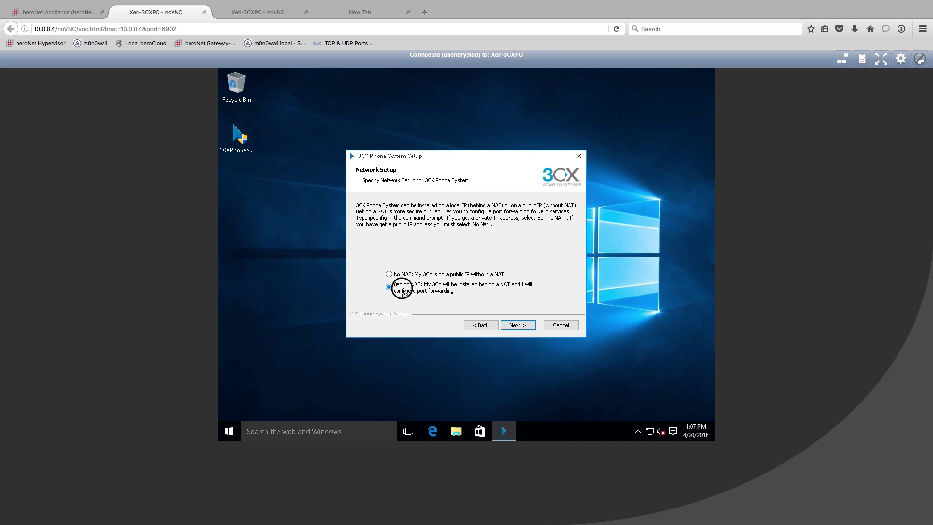
{"action": "left_click", "coordinate": [515, 325]}
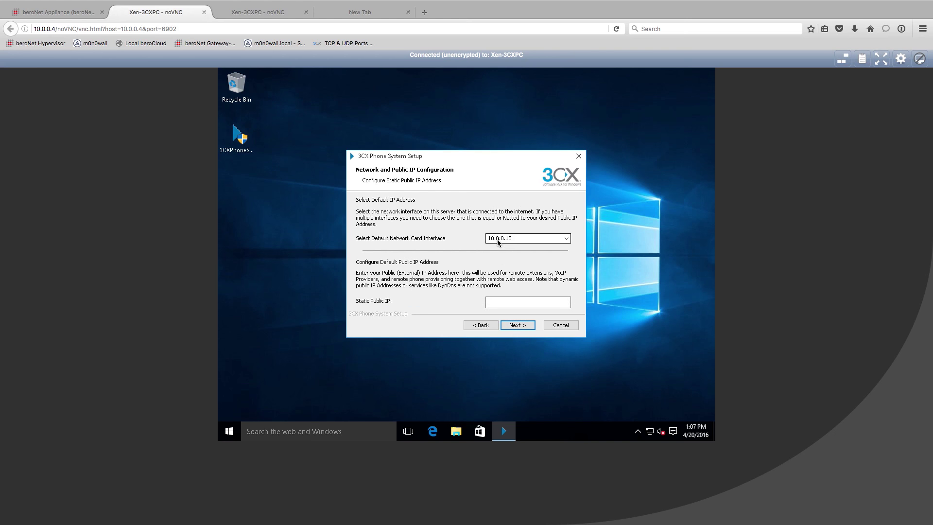
{"action": "left_click", "coordinate": [520, 238]}
{"action": "left_click", "coordinate": [521, 238]}
Enter static public IP 172.20.28.170 and continue to the admin email field.
{"action": "left_click", "coordinate": [517, 306]}
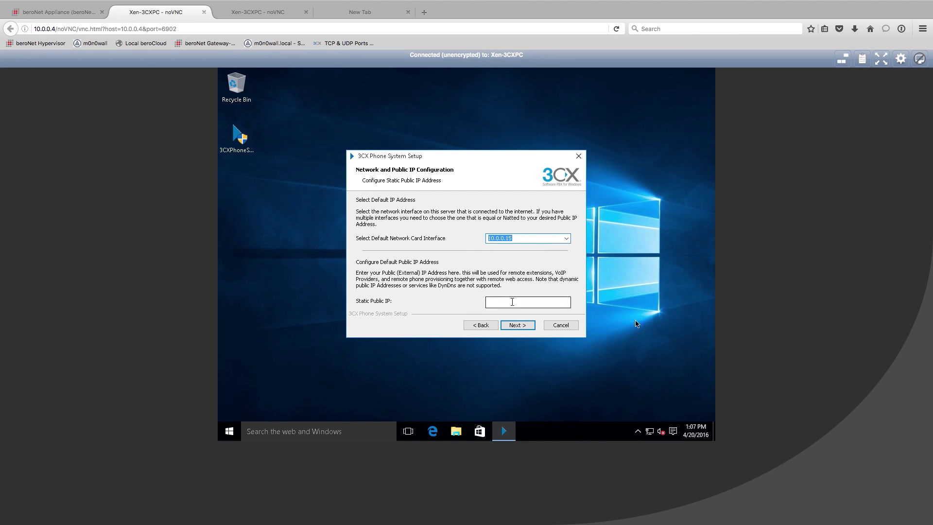
{"action": "type", "text": "17"}
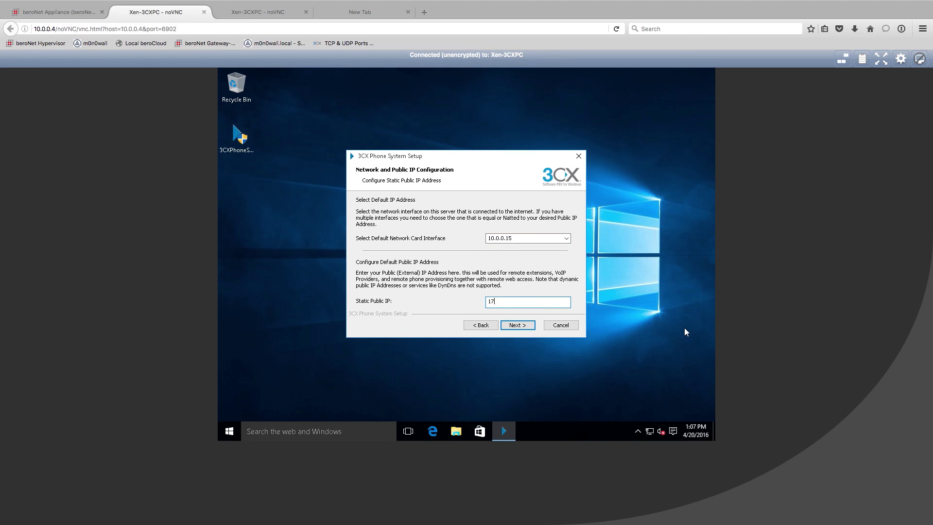
{"action": "type", "text": "2.20.28170"}
{"action": "key", "text": "BackSpace"}
{"action": "key", "text": "BackSpace"}
{"action": "type", "text": "70"}
{"action": "left_click", "coordinate": [523, 329]}
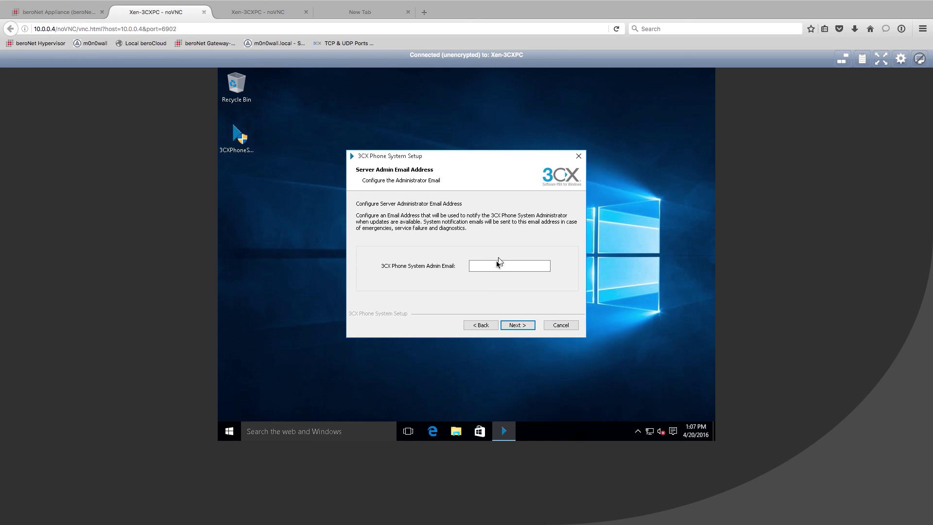
{"action": "left_click", "coordinate": [495, 264]}
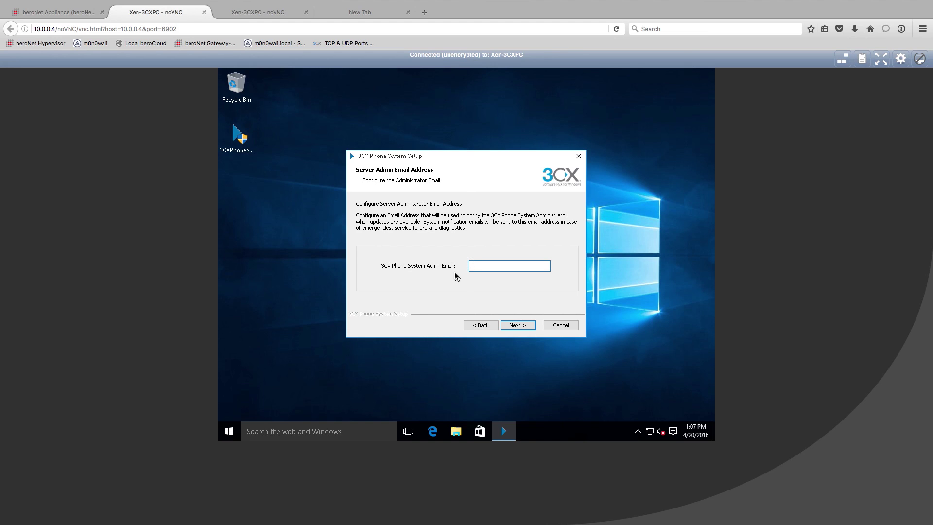
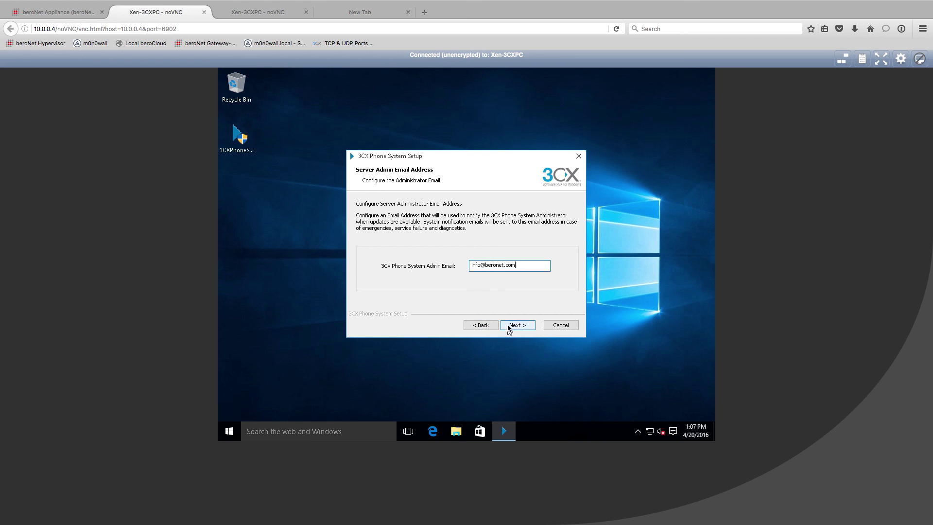
Enter the administrator's e-mail address as the 3CX server admin email.
{"action": "left_click", "coordinate": [509, 326]}
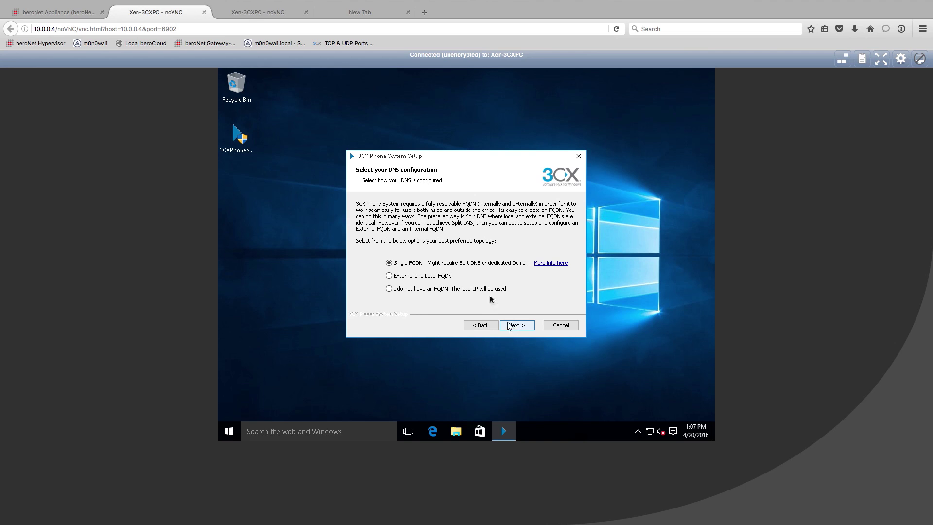
Choose 'I do not have an FQDN. The local IP will be used.' and accept the FQDN Not Available warning.
{"action": "left_click", "coordinate": [411, 223]}
{"action": "left_click", "coordinate": [361, 204]}
{"action": "left_click", "coordinate": [388, 288]}
{"action": "left_click", "coordinate": [517, 325]}
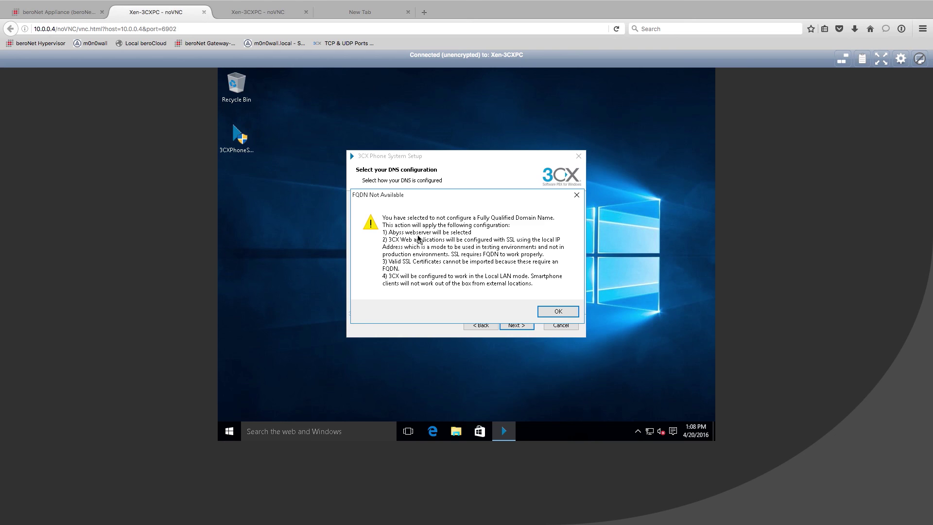
{"action": "left_click", "coordinate": [558, 313]}
{"action": "left_click", "coordinate": [521, 232]}
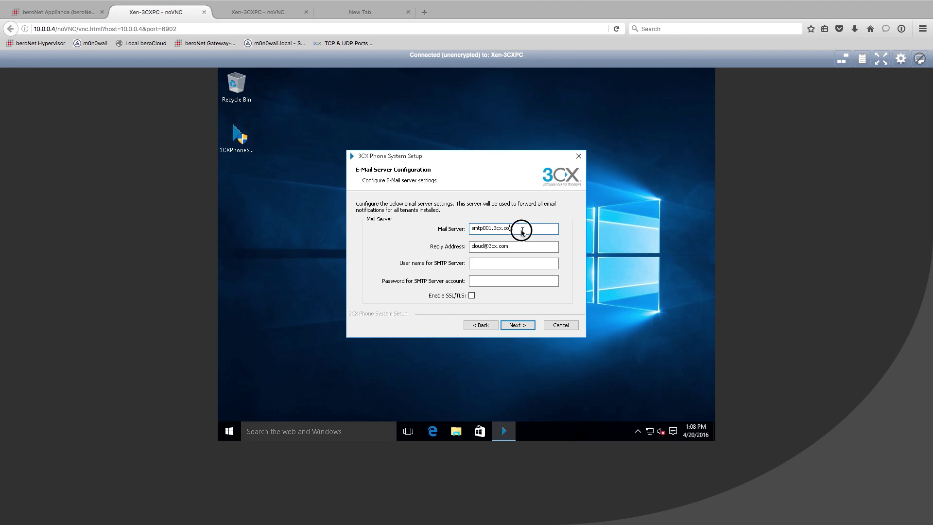
Replace the reply address, set SMTP user name admin with its password, and enable SSL/TLS.
{"action": "double_click", "coordinate": [521, 231]}
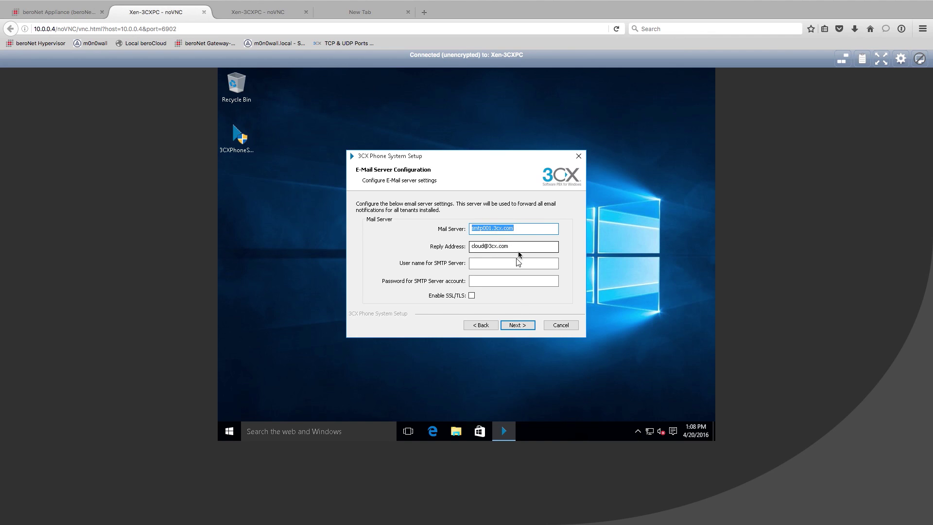
{"action": "double_click", "coordinate": [480, 247]}
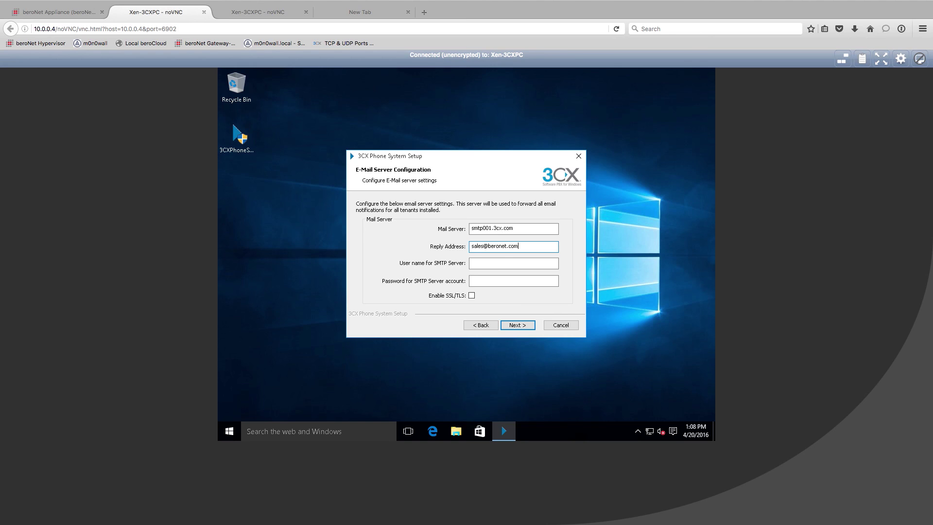
{"action": "left_click", "coordinate": [502, 264]}
{"action": "left_click", "coordinate": [468, 261]}
{"action": "key", "text": "Tab"}
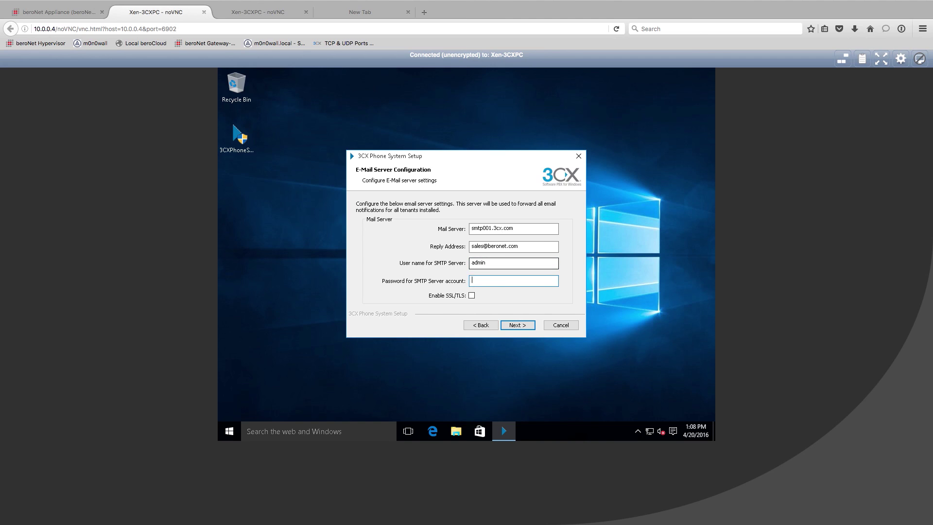
{"action": "key", "text": "Tab"}
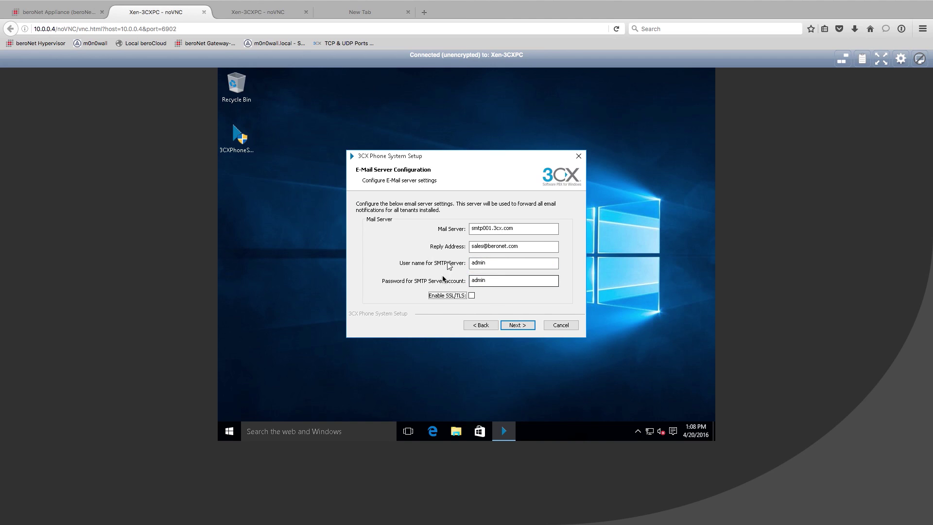
{"action": "left_click", "coordinate": [471, 296]}
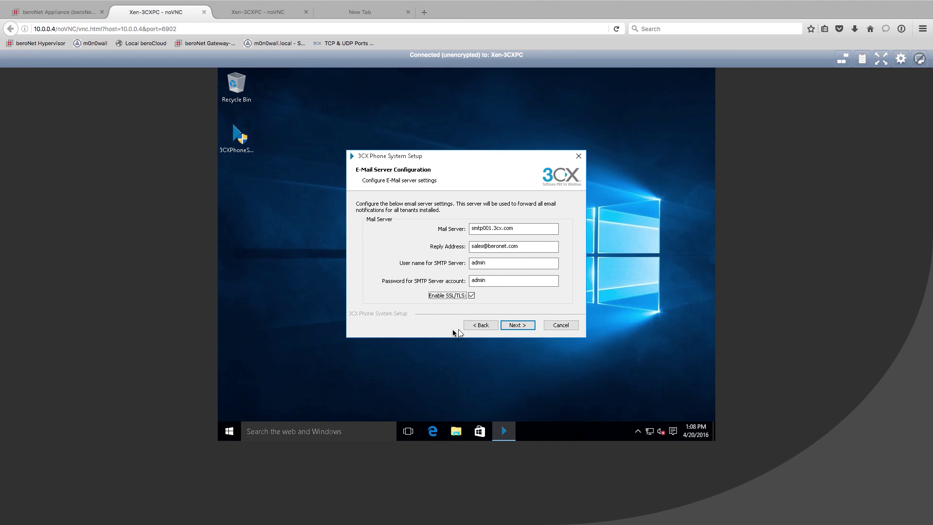
{"action": "left_click", "coordinate": [521, 325]}
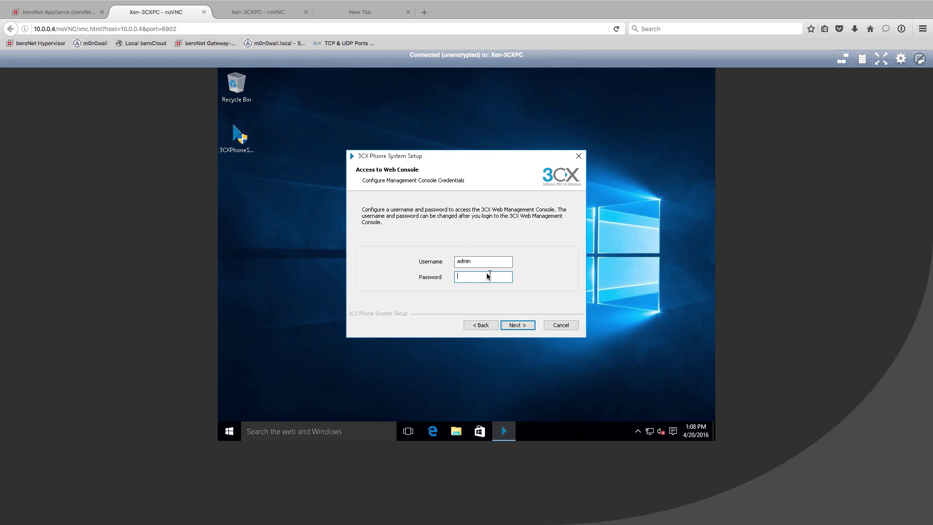
Set the web console username to admin and enter a console password.
{"action": "left_click", "coordinate": [487, 261]}
{"action": "double_click", "coordinate": [478, 262]}
{"action": "left_click", "coordinate": [481, 277]}
{"action": "type", "text": "admin"}
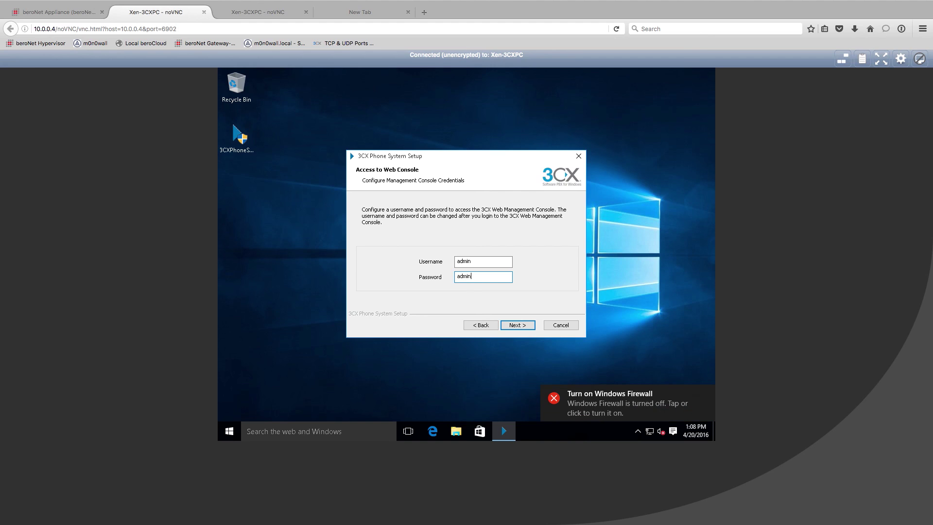
{"action": "left_click", "coordinate": [518, 325]}
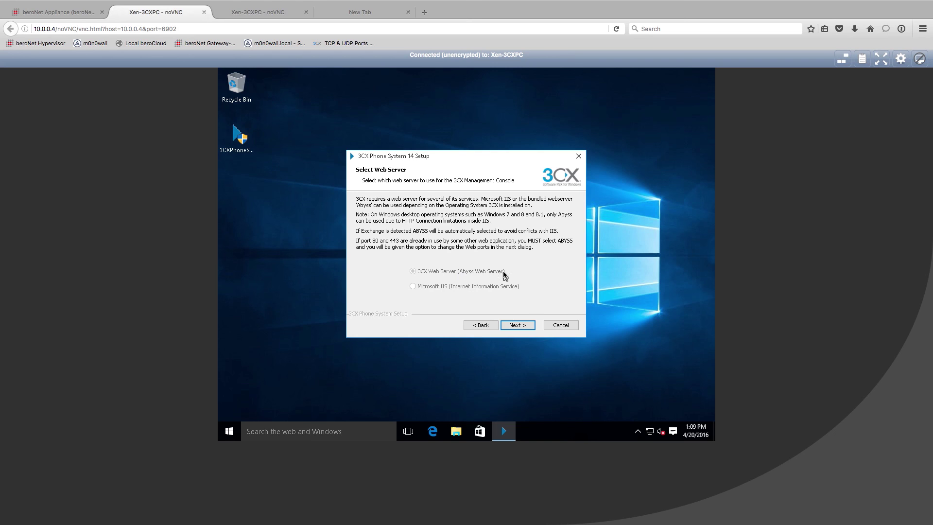
Keep the Abyss web server, default ports 5000/5001, and a self-generated SSL certificate.
{"action": "left_click", "coordinate": [529, 322]}
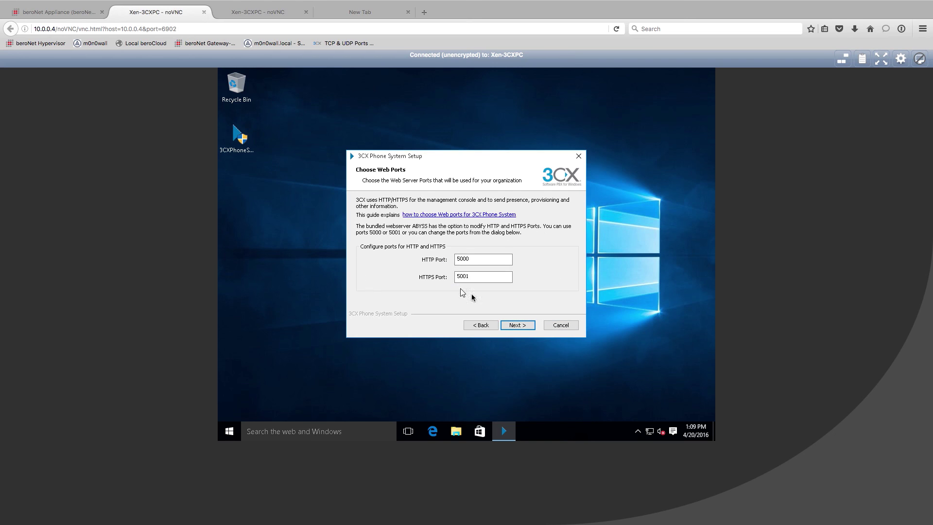
{"action": "left_click", "coordinate": [519, 326]}
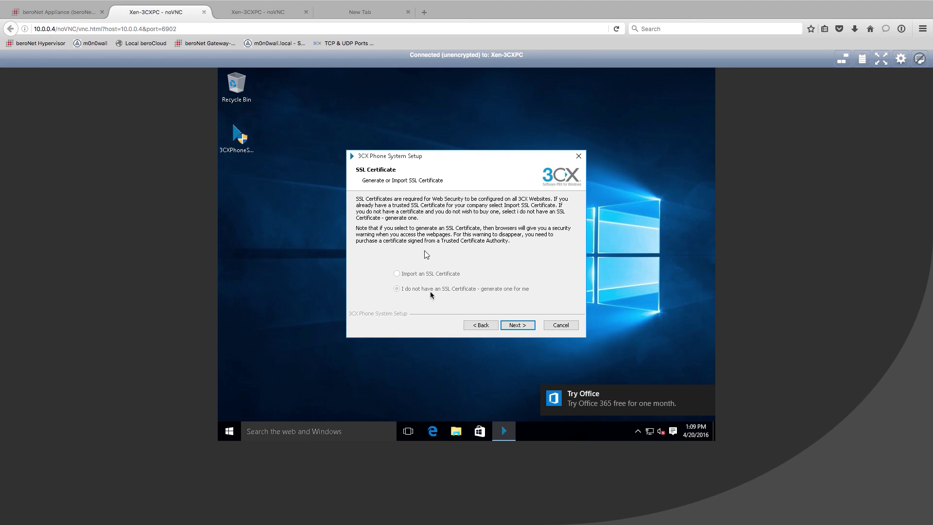
{"action": "left_click", "coordinate": [415, 291]}
{"action": "left_click", "coordinate": [525, 326]}
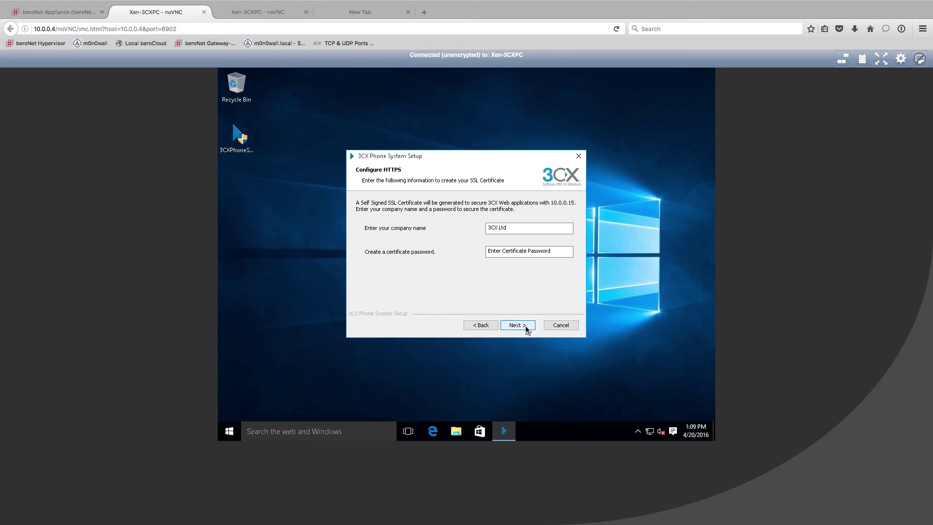
Enter company name 'beroNet GmbH' and a certificate password for the HTTPS certificate.
{"action": "left_click_drag", "start_coordinate": [525, 227], "coordinate": [468, 226]}
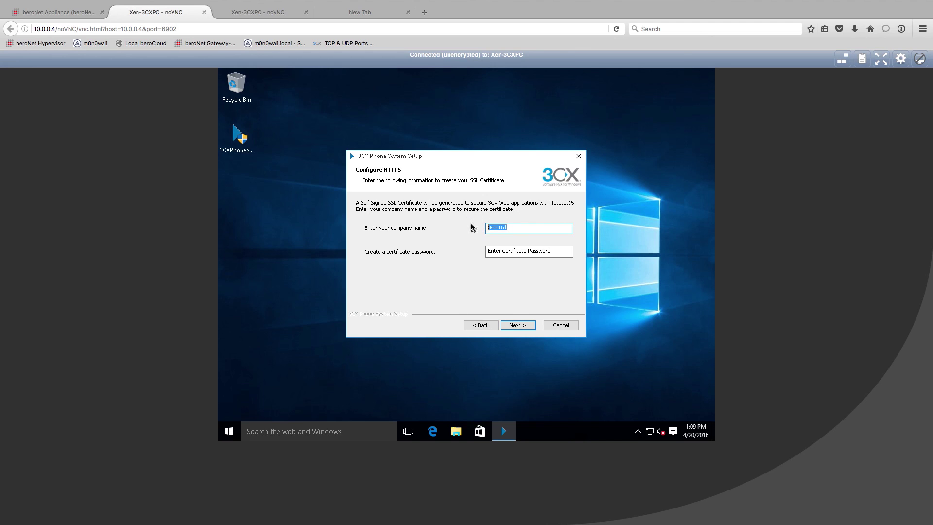
{"action": "key", "text": "Tab"}
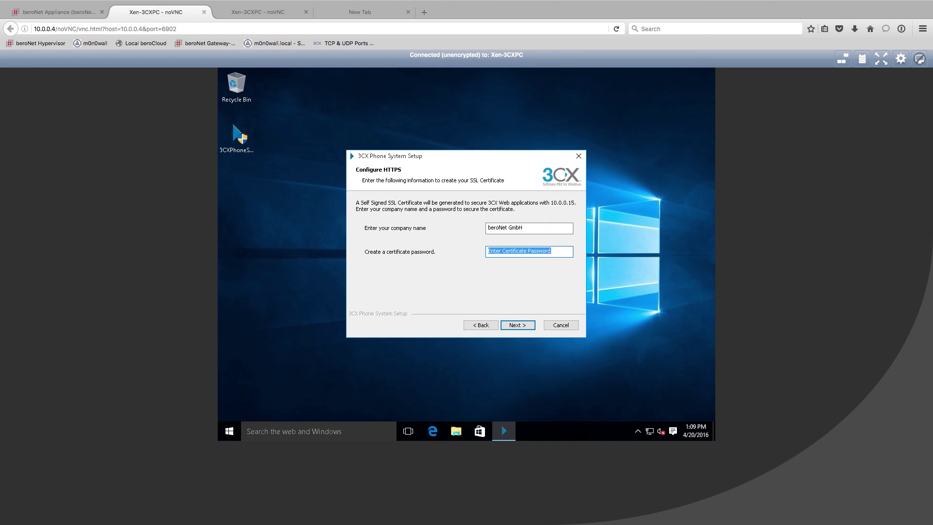
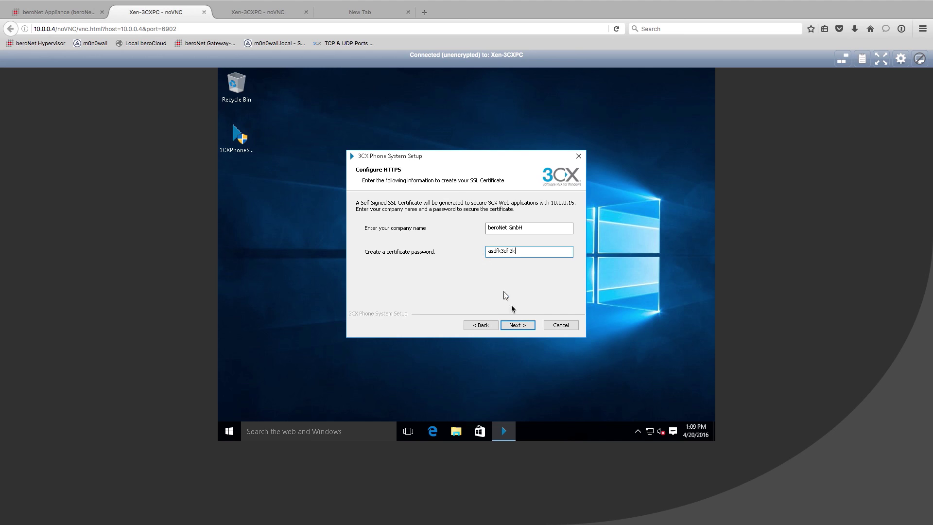
{"action": "left_click", "coordinate": [527, 326]}
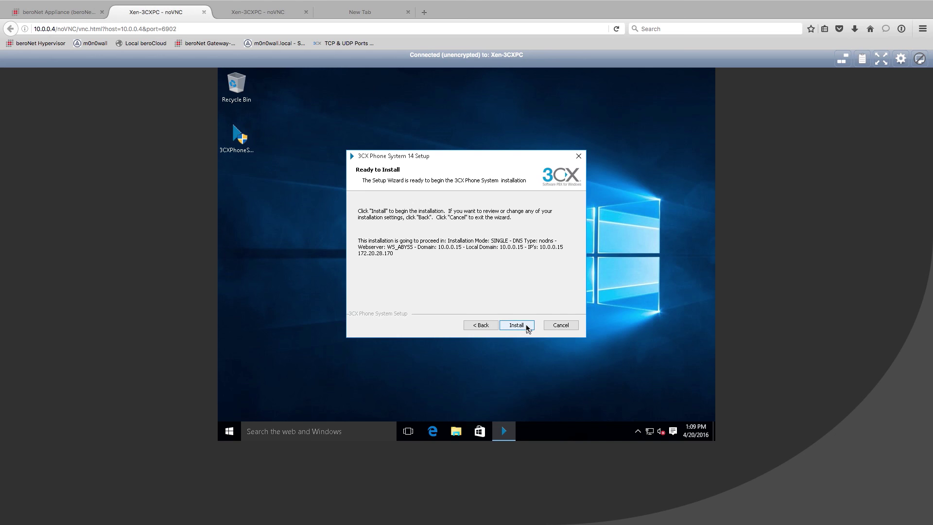
Start installing 3CX Phone System 14 from the Ready to Install page.
{"action": "left_click", "coordinate": [526, 327]}
{"action": "left_click", "coordinate": [526, 326]}
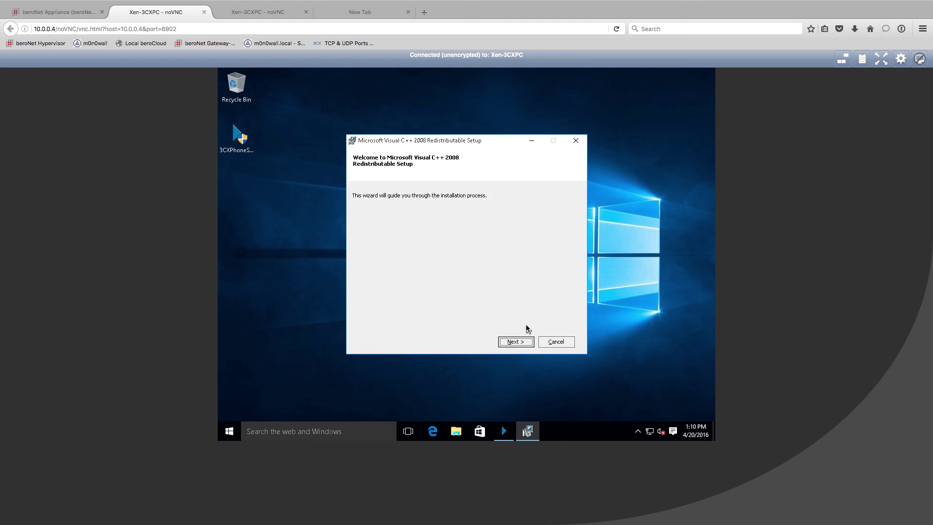
Accept the license and install the Microsoft Visual C++ 2008 Redistributable.
{"action": "left_click", "coordinate": [516, 341]}
{"action": "left_click", "coordinate": [377, 321]}
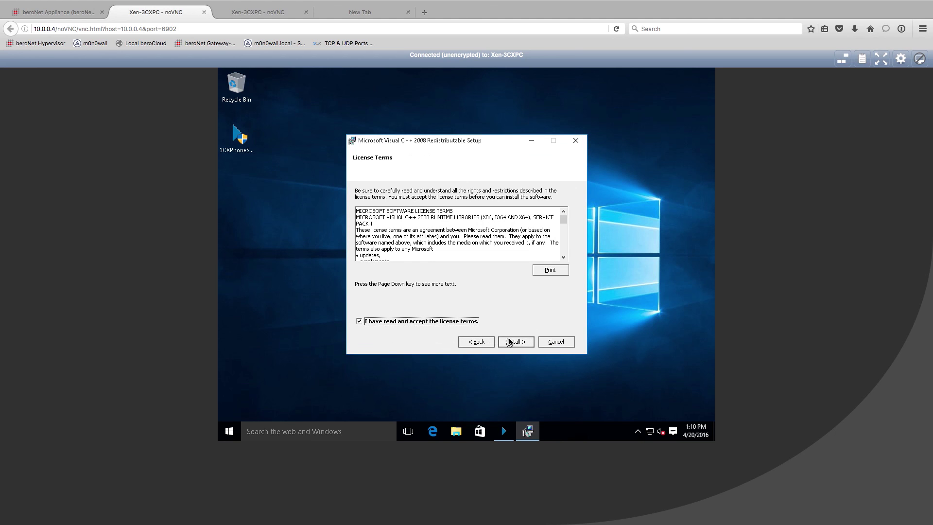
{"action": "left_click", "coordinate": [510, 342]}
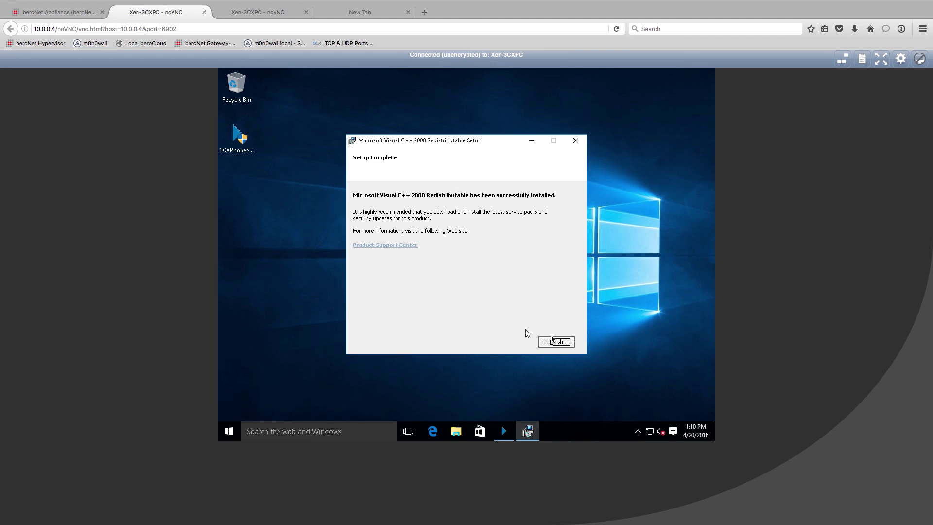
{"action": "left_click", "coordinate": [555, 342]}
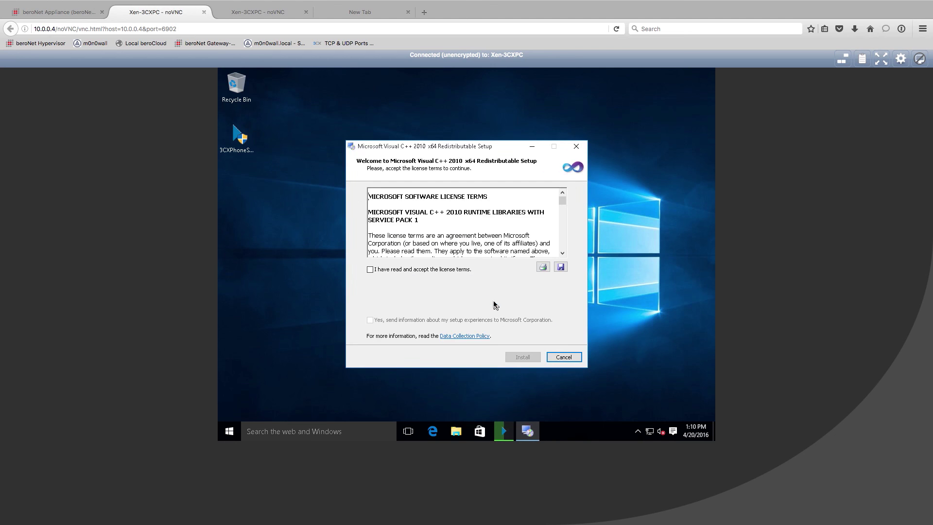
Accept the license and install the Visual C++ 2010 x64 Redistributable.
{"action": "left_click", "coordinate": [412, 268]}
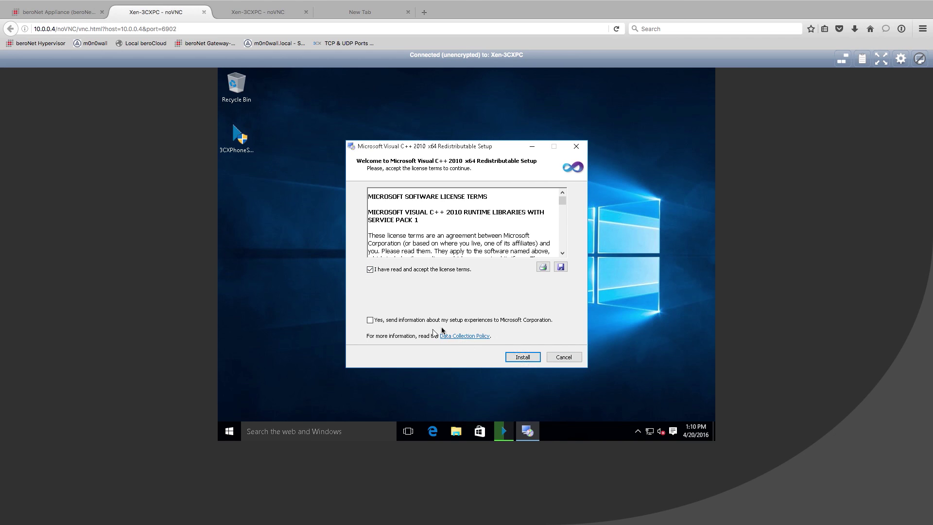
{"action": "left_click", "coordinate": [523, 357]}
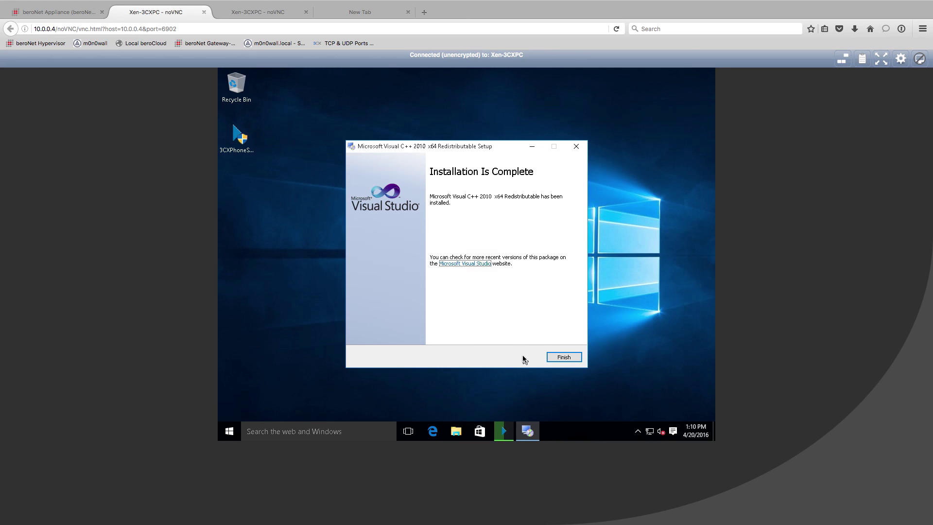
{"action": "left_click", "coordinate": [550, 357]}
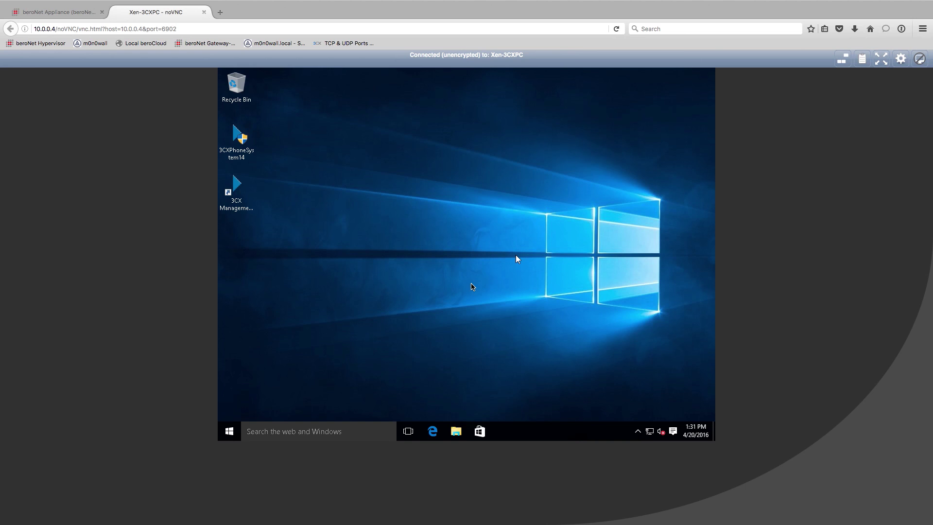
Load 10.0.0.15:5000/management in a new Firefox tab.
{"action": "left_click", "coordinate": [236, 185]}
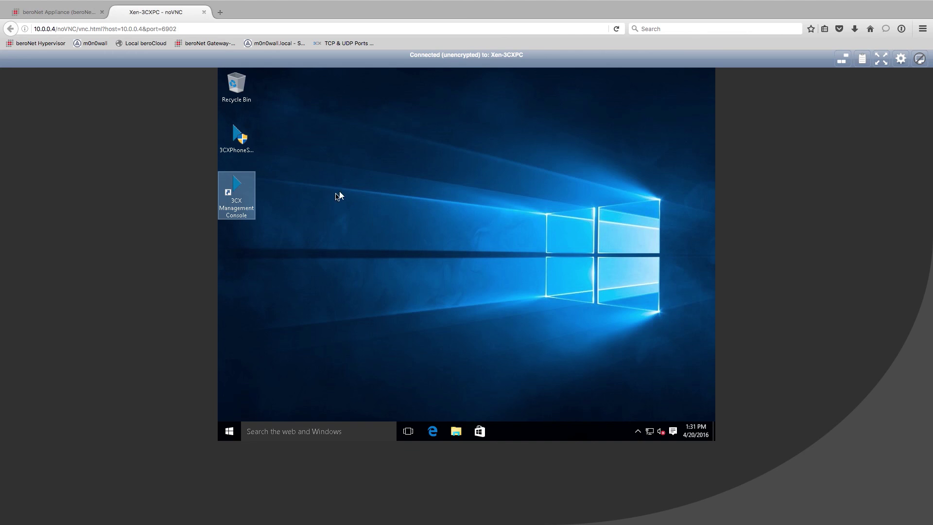
{"action": "left_click", "coordinate": [221, 14]}
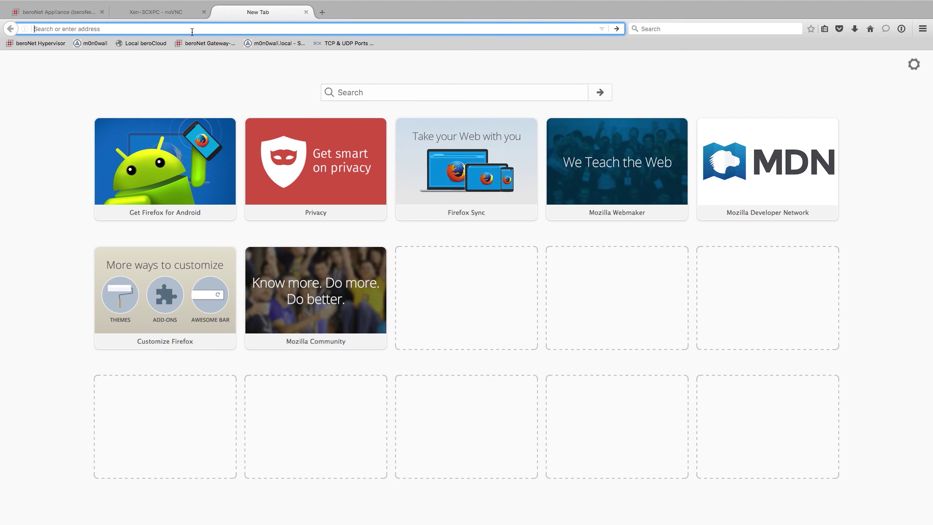
{"action": "type", "text": "10.0."}
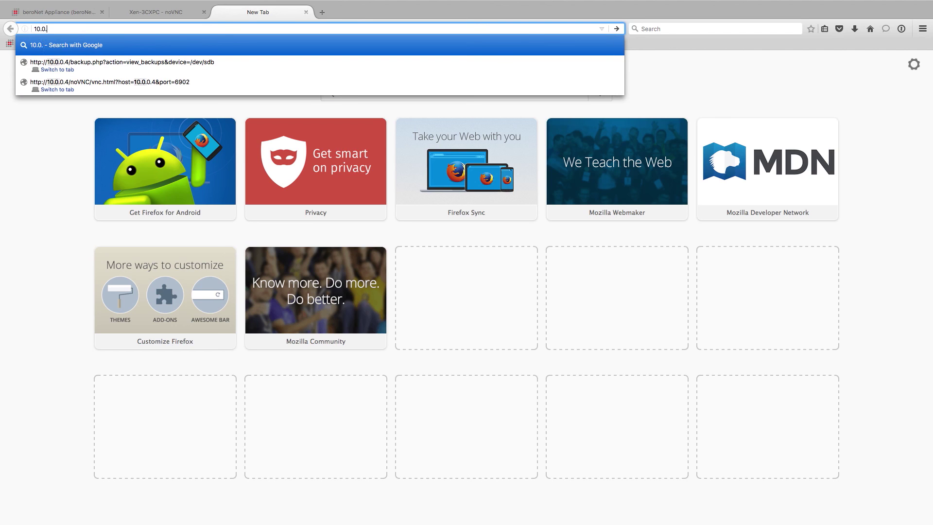
{"action": "type", "text": "0.15"}
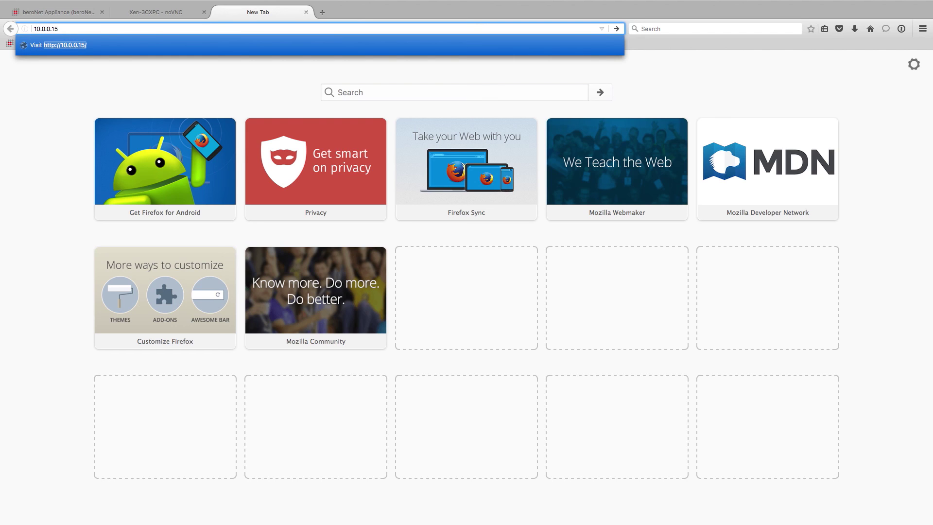
{"action": "type", "text": ":5000/management/"}
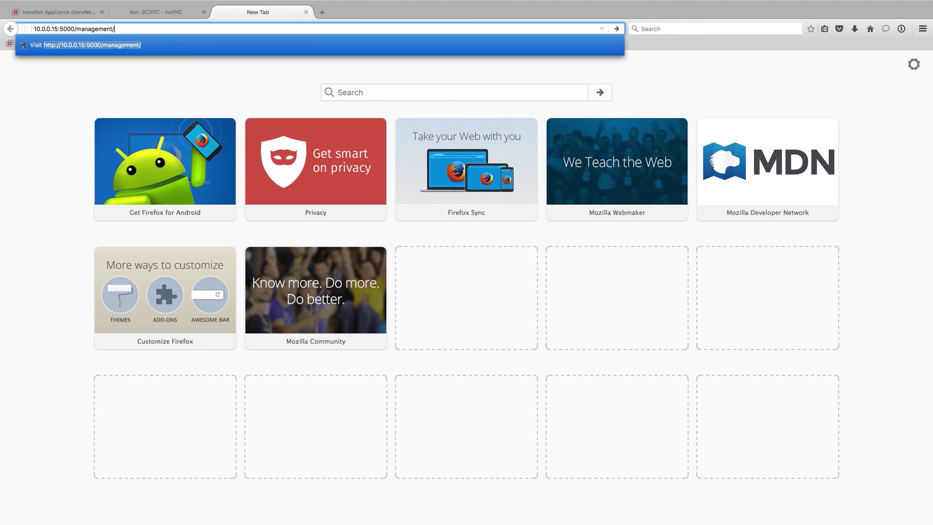
{"action": "key", "text": "Return"}
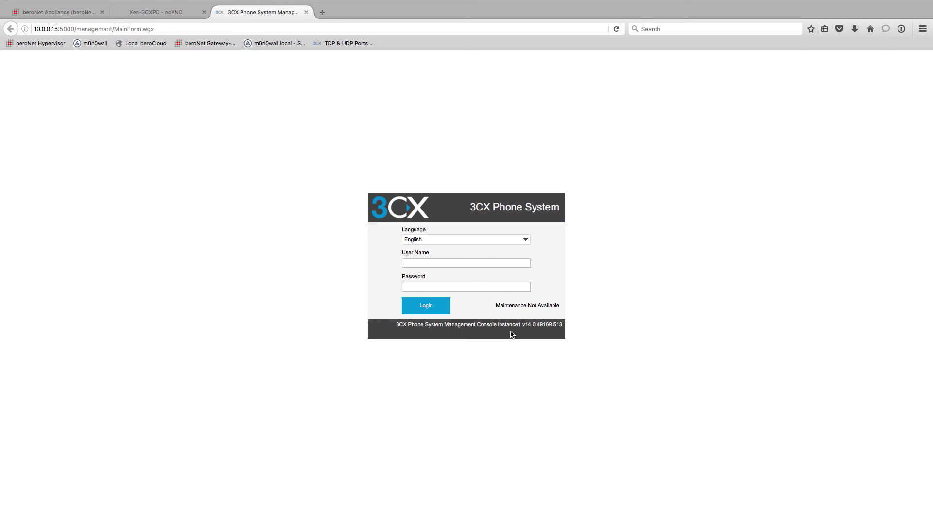
Log in to the 3CX Management Console as admin with the account password.
{"action": "left_click", "coordinate": [489, 266]}
{"action": "type", "text": "admin"}
{"action": "key", "text": "Tab"}
{"action": "type", "text": "*****"}
{"action": "key", "text": "Return"}
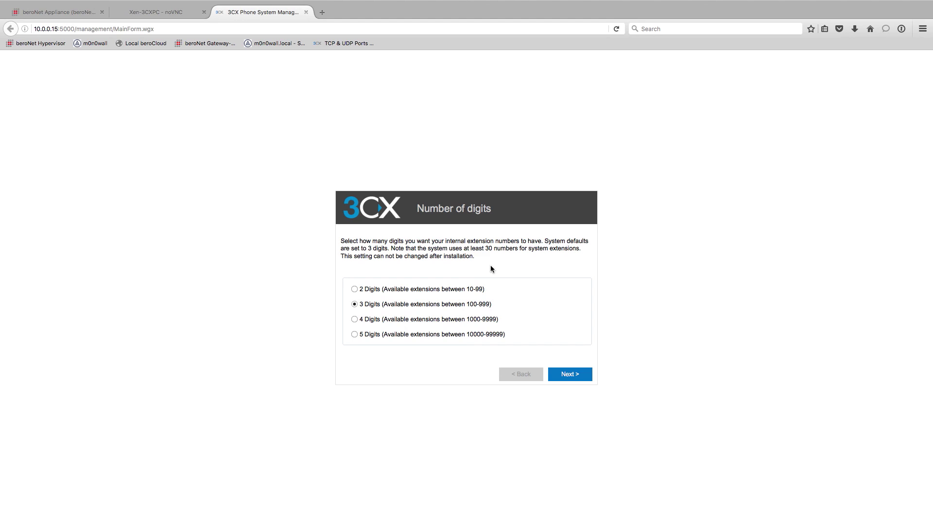
Keep 3-digit extension numbers (100-999) and continue.
{"action": "left_click", "coordinate": [354, 289]}
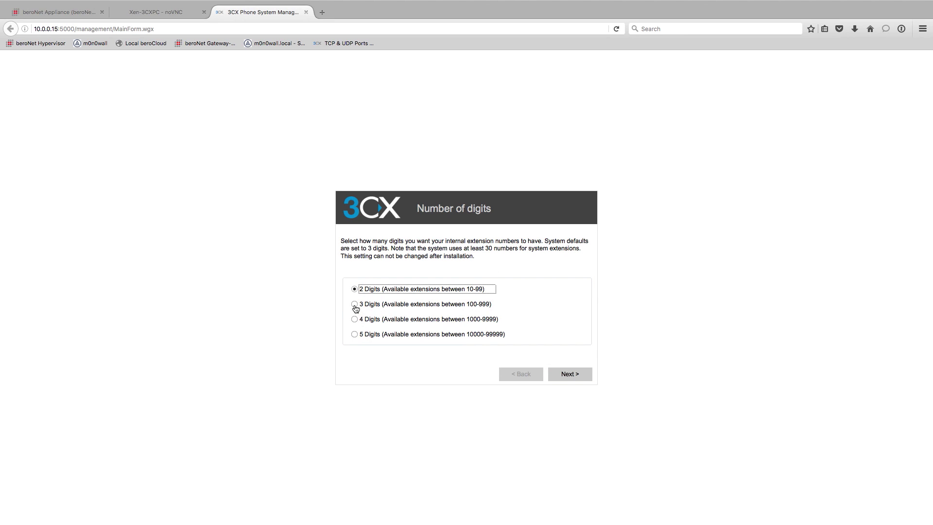
{"action": "left_click", "coordinate": [354, 304]}
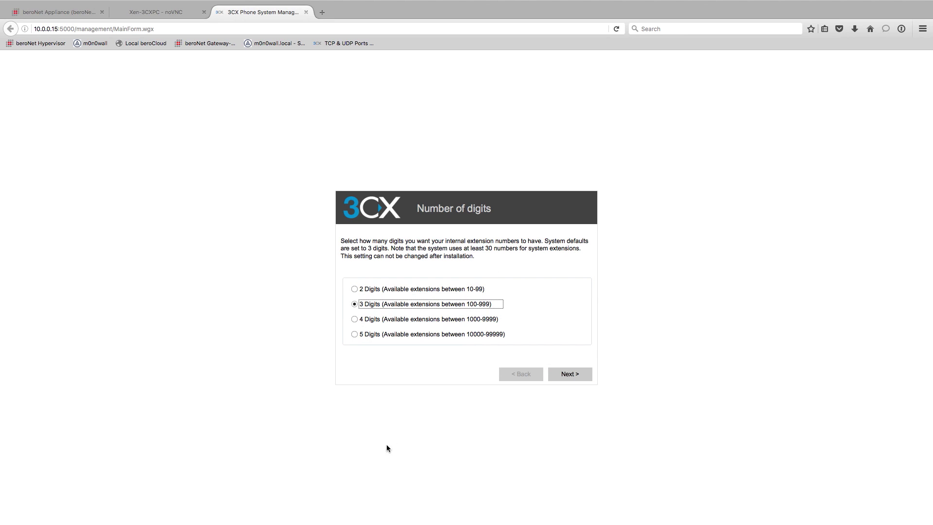
{"action": "left_click", "coordinate": [570, 375]}
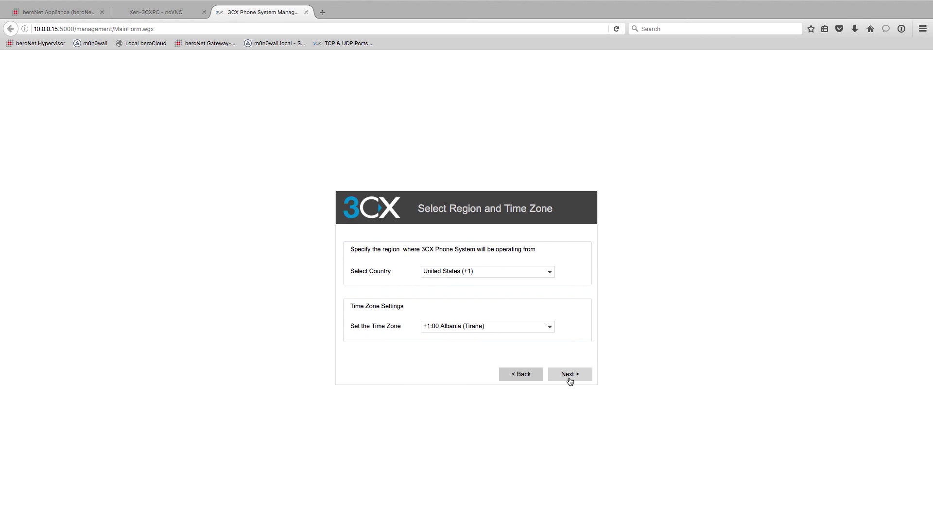
Set the country to Germany (+49).
{"action": "left_click", "coordinate": [454, 275]}
{"action": "left_click", "coordinate": [537, 271]}
{"action": "left_click", "coordinate": [494, 326]}
{"action": "left_click", "coordinate": [625, 316]}
{"action": "left_click", "coordinate": [481, 271]}
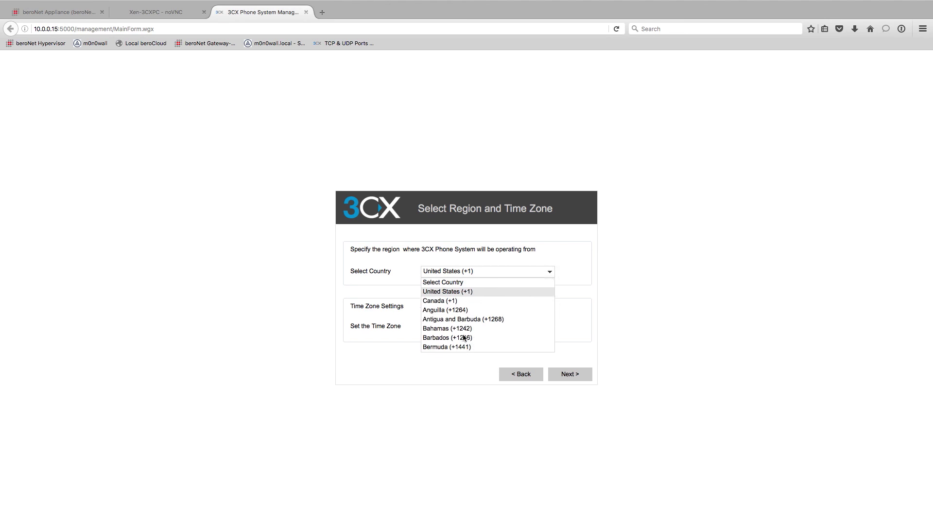
{"action": "scroll", "coordinate": [464, 337], "scroll_direction": "down", "scroll_amount": 6}
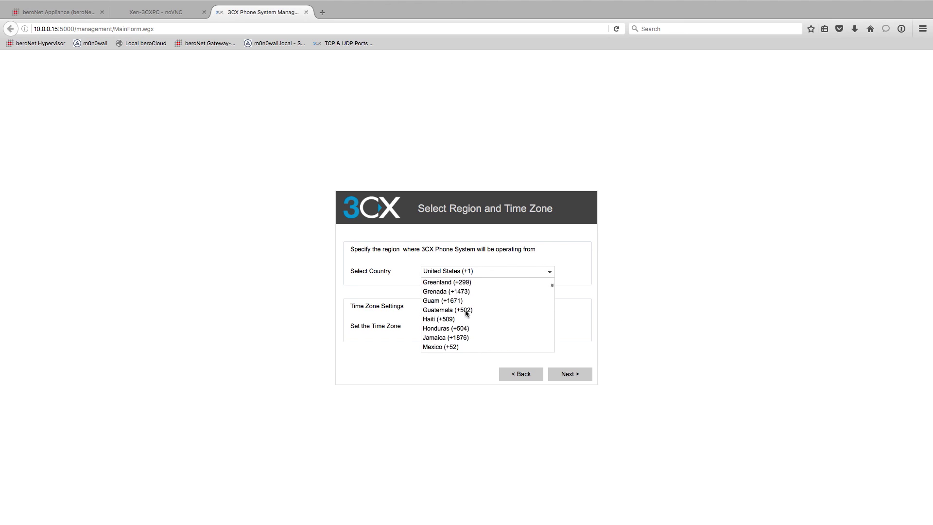
{"action": "scroll", "coordinate": [465, 310], "scroll_direction": "down", "scroll_amount": 5}
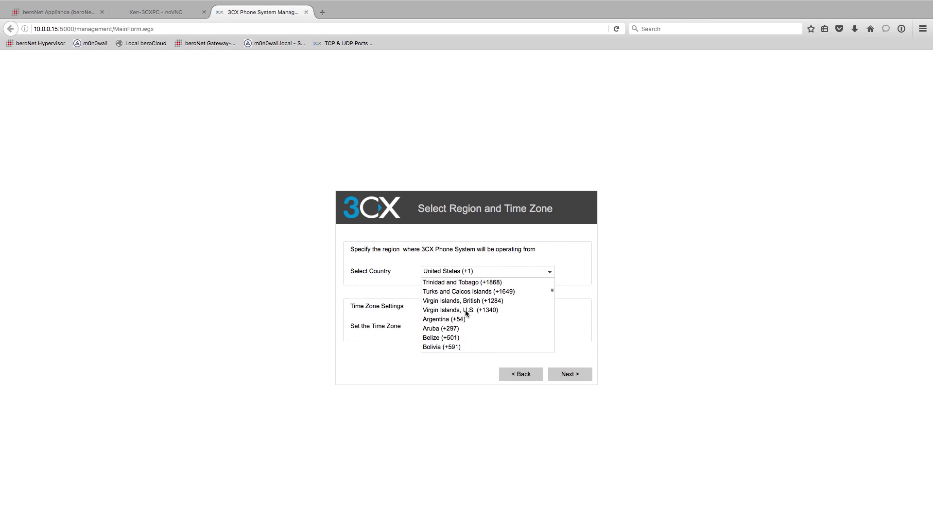
{"action": "scroll", "coordinate": [465, 311], "scroll_direction": "down", "scroll_amount": 4}
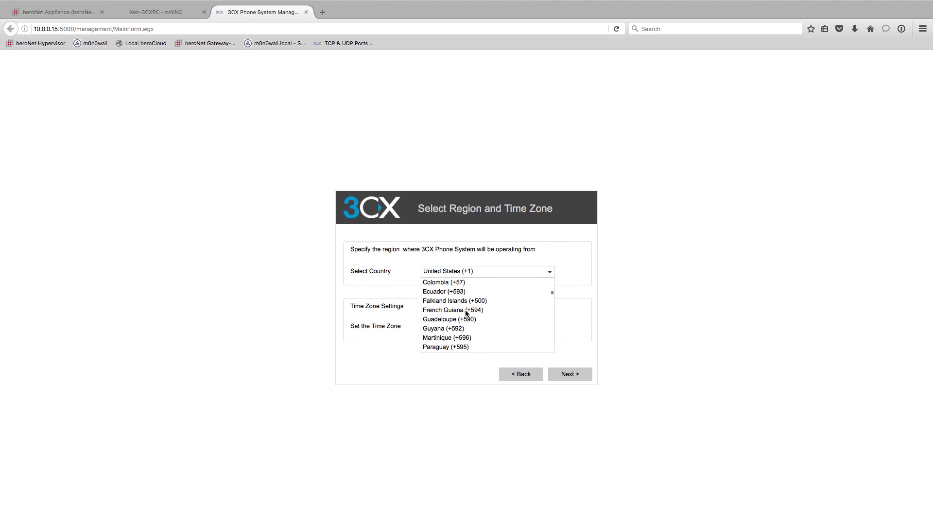
{"action": "scroll", "coordinate": [464, 312], "scroll_direction": "down", "scroll_amount": 5}
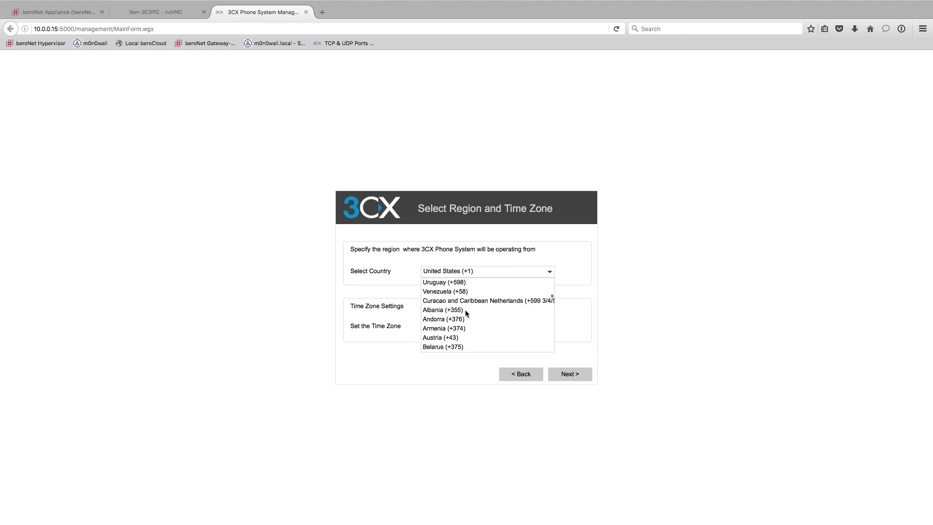
{"action": "type", "text": "germany"}
{"action": "key", "text": "Return"}
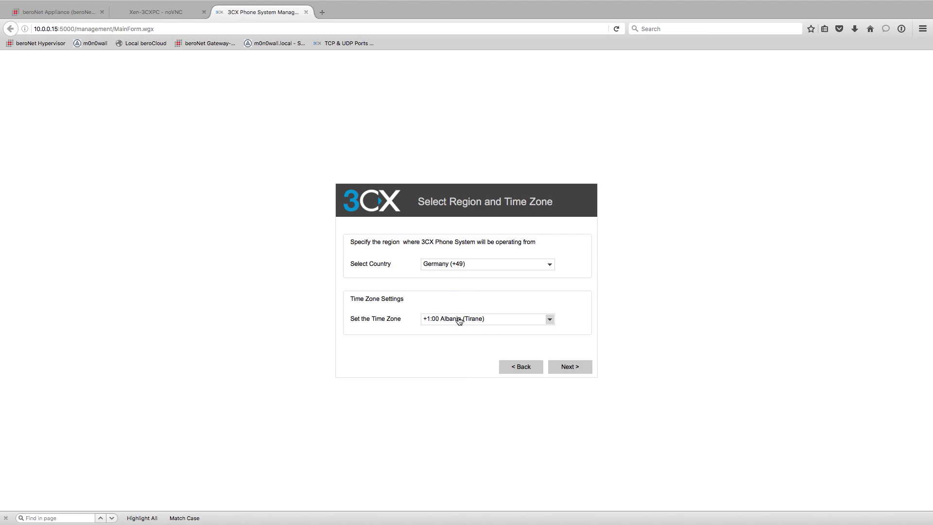
Choose +1:00 Germany (Berlin) as the time zone and proceed.
{"action": "left_click", "coordinate": [459, 320]}
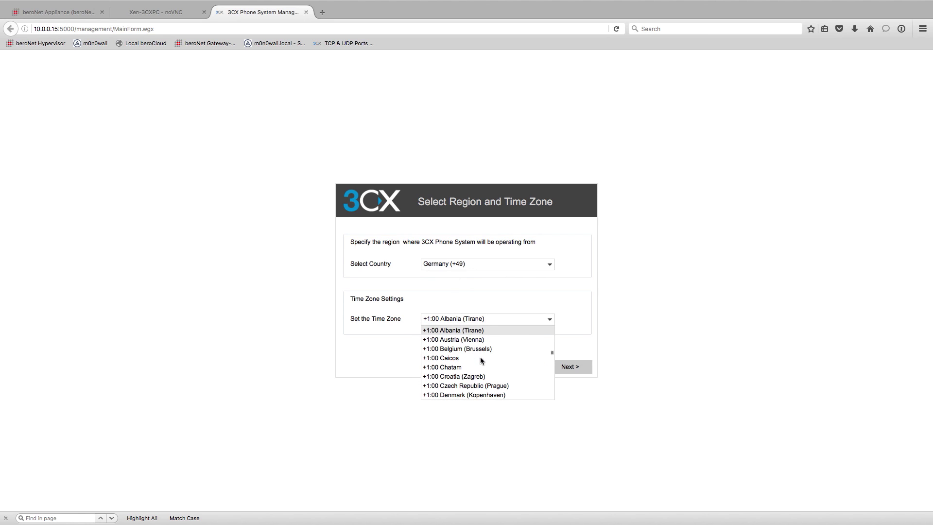
{"action": "scroll", "coordinate": [480, 356], "scroll_direction": "up", "scroll_amount": 1}
{"action": "scroll", "coordinate": [481, 359], "scroll_direction": "up", "scroll_amount": 1}
{"action": "scroll", "coordinate": [481, 360], "scroll_direction": "down", "scroll_amount": 1}
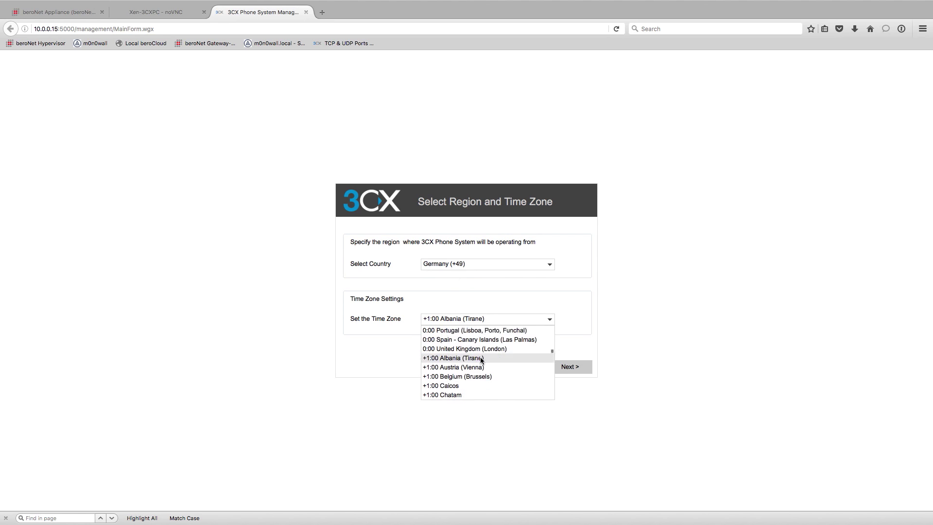
{"action": "scroll", "coordinate": [481, 360], "scroll_direction": "up", "scroll_amount": 1}
{"action": "scroll", "coordinate": [481, 359], "scroll_direction": "down", "scroll_amount": 4}
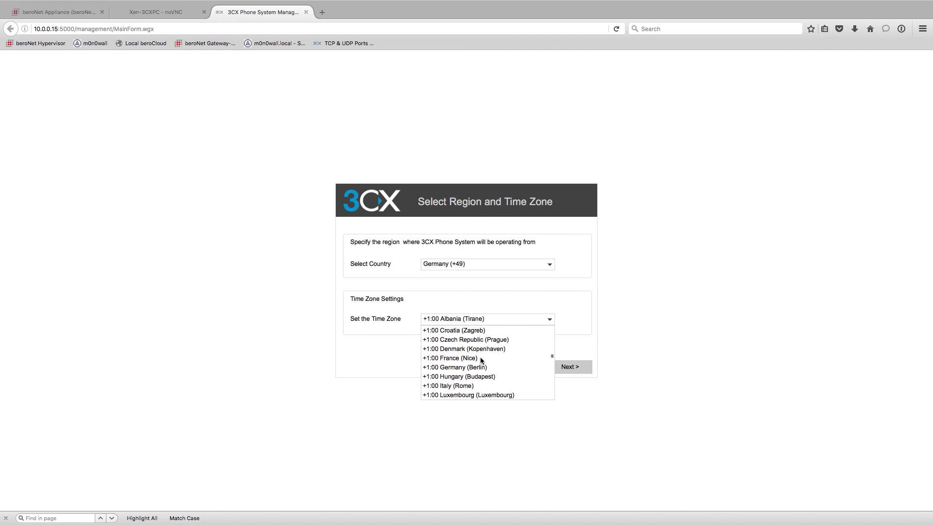
{"action": "left_click", "coordinate": [481, 367]}
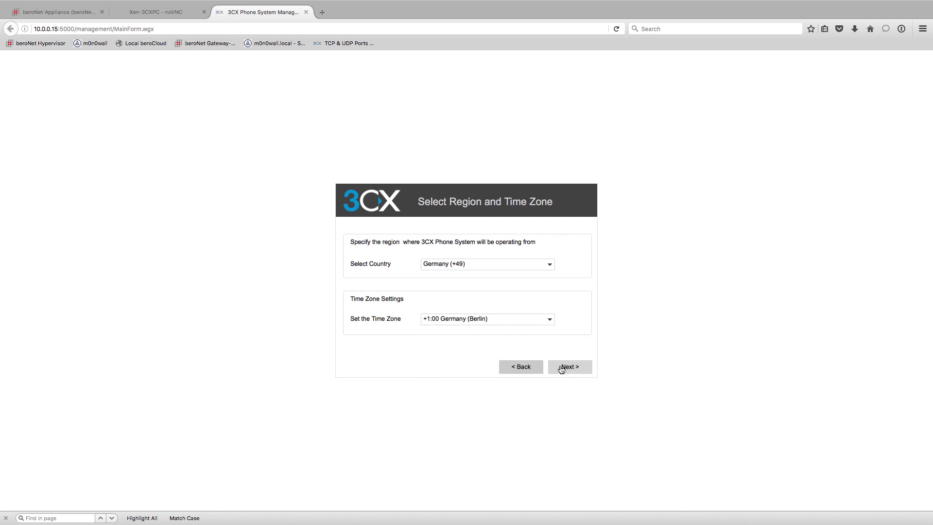
{"action": "left_click", "coordinate": [562, 368]}
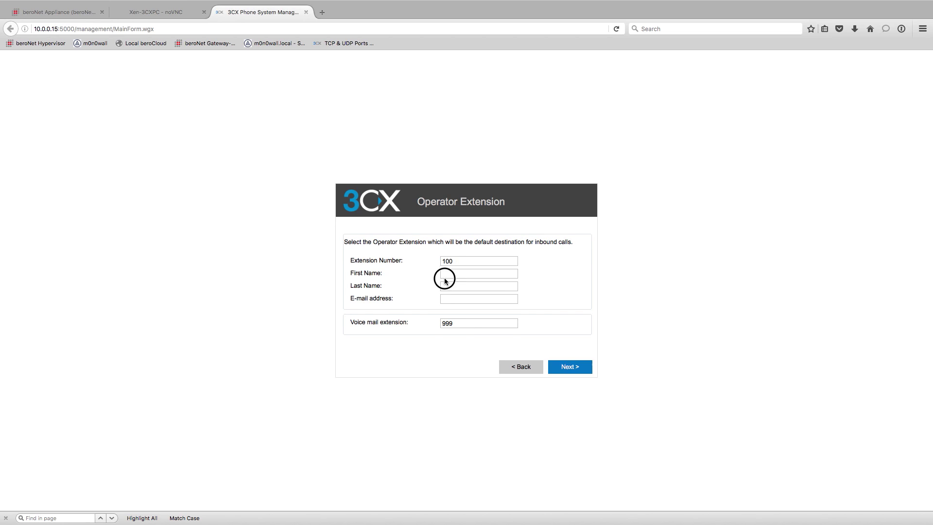
Name operator extension 100 'Main Line', add the operator's e-mail address, and continue.
{"action": "left_click", "coordinate": [445, 277]}
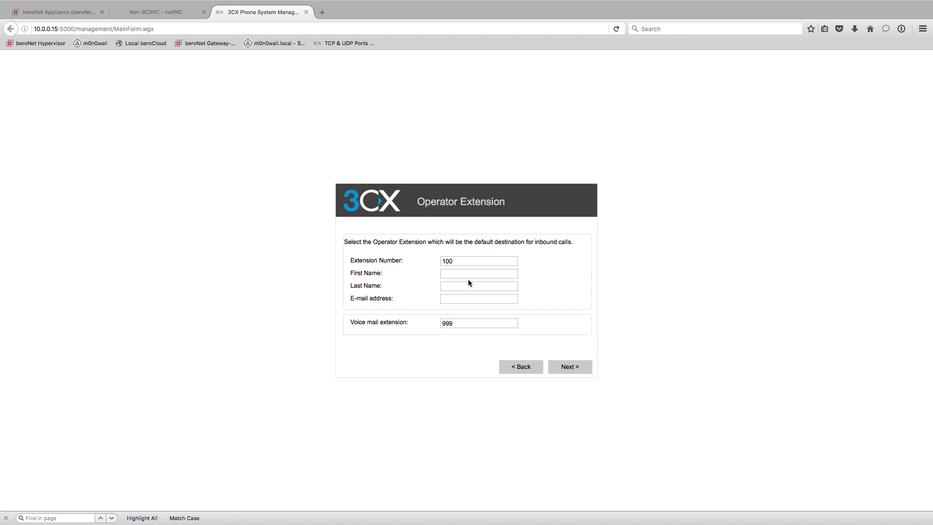
{"action": "type", "text": "Main"}
{"action": "key", "text": "Tab"}
{"action": "type", "text": "Line"}
{"action": "left_click", "coordinate": [561, 367]}
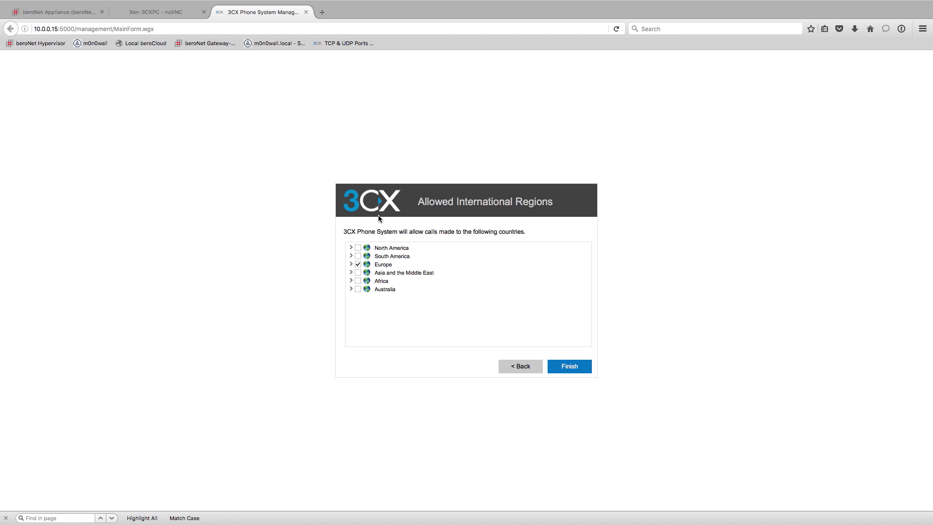
Allow calls to North America, South America, Asia and the Middle East, Africa and Australia.
{"action": "left_click", "coordinate": [351, 264]}
{"action": "scroll", "coordinate": [396, 305], "scroll_direction": "down", "scroll_amount": 15}
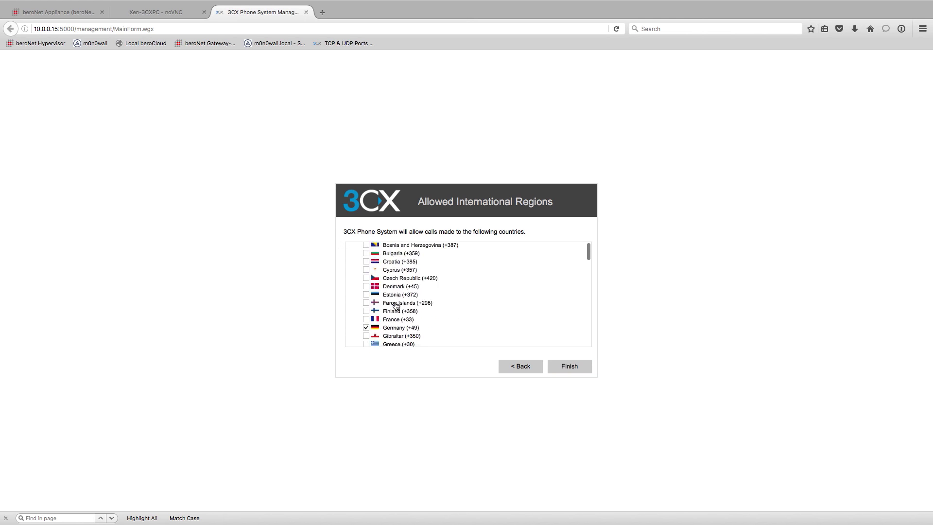
{"action": "scroll", "coordinate": [396, 305], "scroll_direction": "up", "scroll_amount": 12}
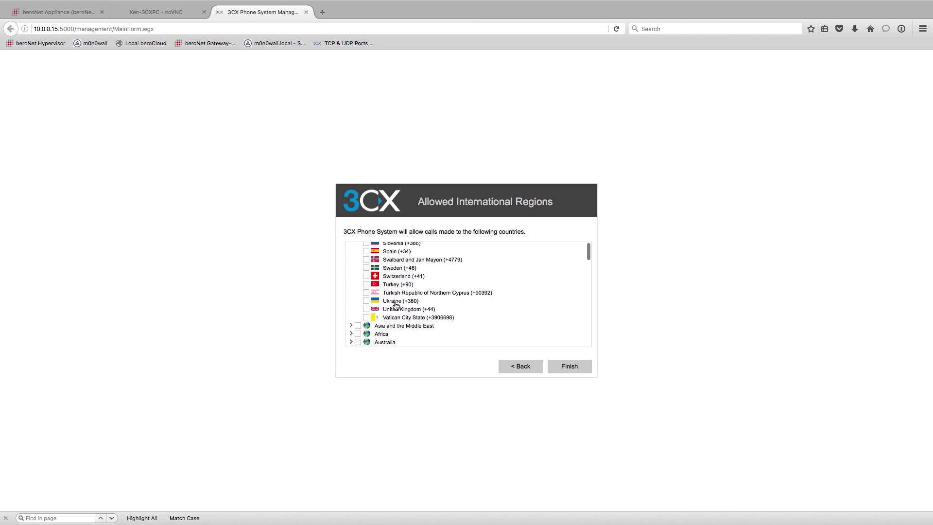
{"action": "scroll", "coordinate": [396, 305], "scroll_direction": "up", "scroll_amount": 4}
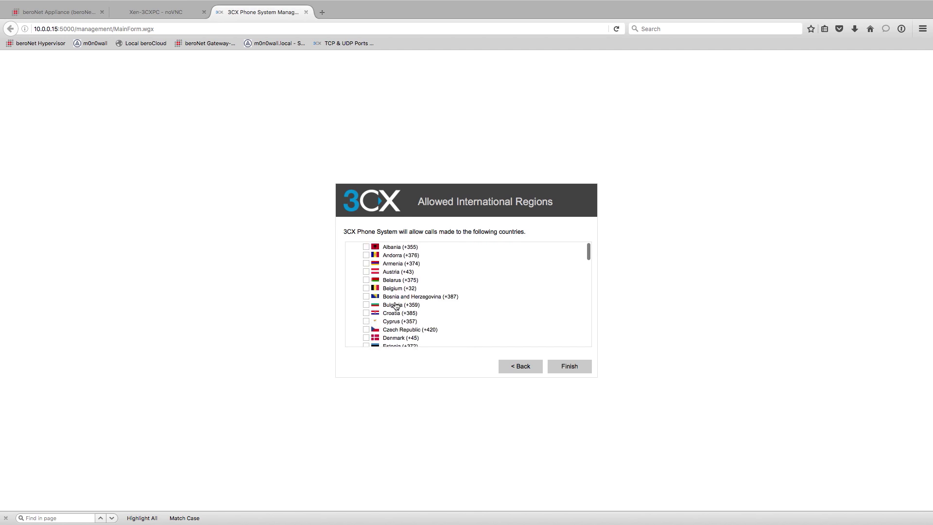
{"action": "left_click", "coordinate": [352, 265]}
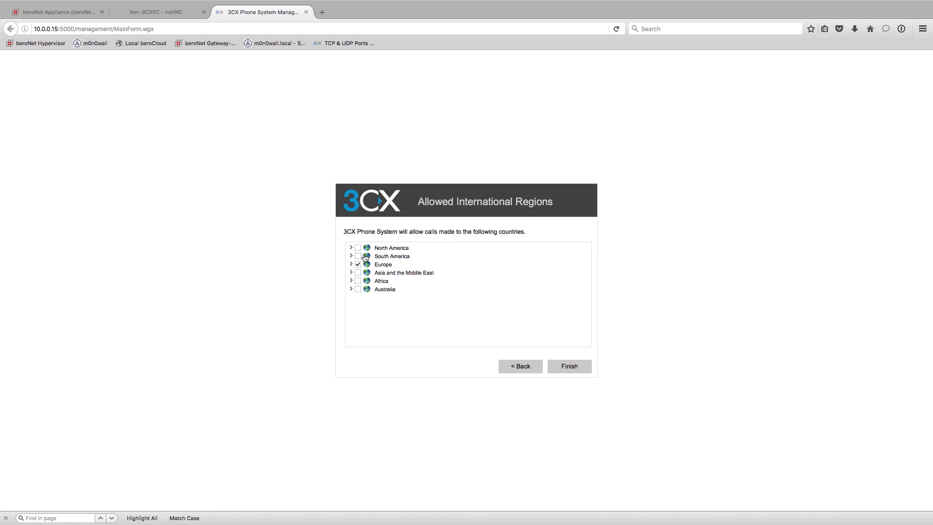
{"action": "left_click", "coordinate": [358, 248]}
{"action": "left_click", "coordinate": [358, 256]}
{"action": "left_click", "coordinate": [358, 272]}
{"action": "left_click", "coordinate": [357, 281]}
{"action": "left_click", "coordinate": [357, 289]}
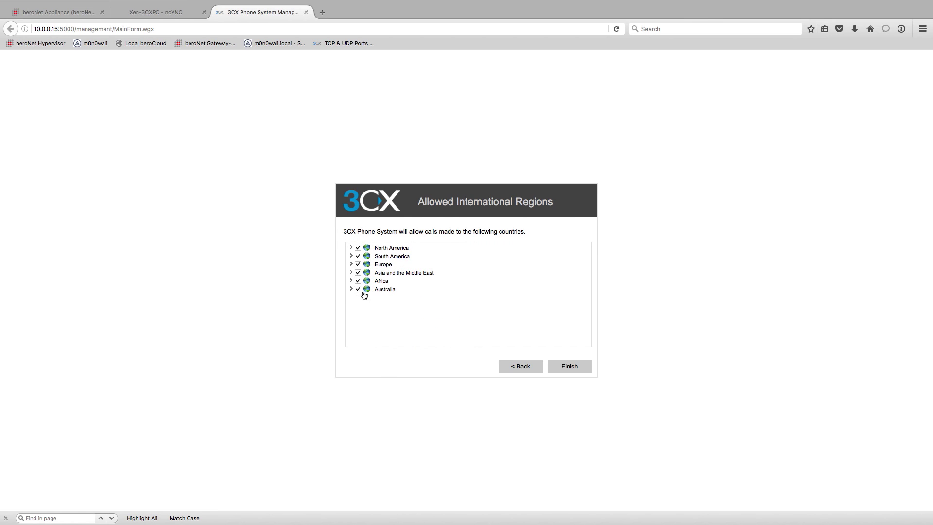
Review each region's countries, allow every European country, and finish the setup wizard.
{"action": "left_click", "coordinate": [351, 248]}
{"action": "scroll", "coordinate": [372, 281], "scroll_direction": "down", "scroll_amount": 1}
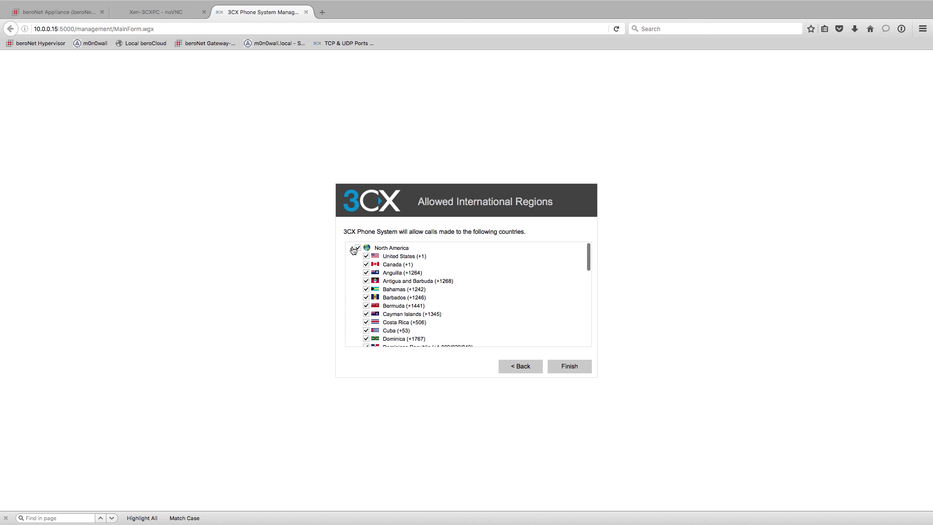
{"action": "left_click", "coordinate": [350, 248]}
{"action": "left_click", "coordinate": [350, 267]}
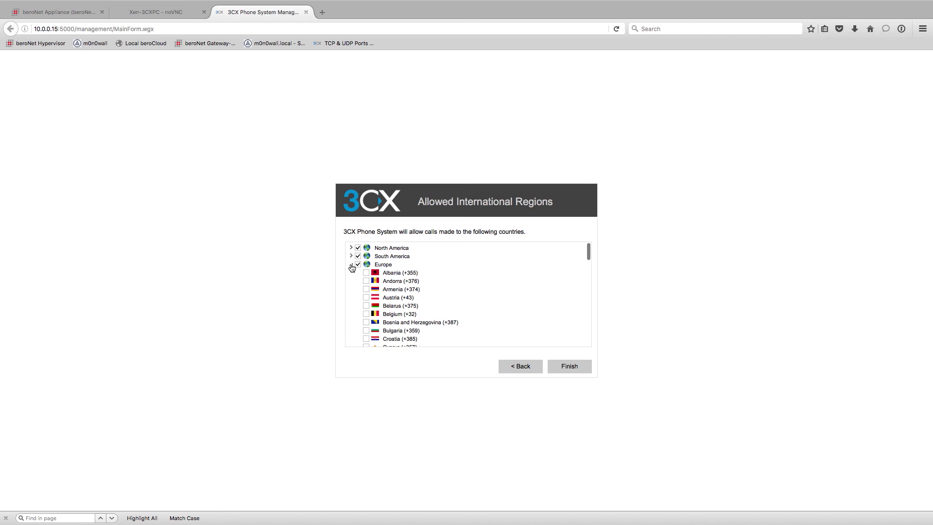
{"action": "left_click", "coordinate": [358, 265]}
{"action": "left_click", "coordinate": [358, 265]}
{"action": "left_click", "coordinate": [351, 264]}
{"action": "left_click", "coordinate": [351, 256]}
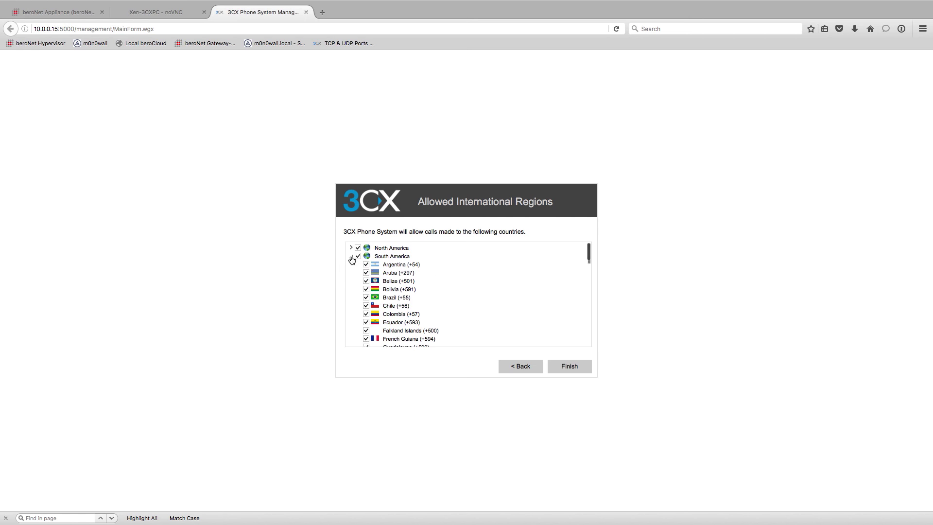
{"action": "left_click", "coordinate": [350, 258]}
{"action": "scroll", "coordinate": [350, 265], "scroll_direction": "down", "scroll_amount": 1}
{"action": "left_click", "coordinate": [351, 268]}
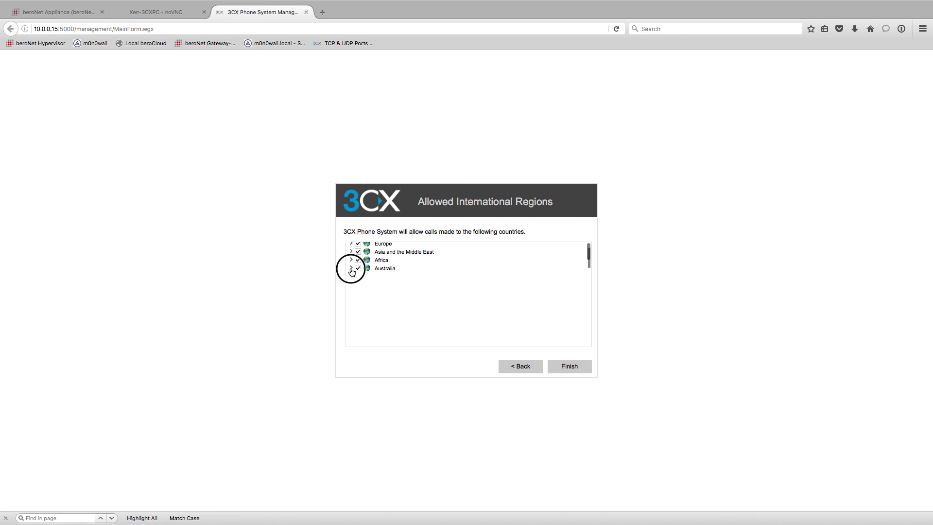
{"action": "left_click", "coordinate": [351, 268]}
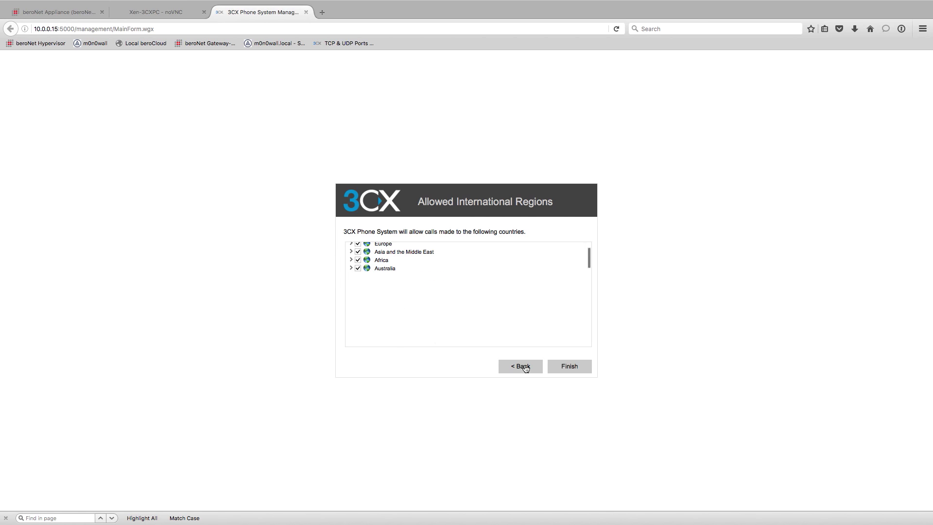
{"action": "left_click", "coordinate": [574, 371]}
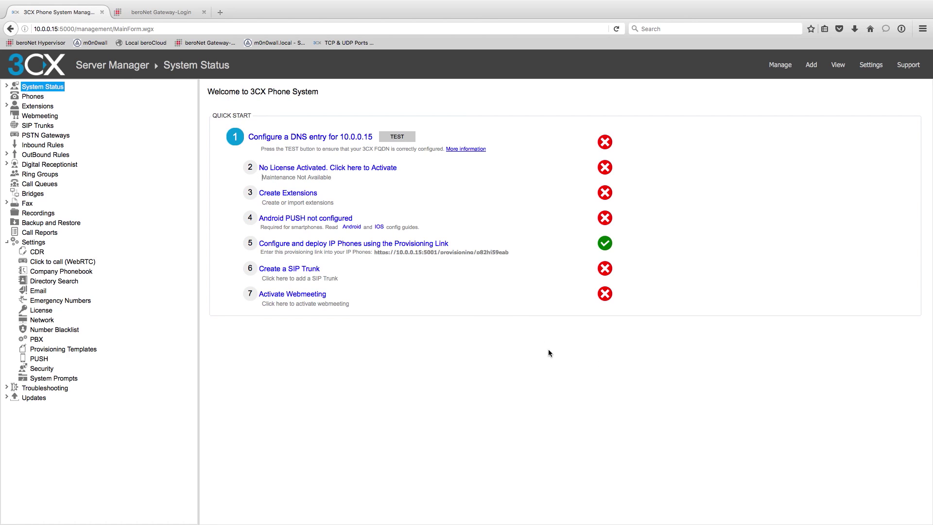
Start a new extension from the Extensions list and set its number to 120.
{"action": "left_click", "coordinate": [6, 106]}
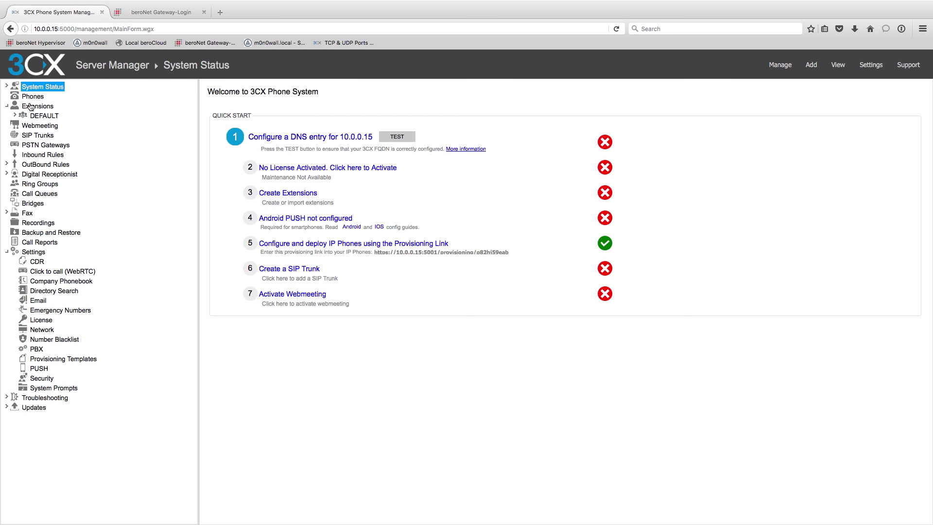
{"action": "left_click", "coordinate": [46, 104]}
{"action": "left_click", "coordinate": [214, 86]}
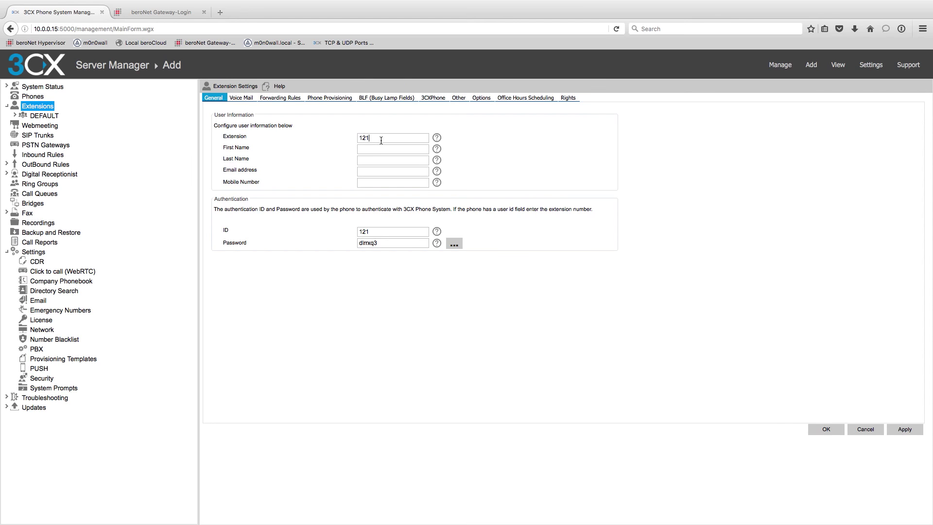
{"action": "left_click", "coordinate": [385, 230]}
{"action": "key", "text": "BackSpace"}
{"action": "type", "text": "0"}
Enter the user's name, e-mail and a new password, save, and return to Extensions.
{"action": "left_click", "coordinate": [387, 153]}
{"action": "type", "text": "John"}
{"action": "key", "text": "Tab"}
{"action": "type", "text": "Doe"}
{"action": "key", "text": "Tab"}
{"action": "left_click", "coordinate": [374, 231]}
{"action": "left_click_drag", "start_coordinate": [398, 244], "coordinate": [296, 238]}
{"action": "left_click_drag", "start_coordinate": [402, 243], "coordinate": [348, 252]}
{"action": "left_click", "coordinate": [904, 430]}
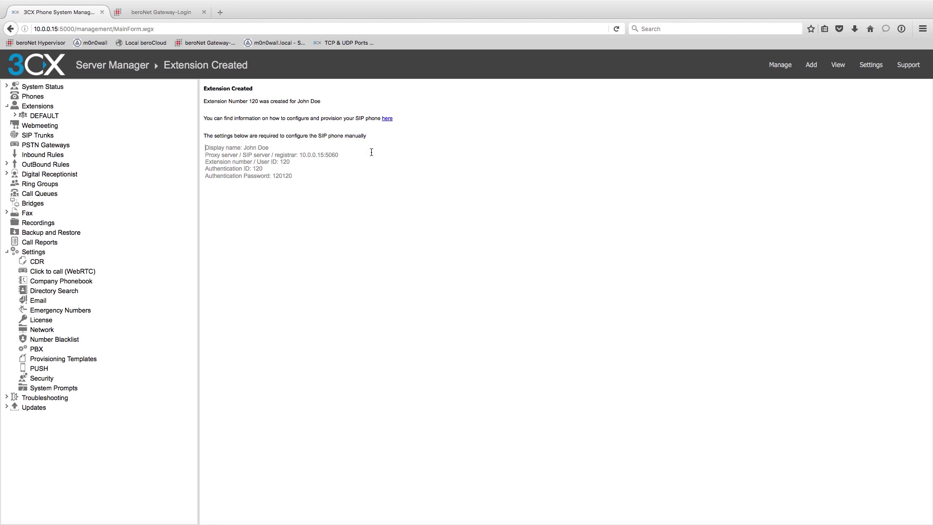
{"action": "left_click", "coordinate": [33, 109]}
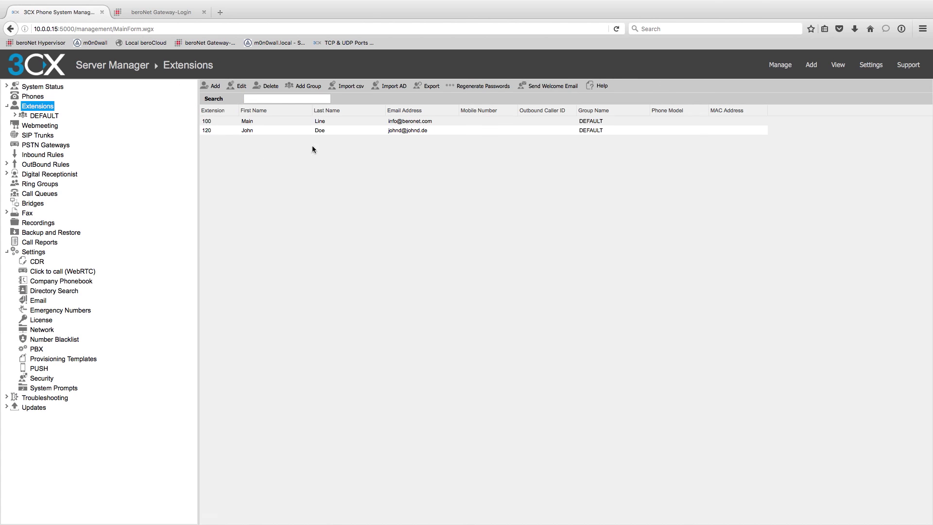
Add extension 121 with the second user's name, e-mail address and a new password.
{"action": "left_click", "coordinate": [212, 85]}
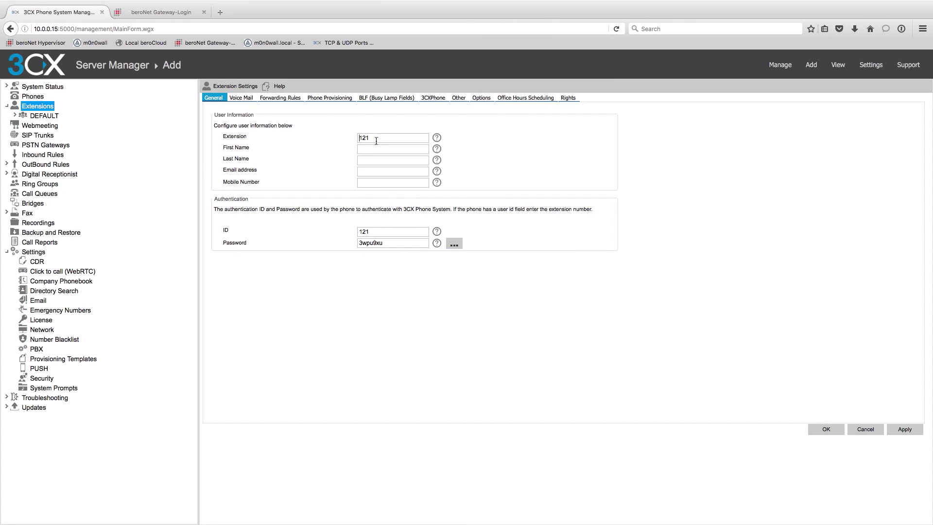
{"action": "left_click", "coordinate": [376, 138]}
{"action": "type", "text": "Jane"}
{"action": "key", "text": "Tab"}
{"action": "type", "text": "Doe"}
{"action": "key", "text": "Tab"}
{"action": "double_click", "coordinate": [389, 242]}
{"action": "left_click", "coordinate": [904, 429]}
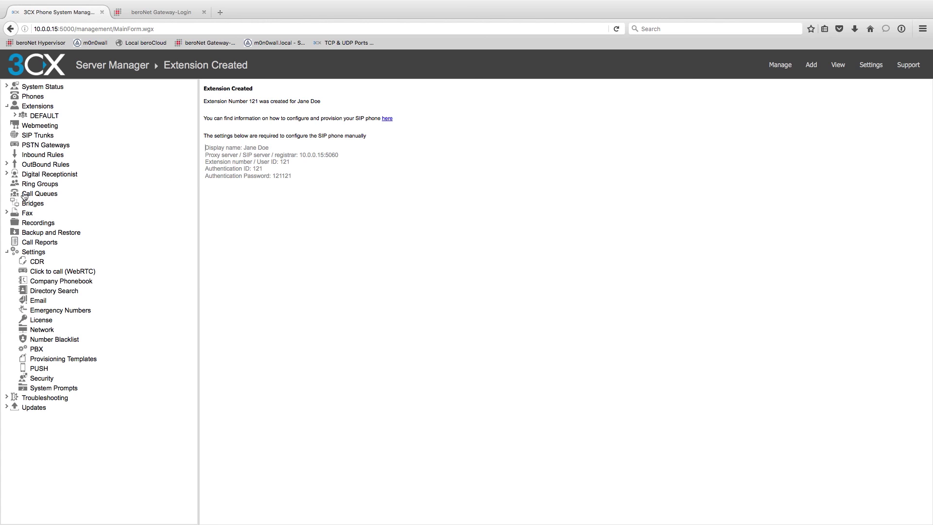
Add a PSTN gateway named beroNetGW using the bero*fix BRI model.
{"action": "left_click", "coordinate": [51, 146]}
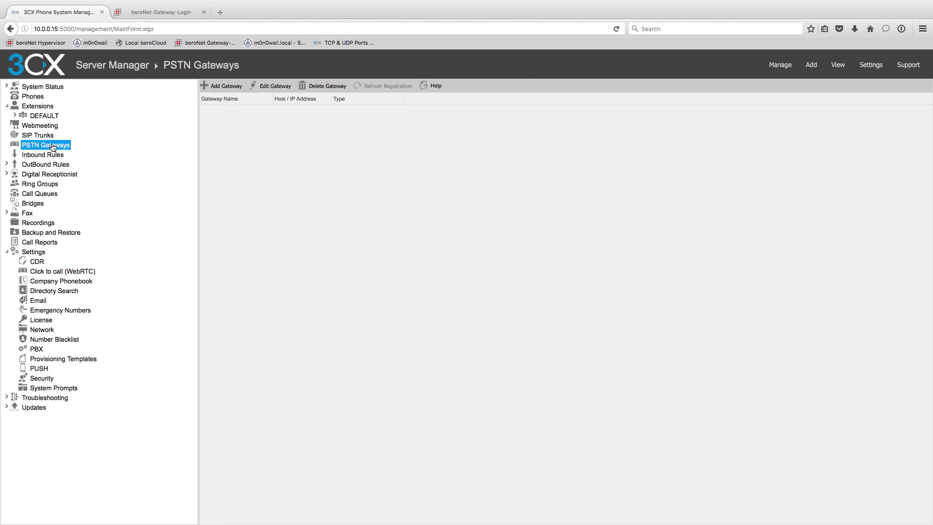
{"action": "left_click", "coordinate": [211, 88]}
{"action": "left_click", "coordinate": [342, 115]}
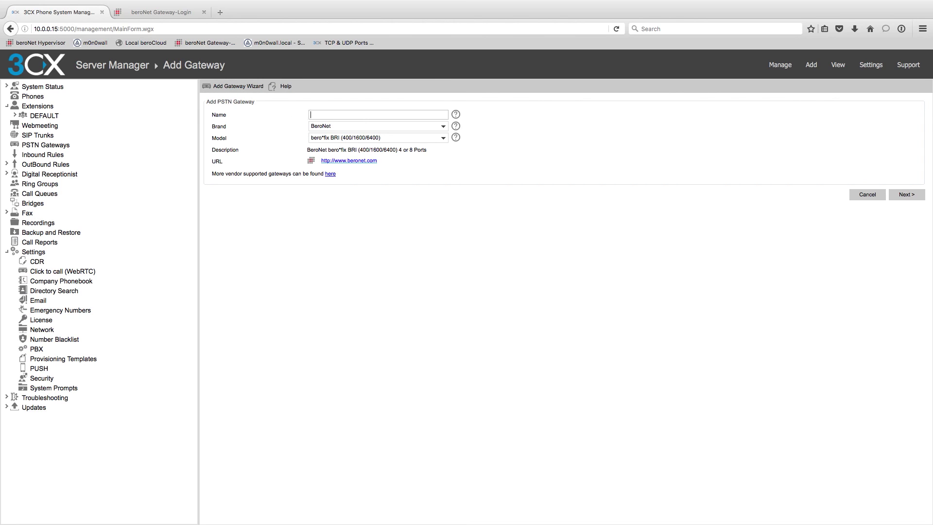
{"action": "type", "text": "beroNetGW"}
{"action": "left_click", "coordinate": [442, 139]}
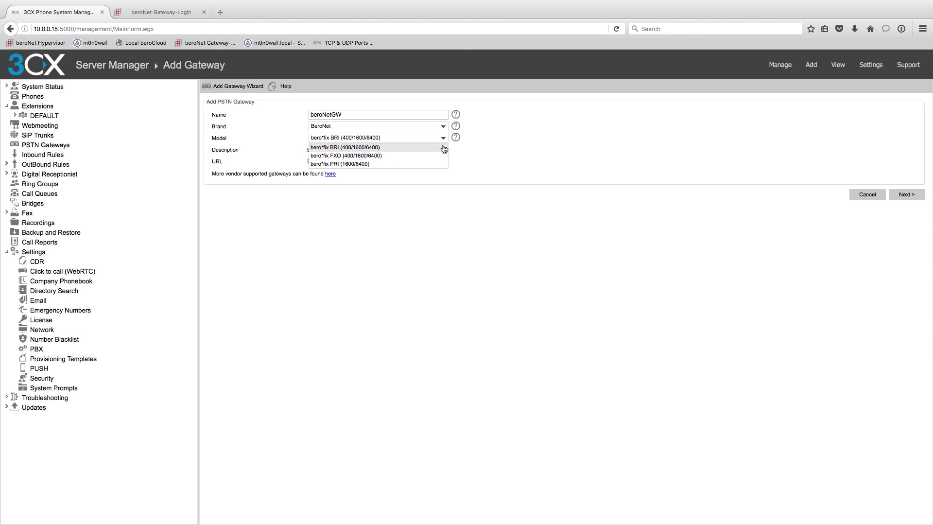
{"action": "left_click", "coordinate": [412, 148]}
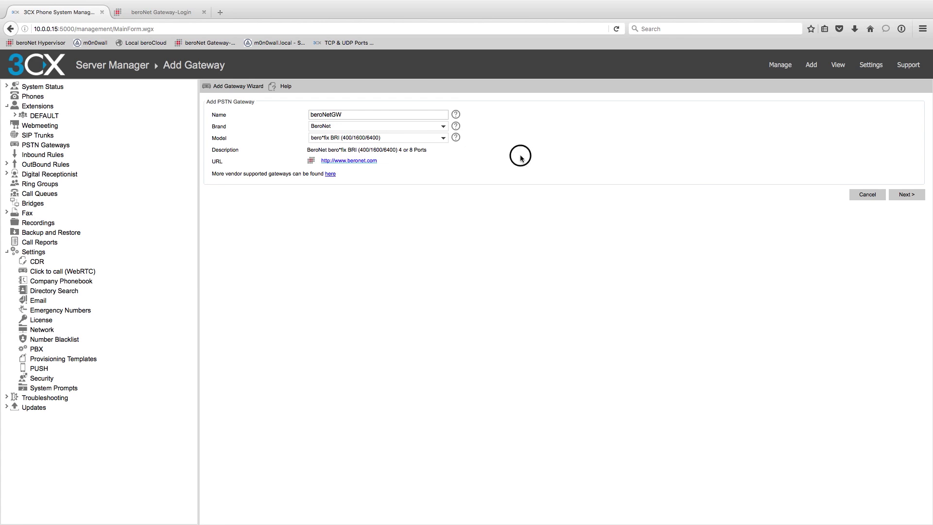
Point the gateway at host 10.0.0.5 and set port 90001's authentication password.
{"action": "left_click", "coordinate": [905, 194]}
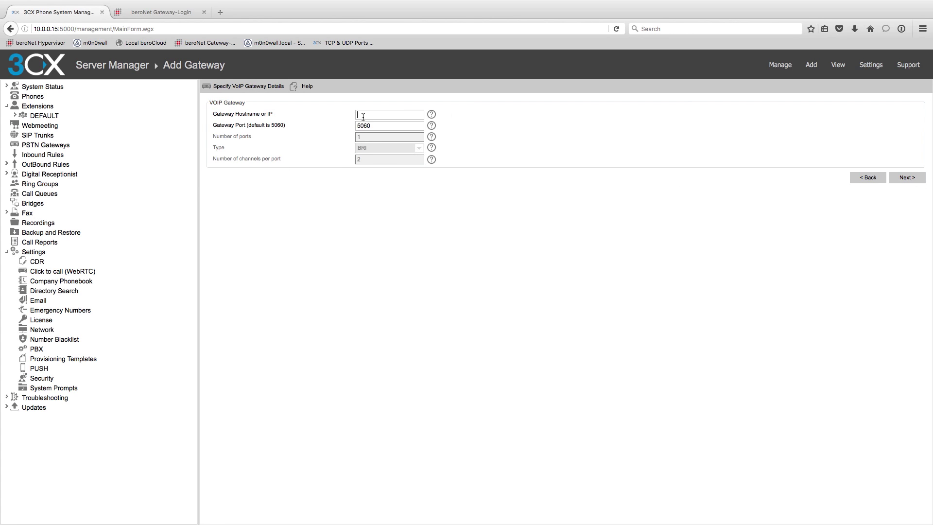
{"action": "type", "text": "10.0.0.5"}
{"action": "left_click", "coordinate": [906, 177]}
{"action": "left_click", "coordinate": [374, 142]}
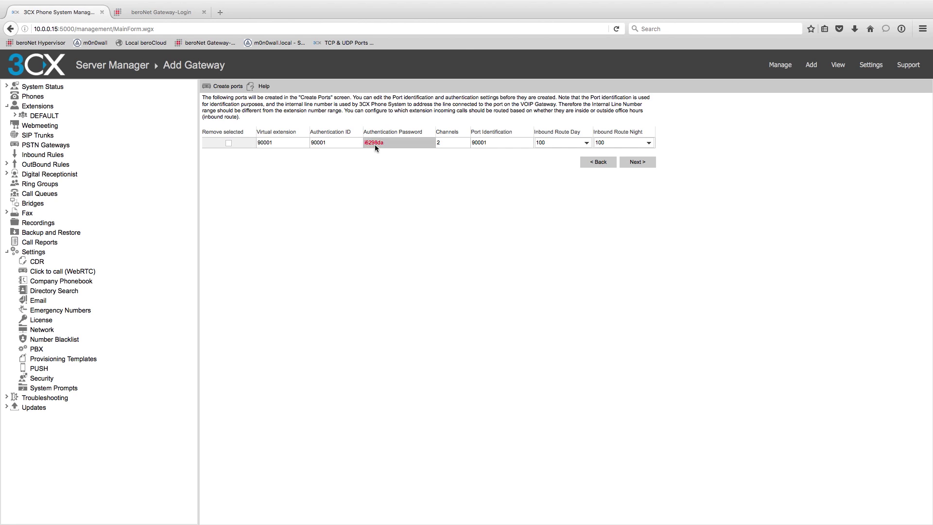
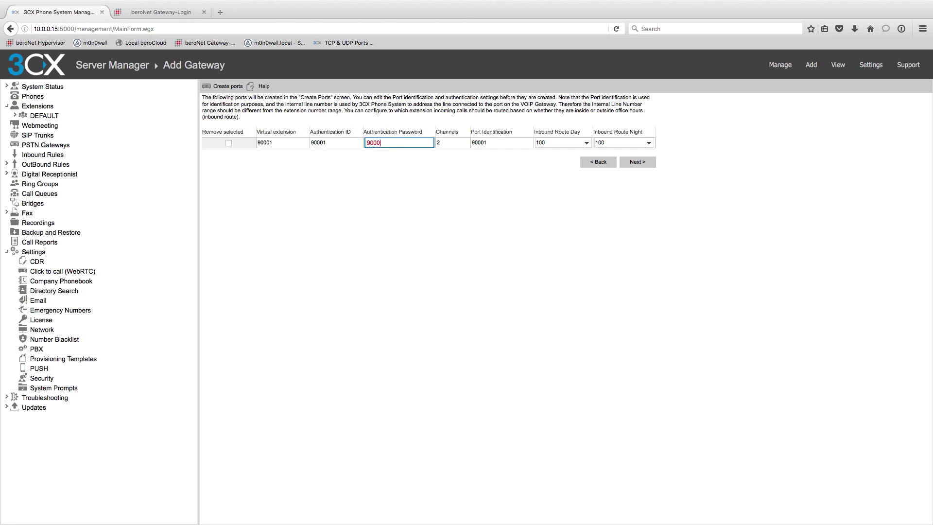
{"action": "left_click", "coordinate": [407, 180]}
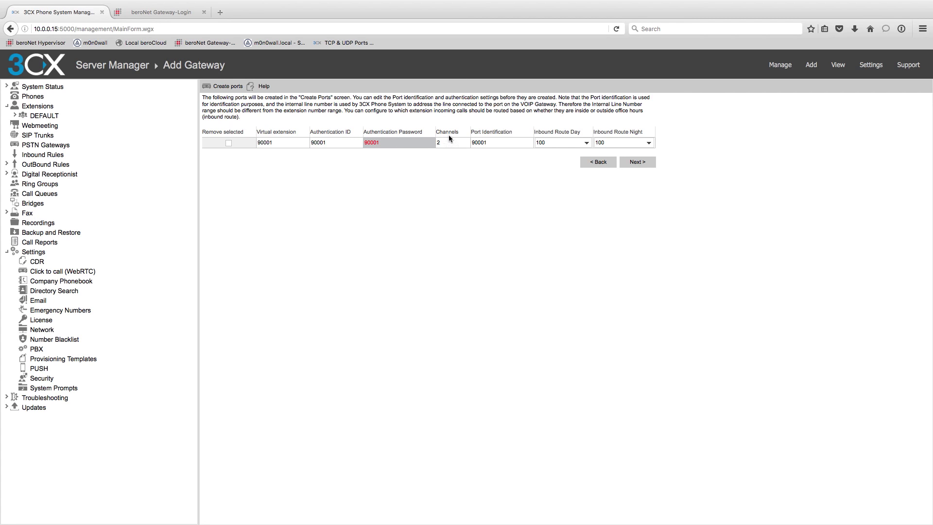
Route 0-prefixed calls through beroNetGW as route 1, stripping 1 digit, and finish.
{"action": "left_click", "coordinate": [636, 162]}
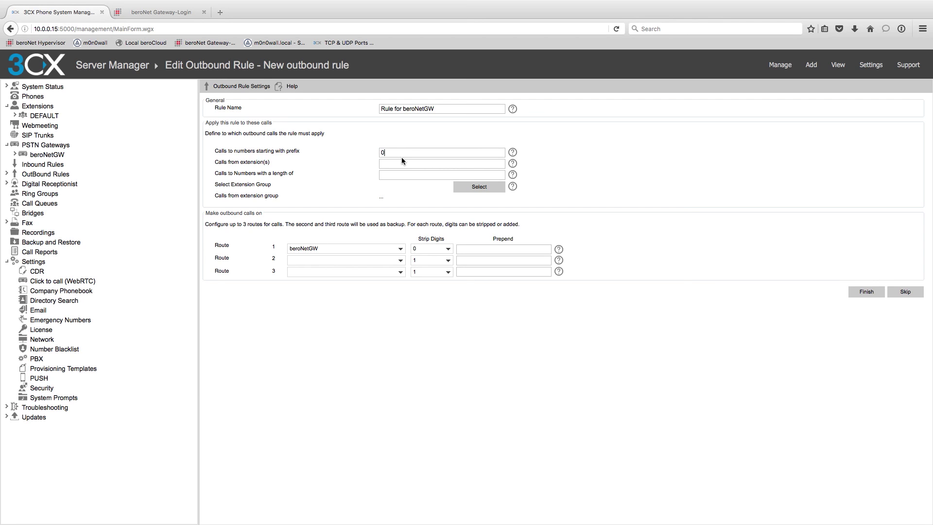
{"action": "left_click", "coordinate": [448, 248]}
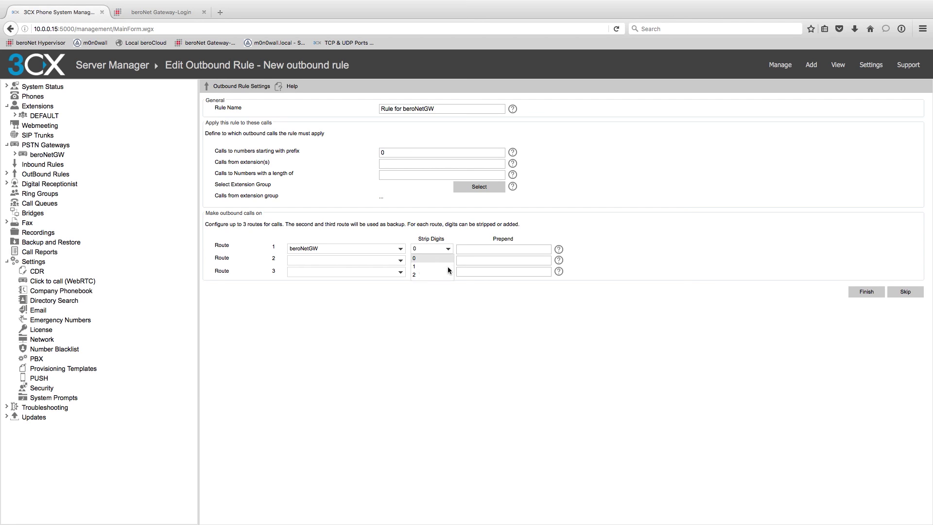
{"action": "left_click", "coordinate": [419, 267]}
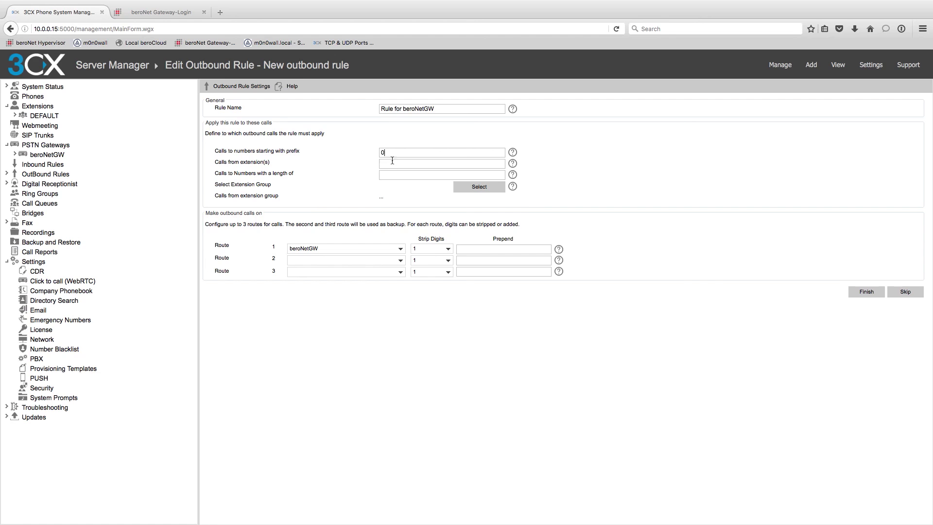
{"action": "left_click", "coordinate": [511, 248]}
{"action": "left_click", "coordinate": [876, 294]}
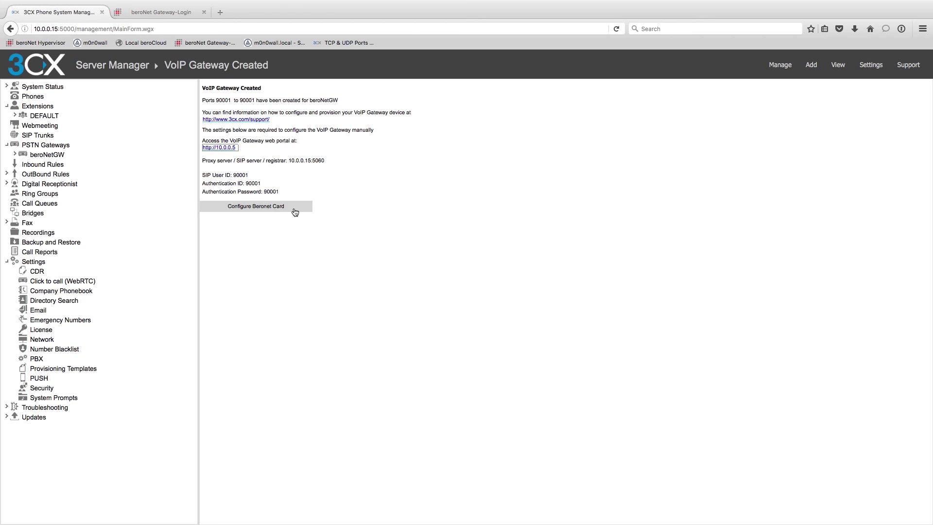
Open the beroNet 3CX Wizard and check its server address and port 5060 against 3CX.
{"action": "left_click", "coordinate": [294, 208]}
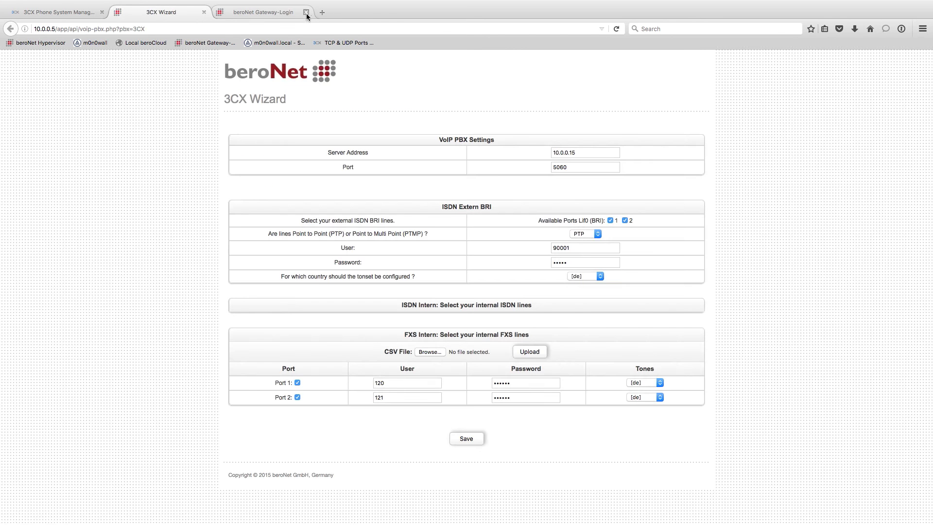
{"action": "left_click", "coordinate": [305, 12]}
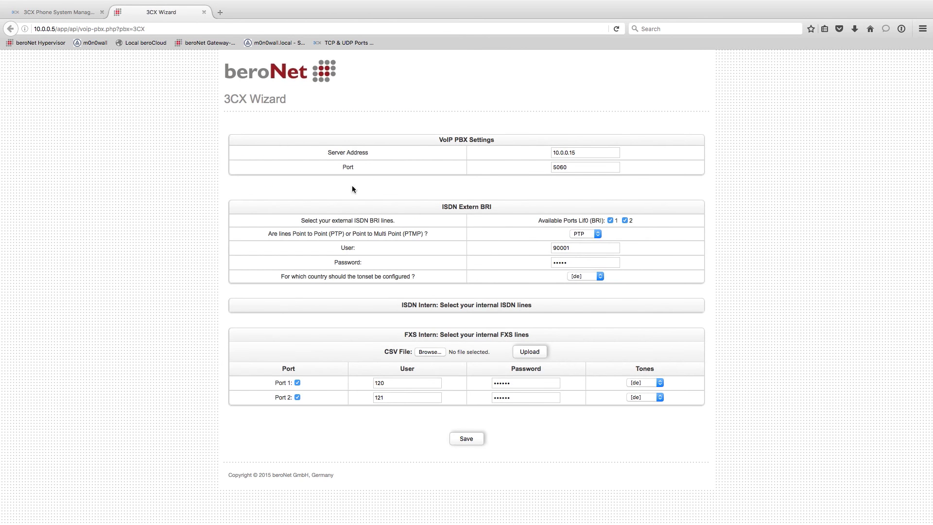
{"action": "double_click", "coordinate": [601, 149]}
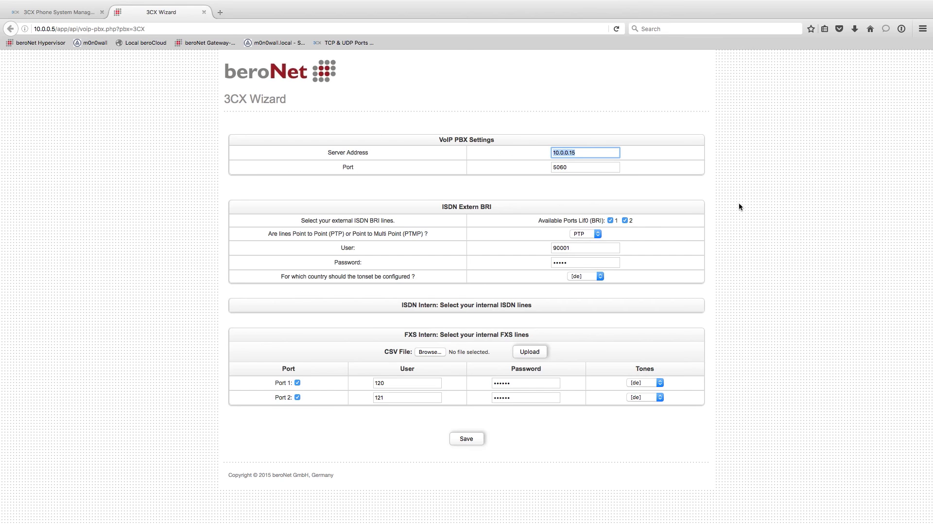
{"action": "double_click", "coordinate": [615, 168]}
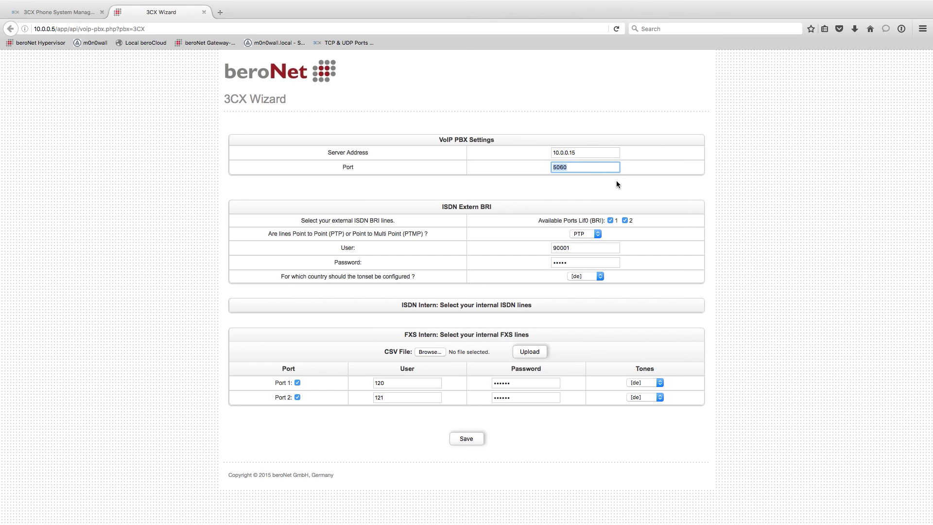
{"action": "left_click", "coordinate": [588, 153]}
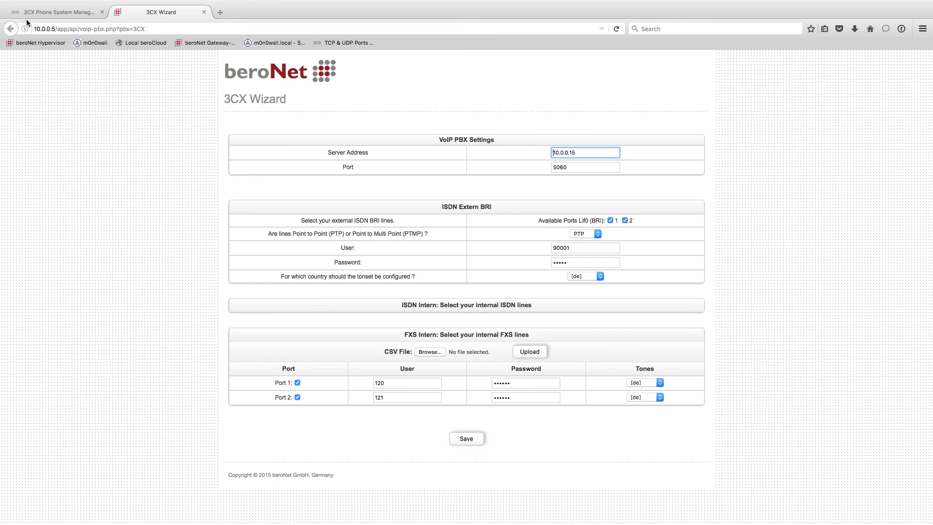
{"action": "left_click", "coordinate": [42, 14]}
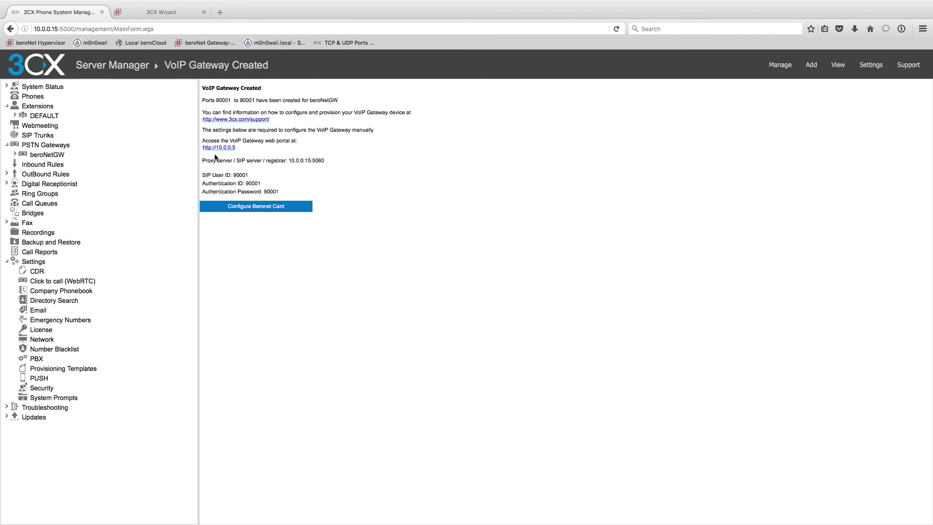
{"action": "left_click", "coordinate": [293, 160]}
{"action": "left_click", "coordinate": [158, 11]}
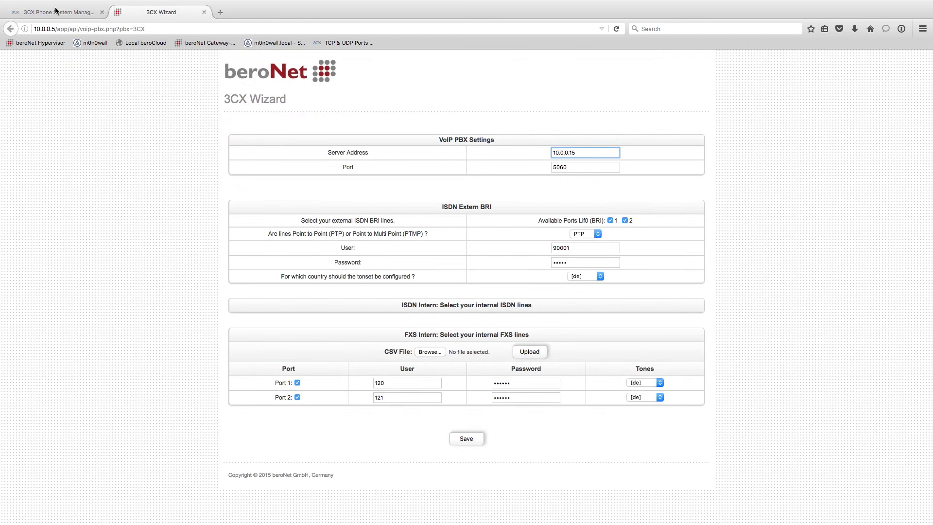
{"action": "left_click", "coordinate": [55, 10]}
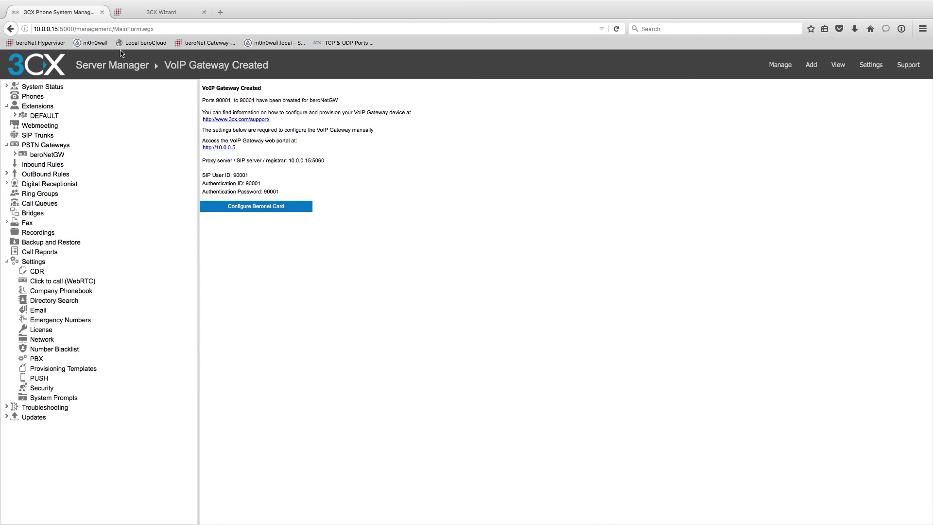
{"action": "left_click", "coordinate": [162, 13]}
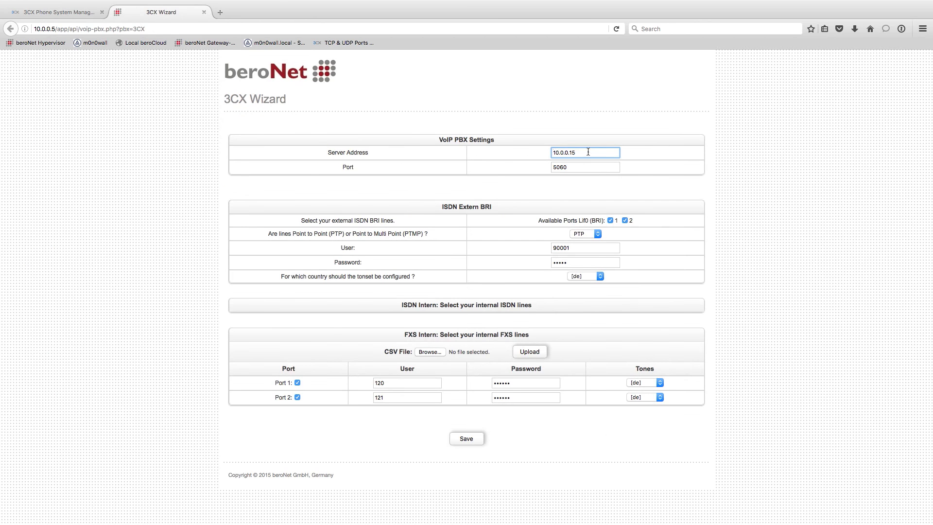
Assign FXS ports 1 and 2 to users 120 and 121, save, confirm overwrite, and activate.
{"action": "left_click", "coordinate": [583, 167]}
{"action": "left_click", "coordinate": [438, 387]}
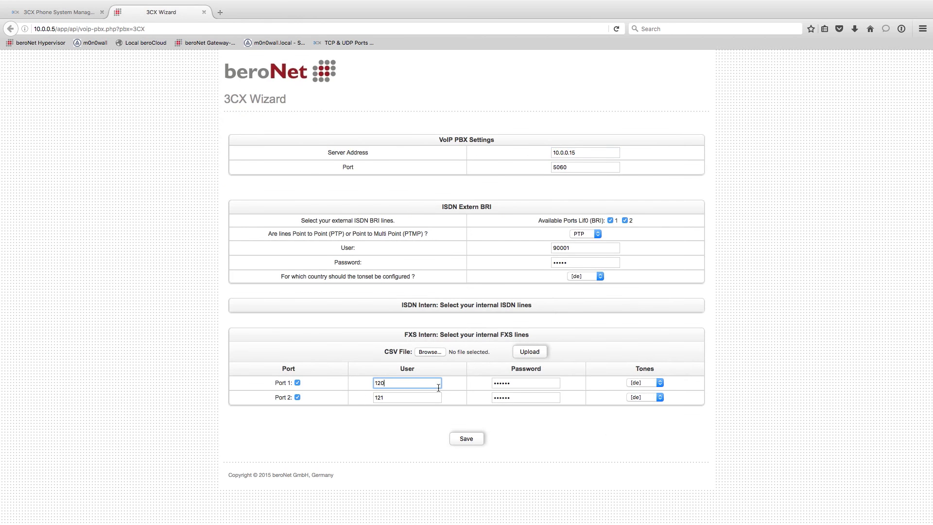
{"action": "left_click", "coordinate": [402, 393]}
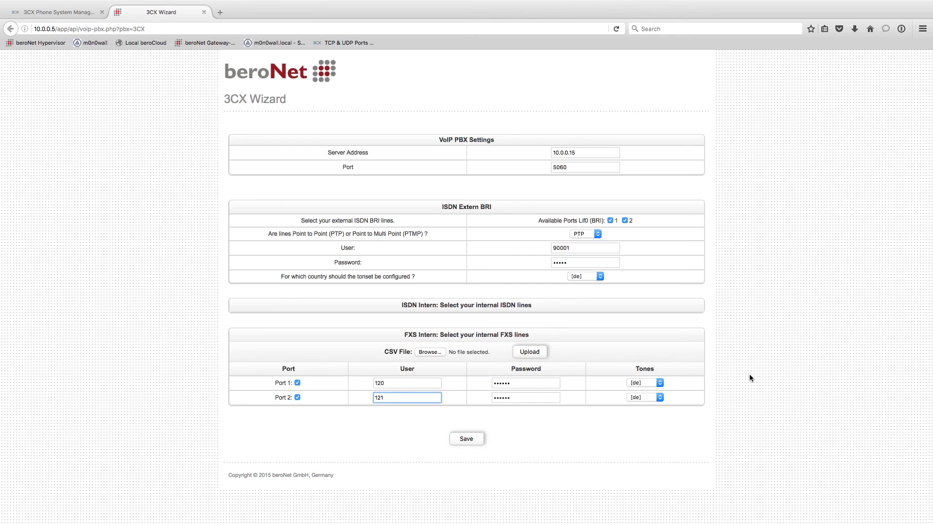
{"action": "left_click", "coordinate": [406, 382]}
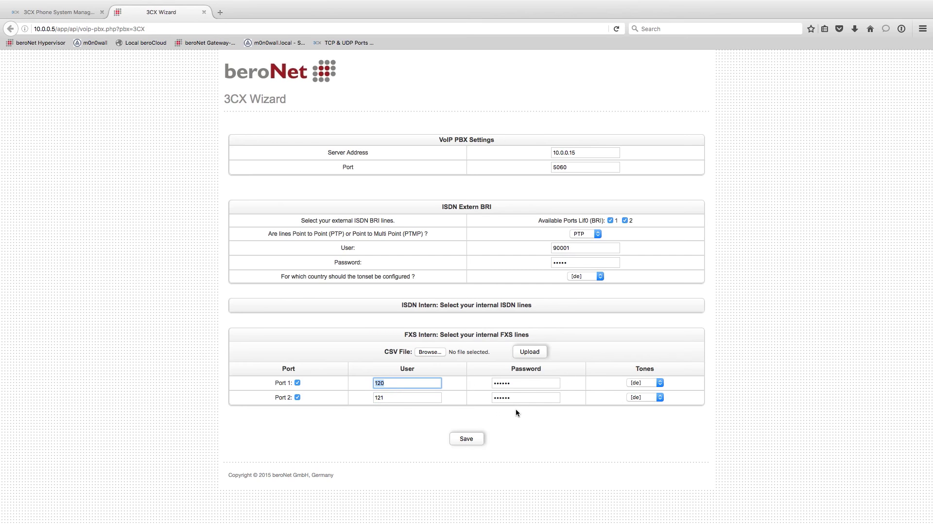
{"action": "key", "text": "Tab"}
{"action": "double_click", "coordinate": [401, 394]}
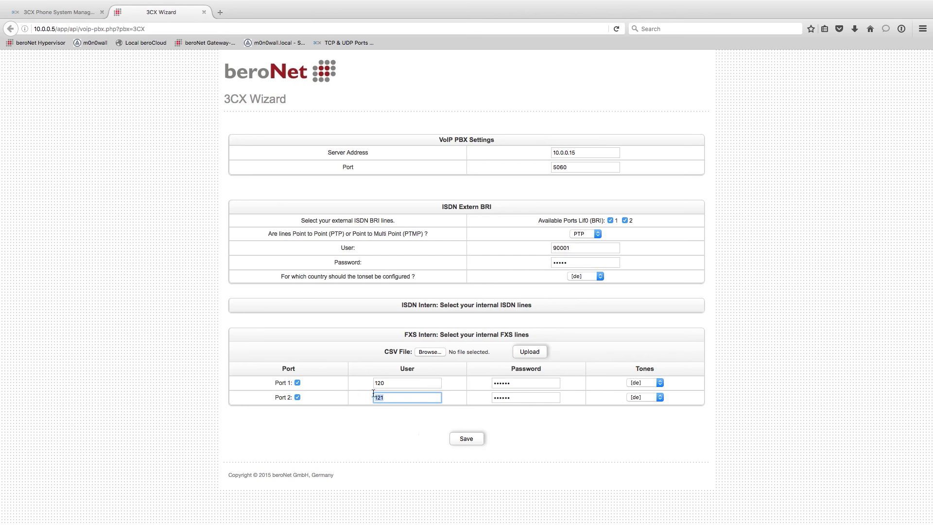
{"action": "double_click", "coordinate": [531, 398]}
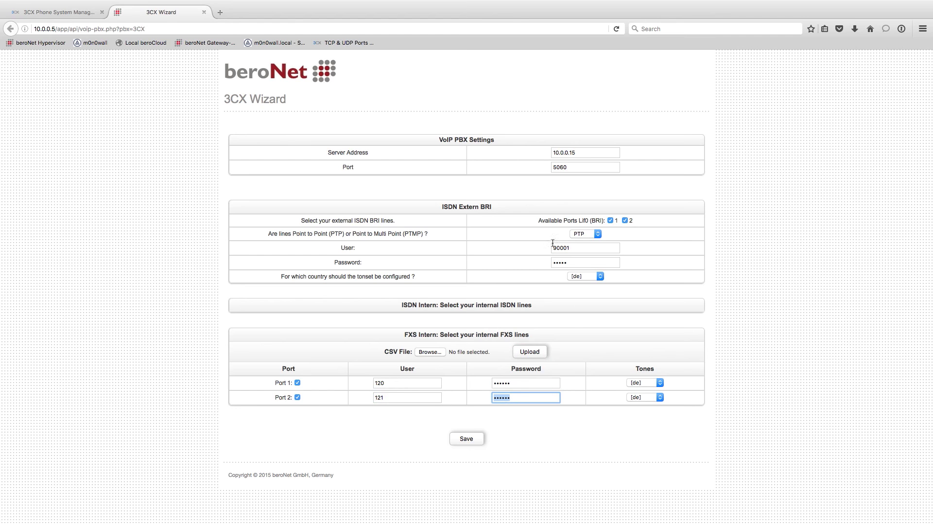
{"action": "left_click", "coordinate": [467, 439]}
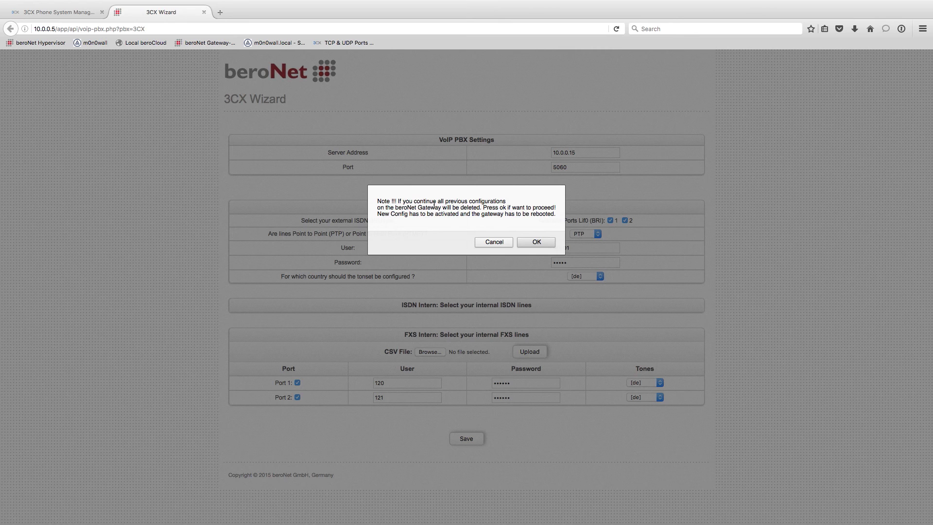
{"action": "left_click", "coordinate": [535, 241]}
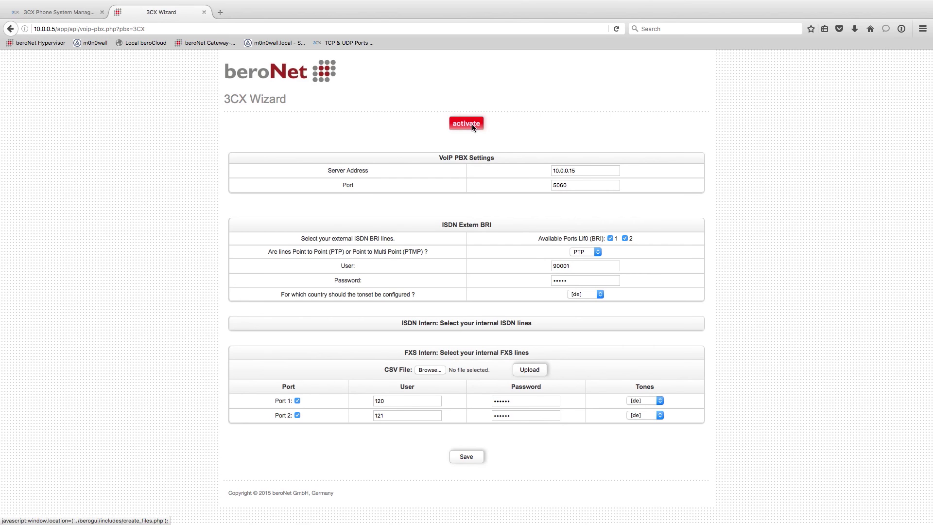
{"action": "left_click", "coordinate": [467, 124]}
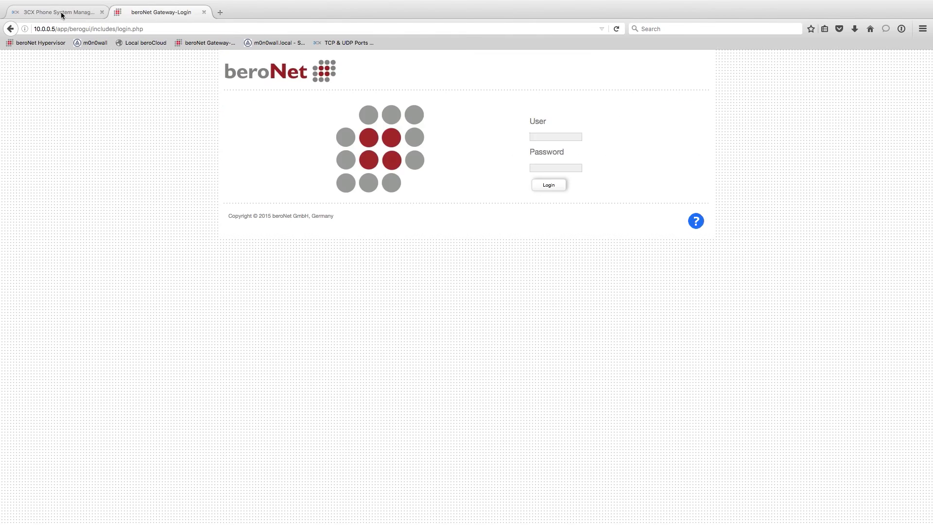
Check the rebooted gateway's login page and return to the beroNetGW VoIP Gateway Created page.
{"action": "left_click", "coordinate": [61, 12]}
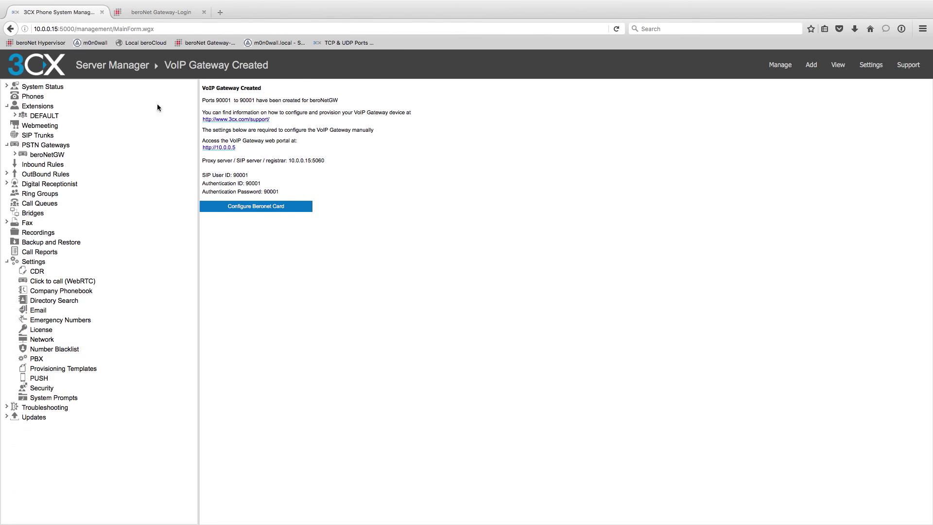
{"action": "left_click", "coordinate": [158, 14]}
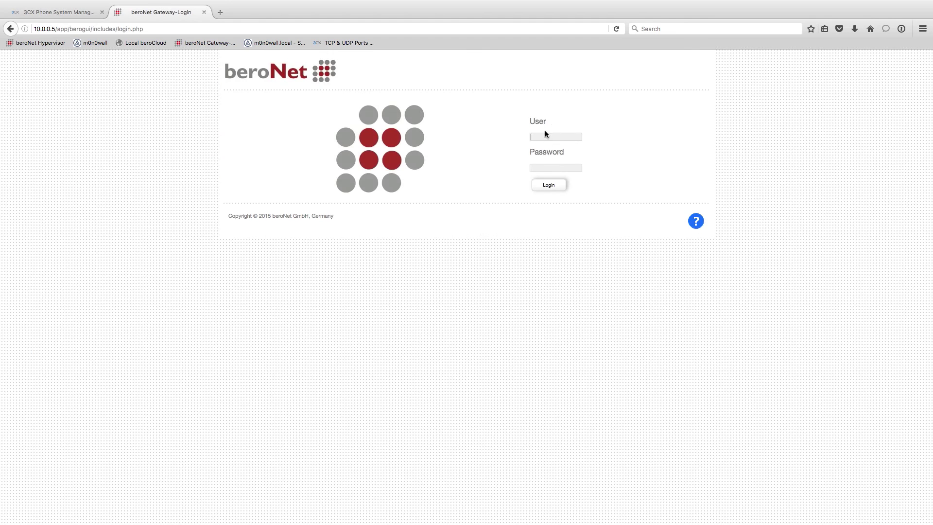
{"action": "left_click", "coordinate": [66, 12]}
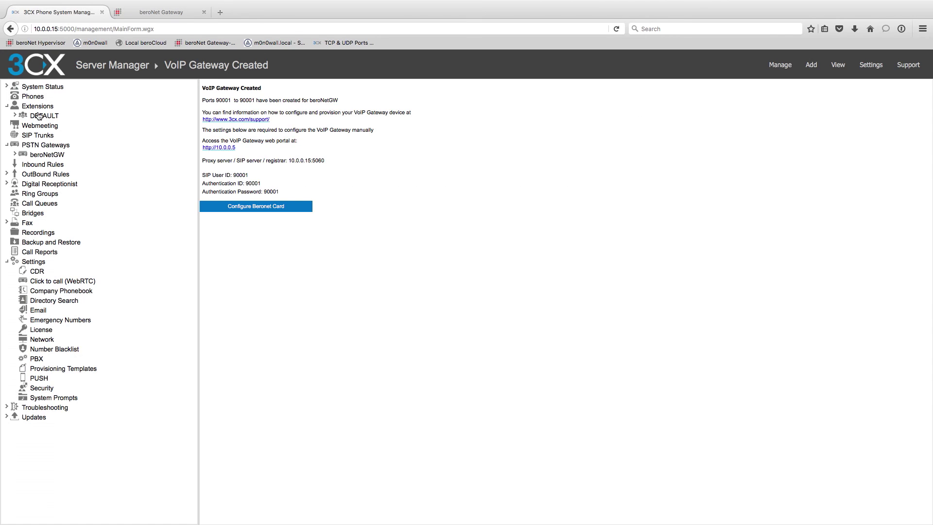
Assign extension 120 to the 3CXPhone in the Phones list.
{"action": "left_click", "coordinate": [30, 96]}
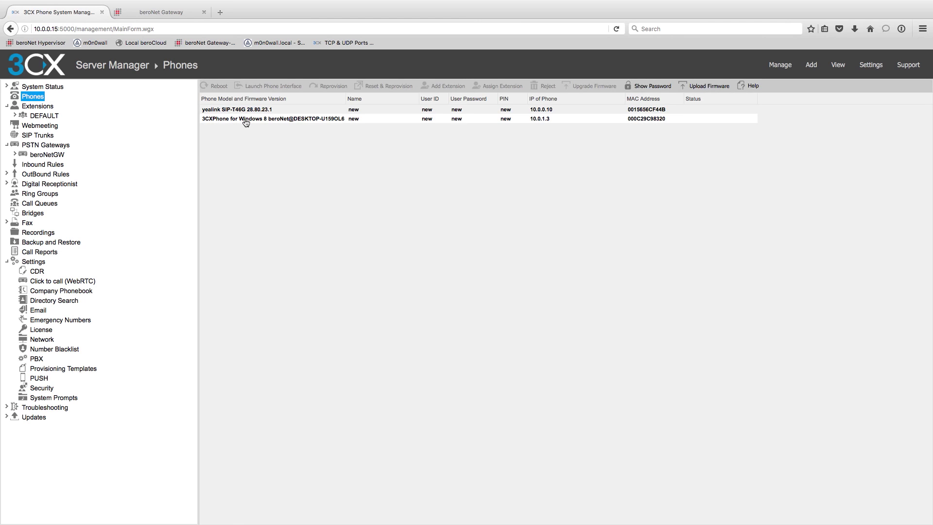
{"action": "left_click", "coordinate": [272, 120]}
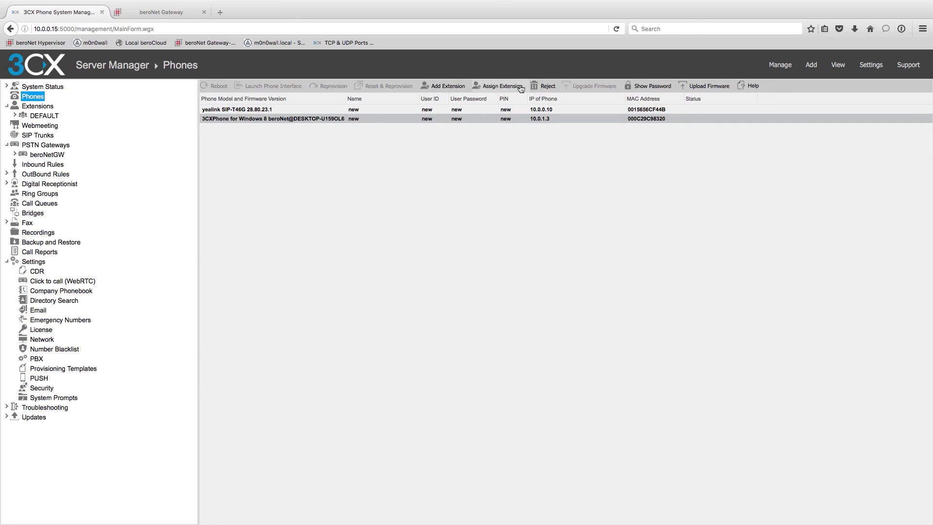
{"action": "left_click", "coordinate": [502, 86]}
{"action": "left_click", "coordinate": [391, 253]}
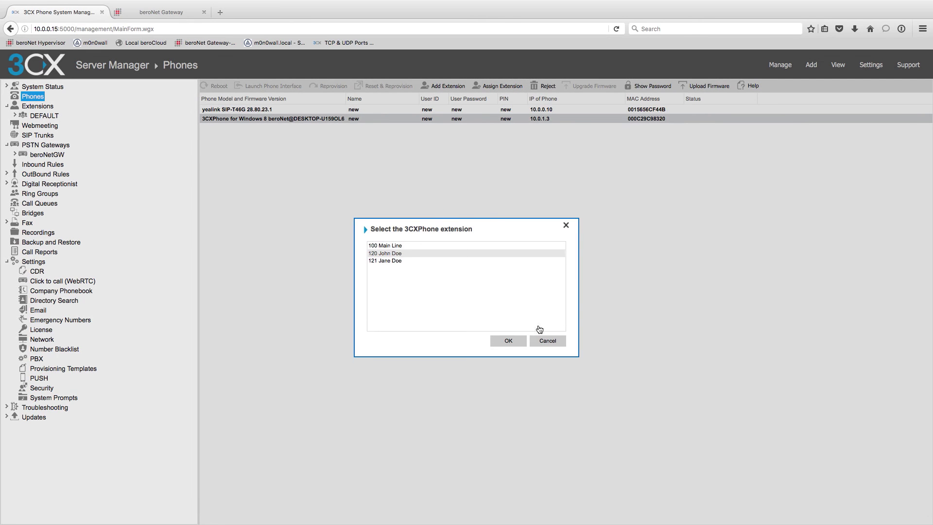
{"action": "left_click", "coordinate": [509, 342]}
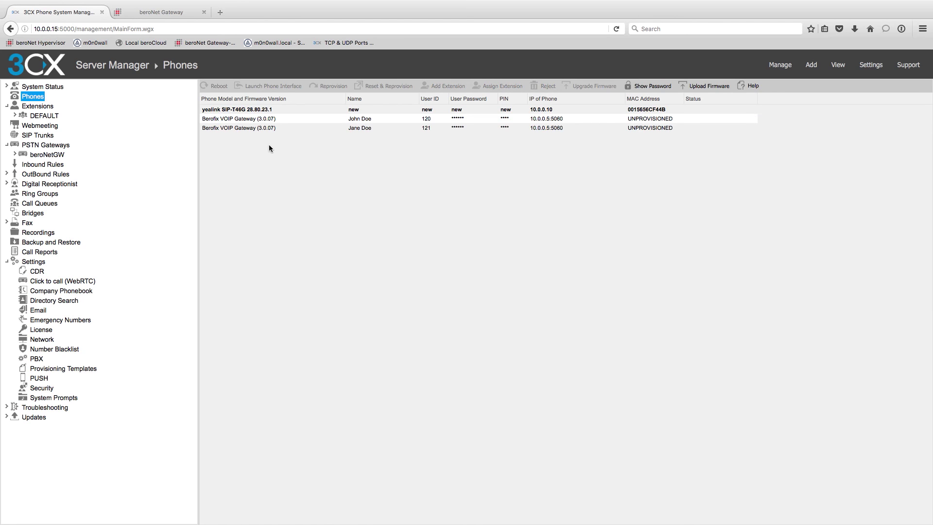
Assign extension 121 to the Yealink T46 phone.
{"action": "left_click", "coordinate": [246, 114]}
{"action": "right_click", "coordinate": [242, 113]}
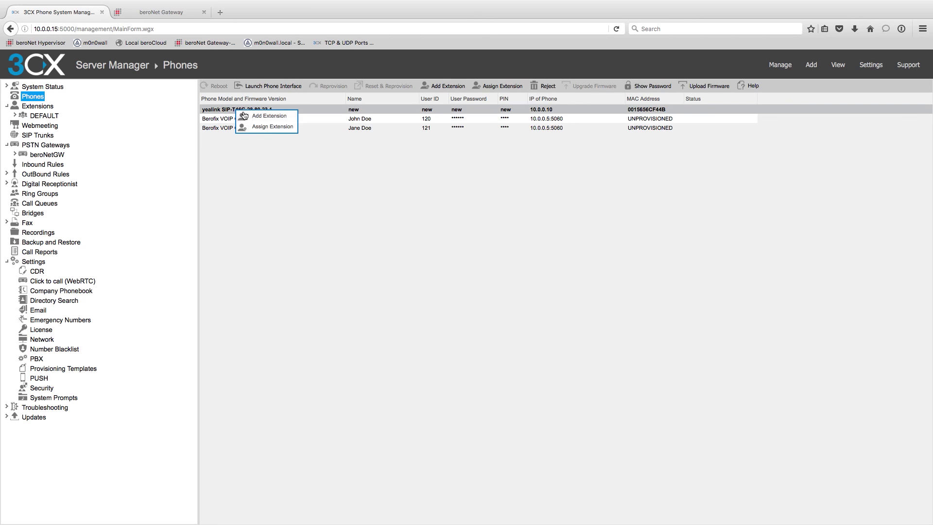
{"action": "left_click", "coordinate": [257, 126]}
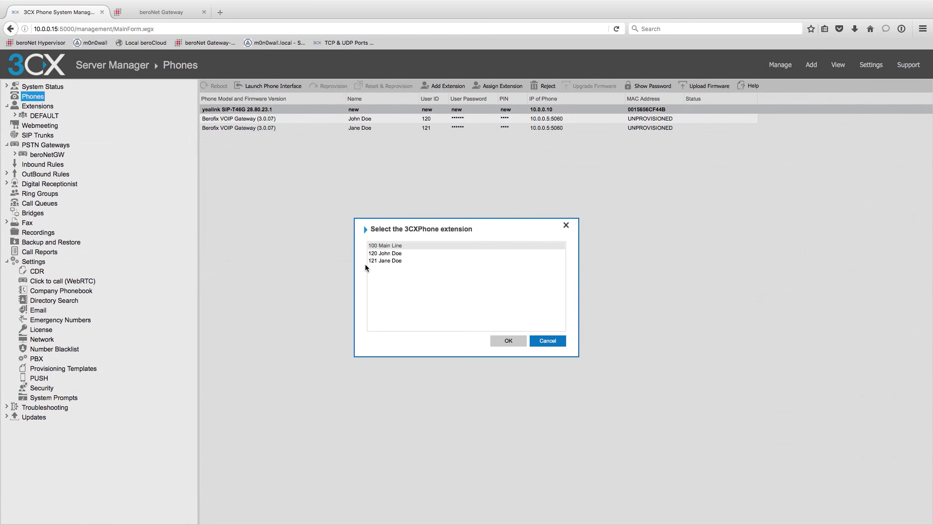
{"action": "left_click", "coordinate": [386, 263]}
{"action": "left_click", "coordinate": [508, 341]}
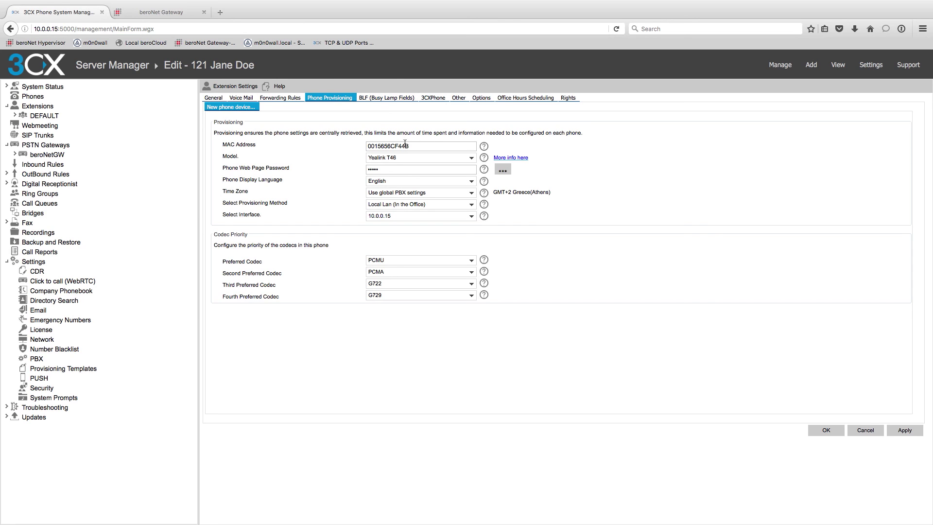
Apply and save extension 121's Yealink T46 provisioning, then view the beroNet gateway Dialplan.
{"action": "left_click", "coordinate": [904, 431]}
{"action": "left_click", "coordinate": [826, 430]}
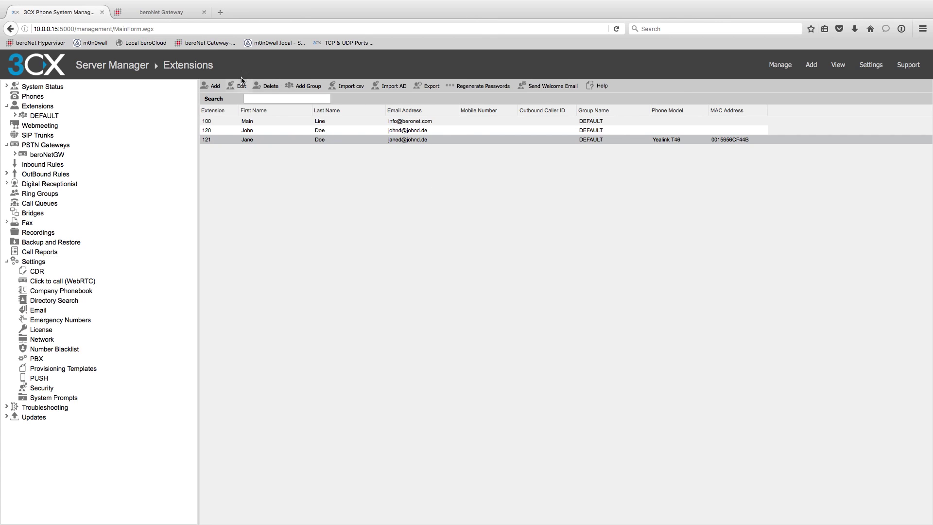
{"action": "left_click", "coordinate": [166, 11]}
{"action": "left_click", "coordinate": [442, 72]}
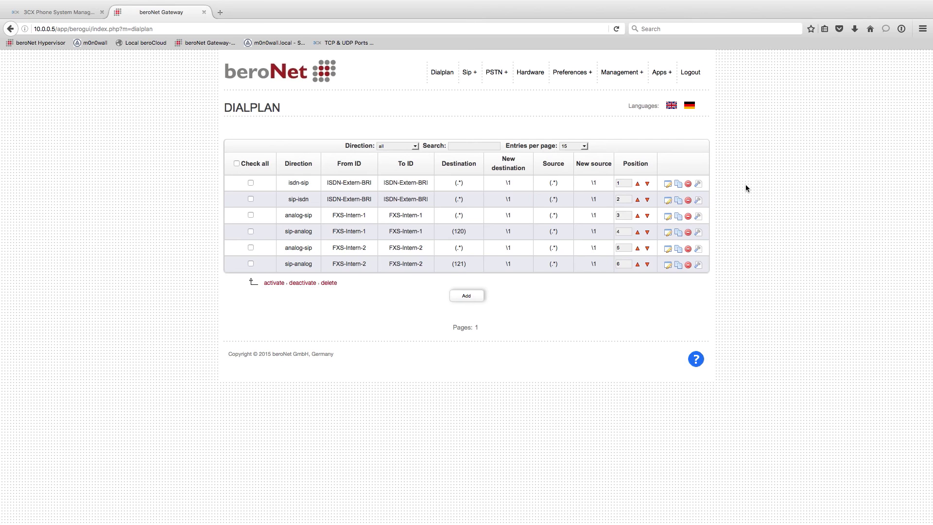
Highlight the sip-analog rule for 120, then bring up the gateway State overview.
{"action": "left_click_drag", "start_coordinate": [490, 237], "coordinate": [287, 231]}
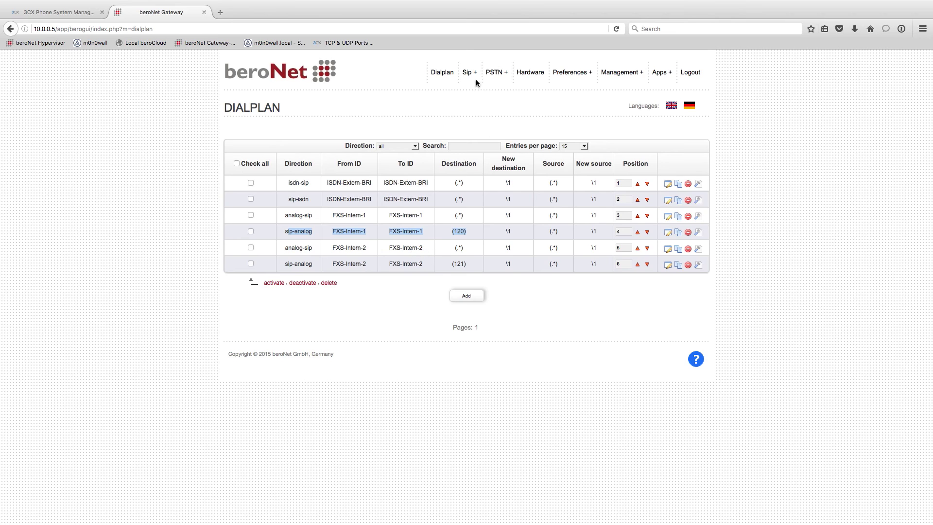
{"action": "mouse_move", "coordinate": [503, 76]}
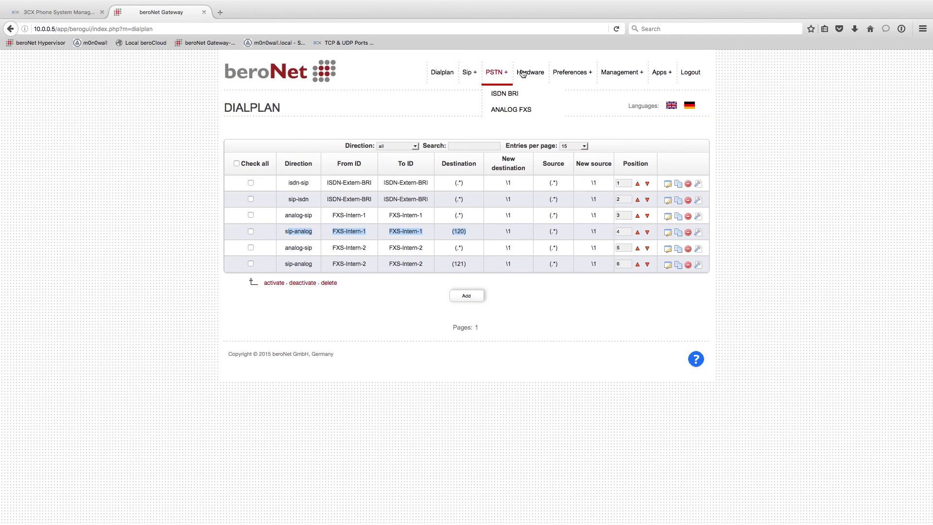
{"action": "mouse_move", "coordinate": [622, 75]}
{"action": "left_click", "coordinate": [615, 93]}
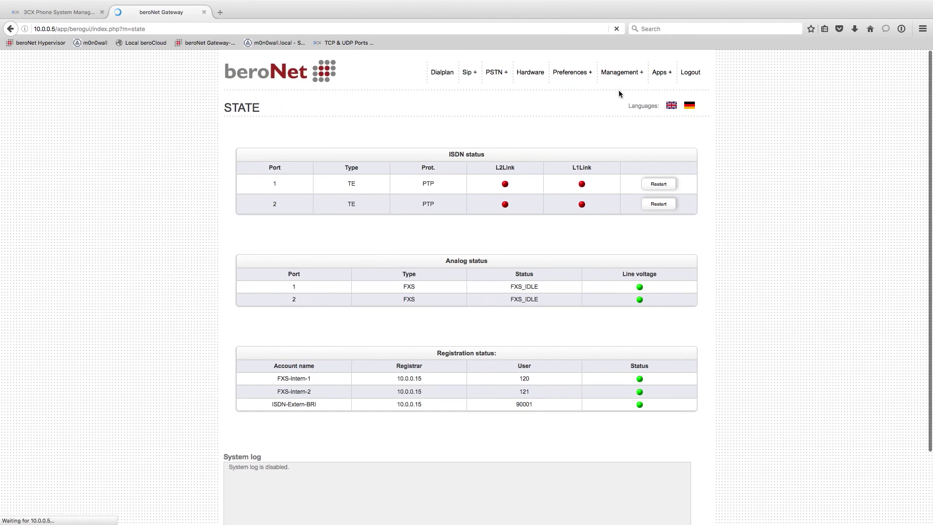
Confirm FXS-Intern-1, FXS-Intern-2 and ISDN-Extern-BRI registrations to 10.0.0.15, plus analog ports and ISDN port 1.
{"action": "left_click_drag", "start_coordinate": [620, 275], "coordinate": [740, 421]}
{"action": "left_click", "coordinate": [738, 395]}
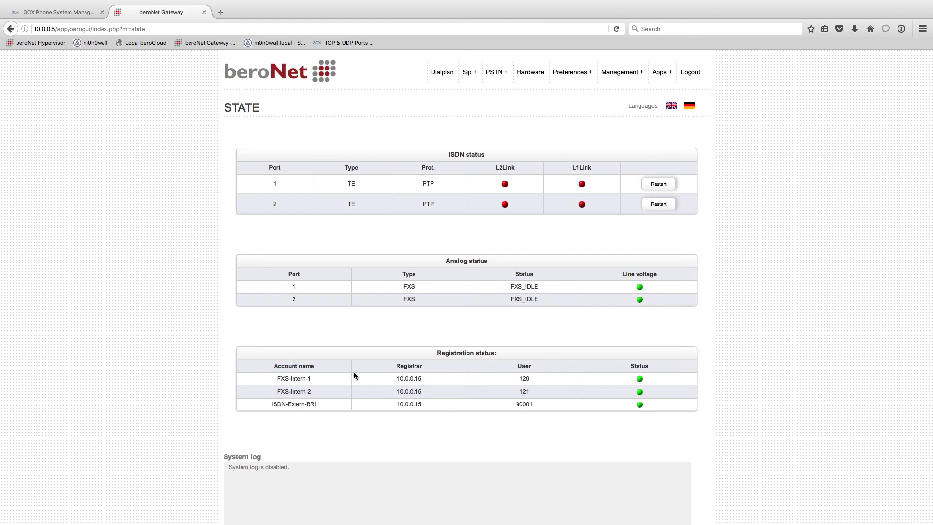
{"action": "left_click_drag", "start_coordinate": [258, 403], "coordinate": [699, 394]}
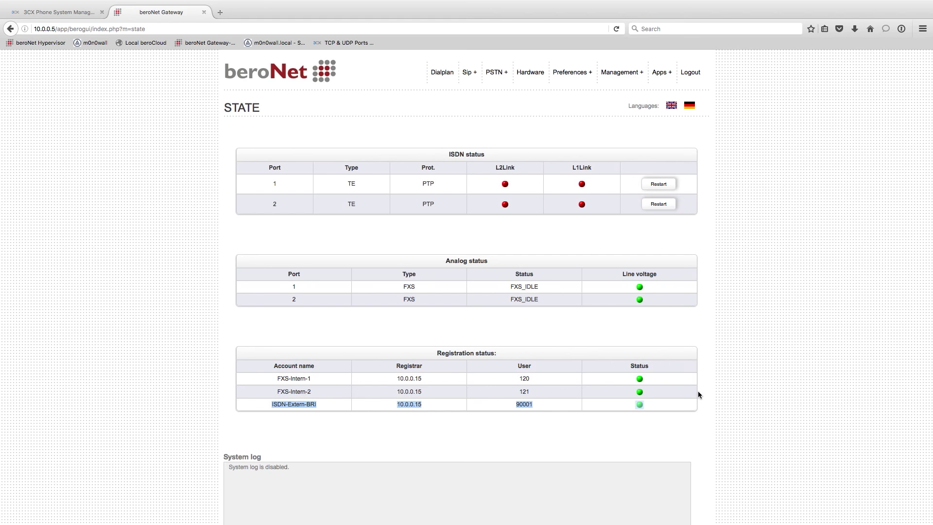
{"action": "left_click", "coordinate": [308, 389]}
{"action": "left_click_drag", "start_coordinate": [274, 373], "coordinate": [673, 392]}
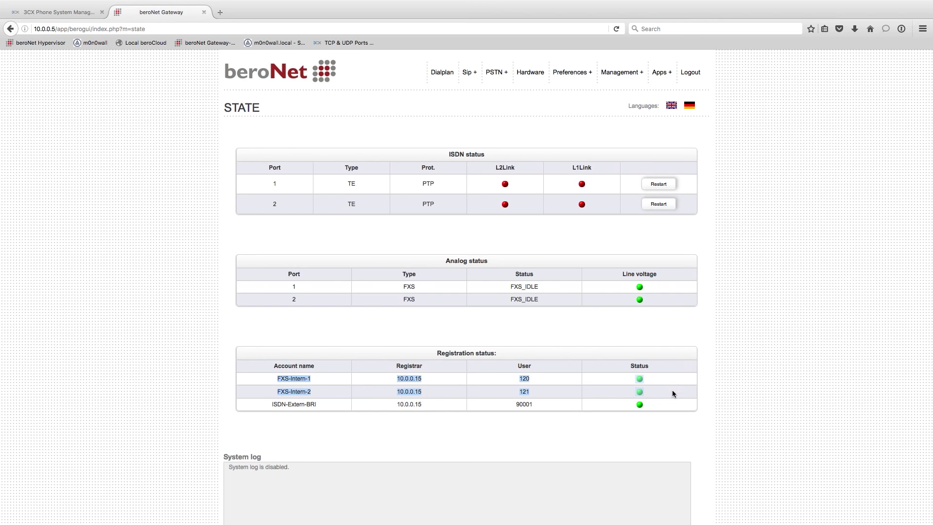
{"action": "left_click", "coordinate": [675, 385]}
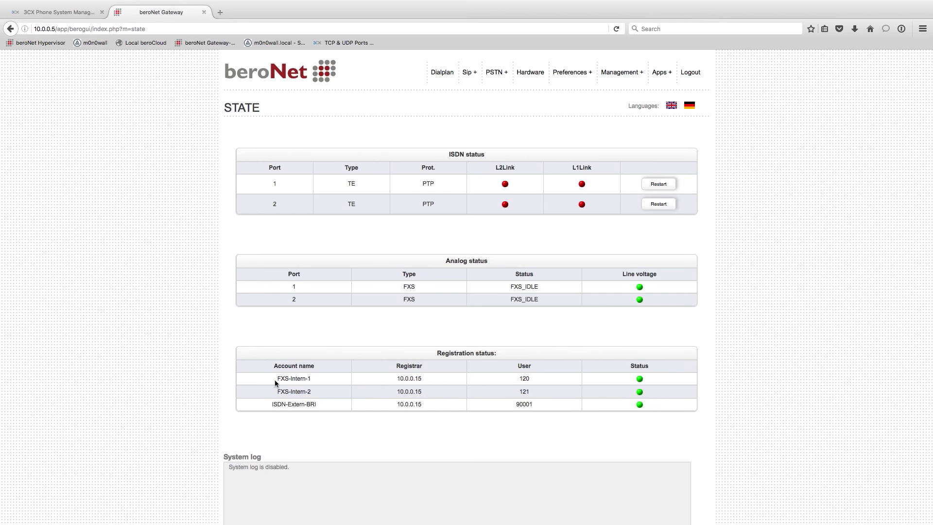
{"action": "left_click_drag", "start_coordinate": [281, 279], "coordinate": [729, 306]}
{"action": "left_click", "coordinate": [722, 306]}
{"action": "left_click_drag", "start_coordinate": [272, 184], "coordinate": [607, 212]}
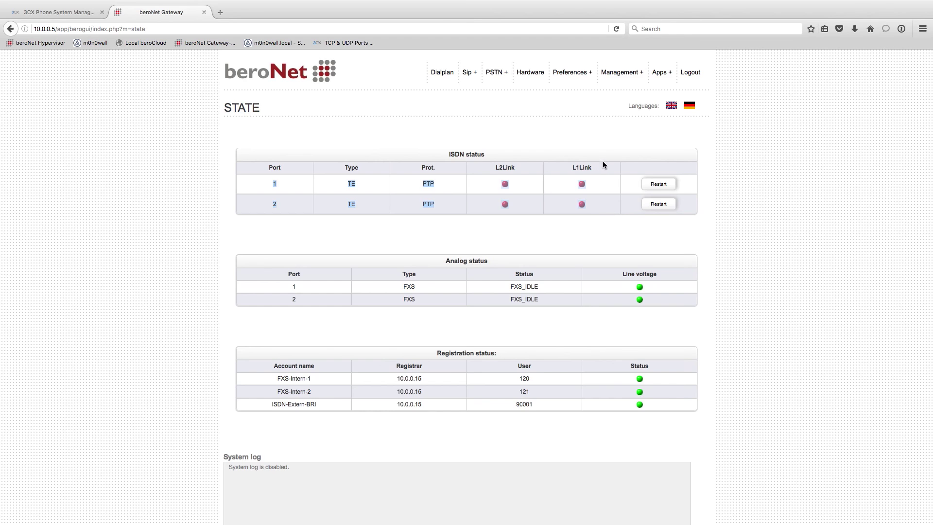
{"action": "left_click", "coordinate": [590, 194]}
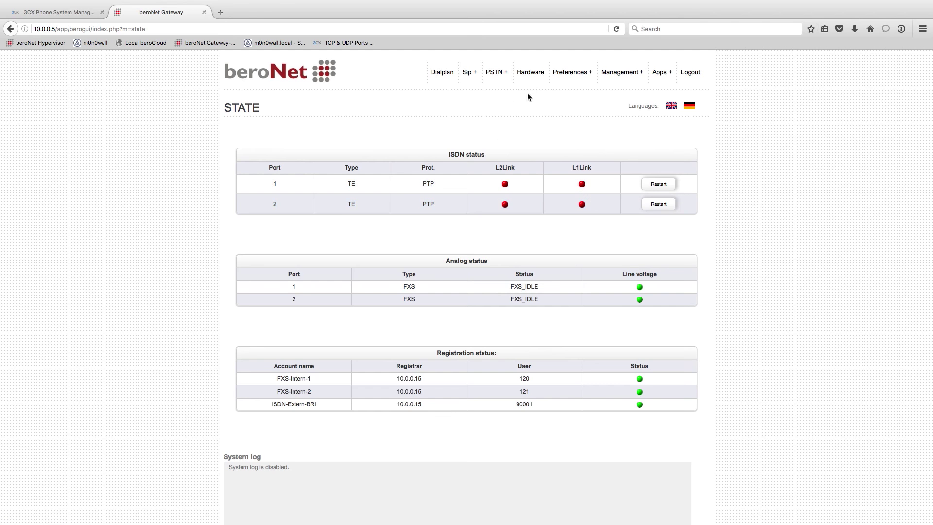
{"action": "left_click", "coordinate": [532, 73]}
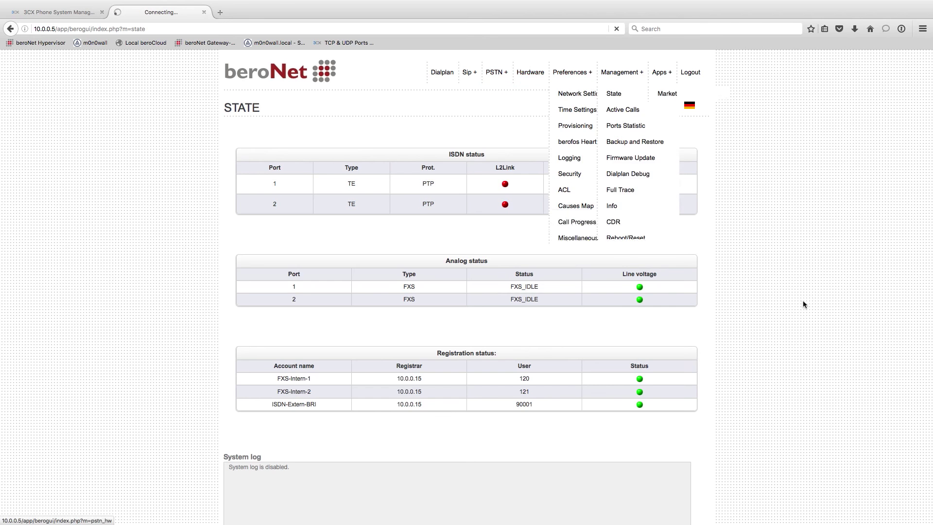
View the port assignment diagram, then open Remote Management and log back in as admin.
{"action": "left_click", "coordinate": [491, 153]}
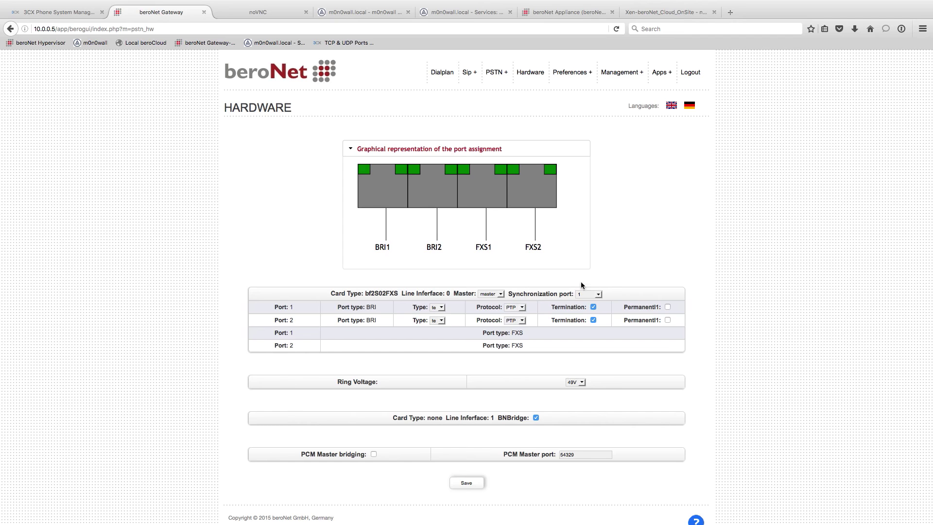
{"action": "mouse_move", "coordinate": [623, 80]}
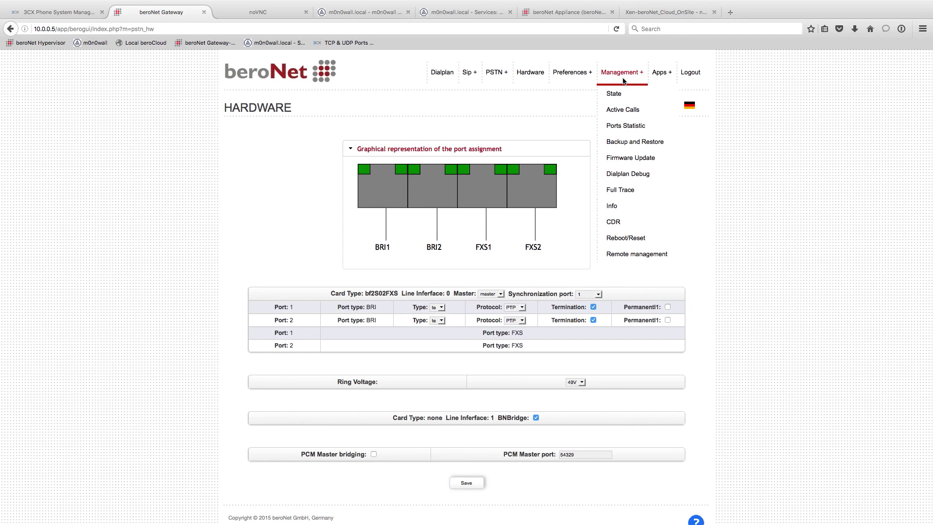
{"action": "mouse_move", "coordinate": [578, 74]}
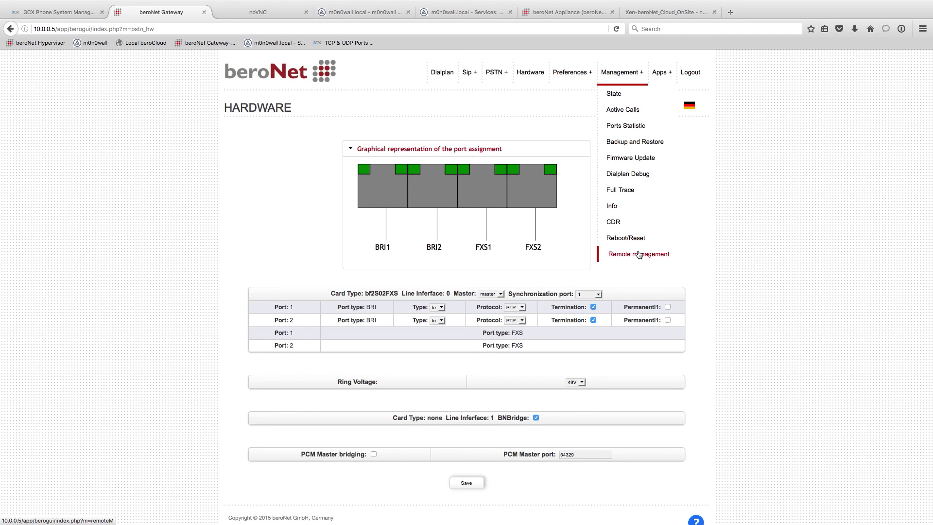
{"action": "left_click", "coordinate": [638, 254]}
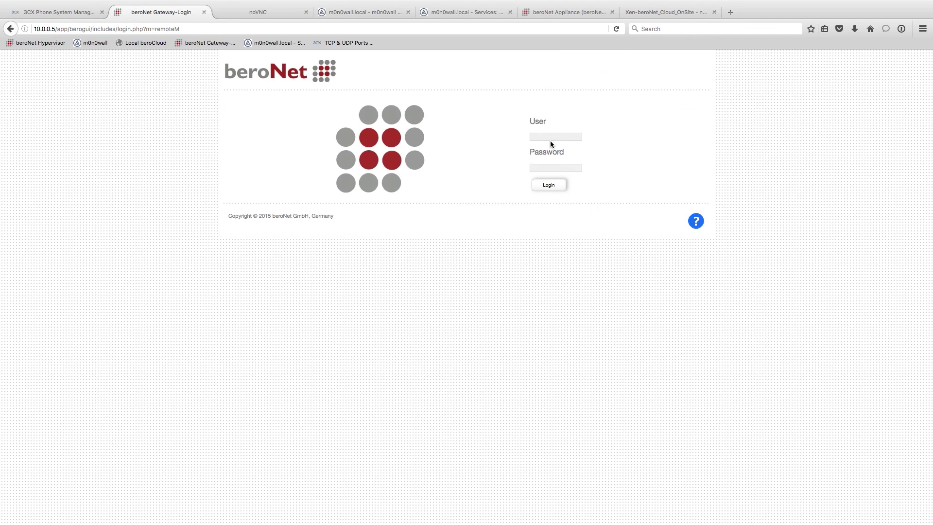
{"action": "type", "text": "admin"}
{"action": "key", "text": "Return"}
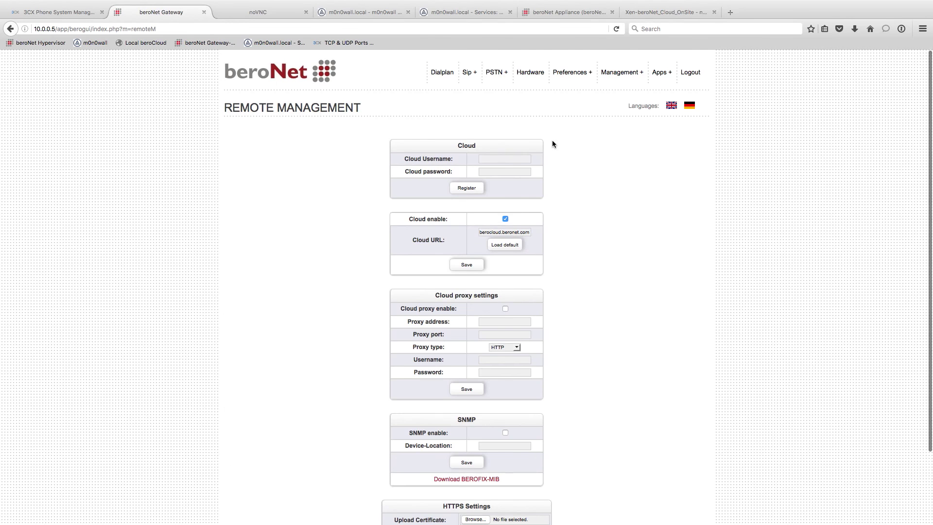
Replace the Cloud URL with 10.0.0.12 and save it.
{"action": "left_click", "coordinate": [509, 160]}
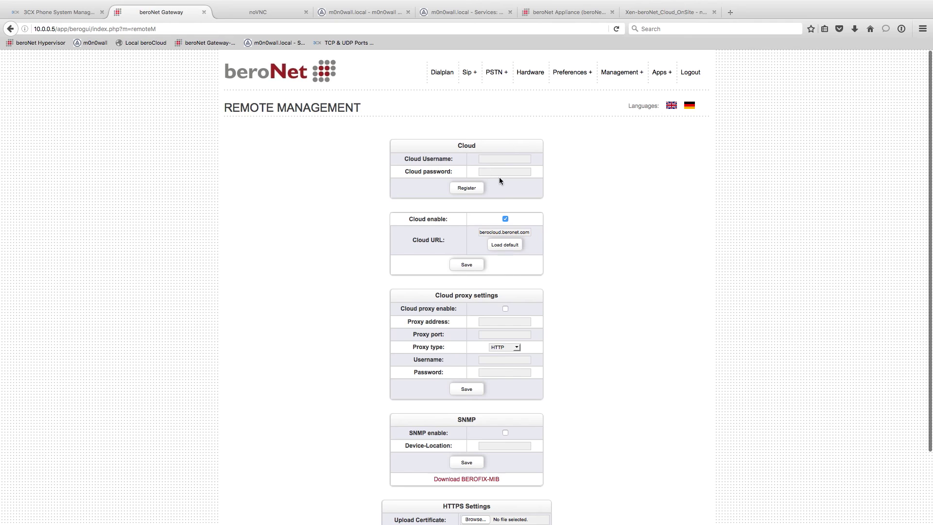
{"action": "left_click", "coordinate": [502, 172]}
{"action": "triple_click", "coordinate": [504, 232]}
{"action": "type", "text": "1"}
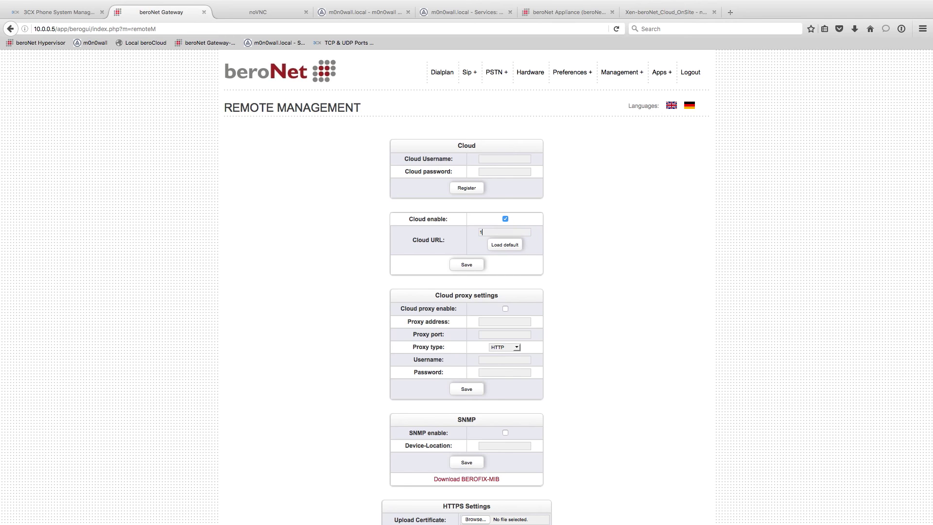
{"action": "type", "text": "0.0.0.12"}
{"action": "left_click", "coordinate": [470, 266]}
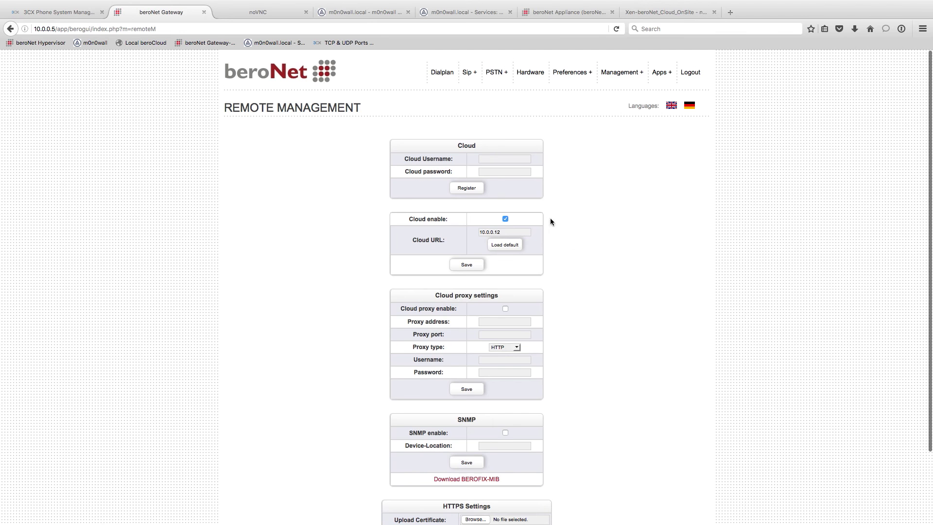
Register the device with cloud username admin and its password, confirming the success message.
{"action": "left_click", "coordinate": [513, 162]}
{"action": "type", "text": "admin"}
{"action": "key", "text": "Tab"}
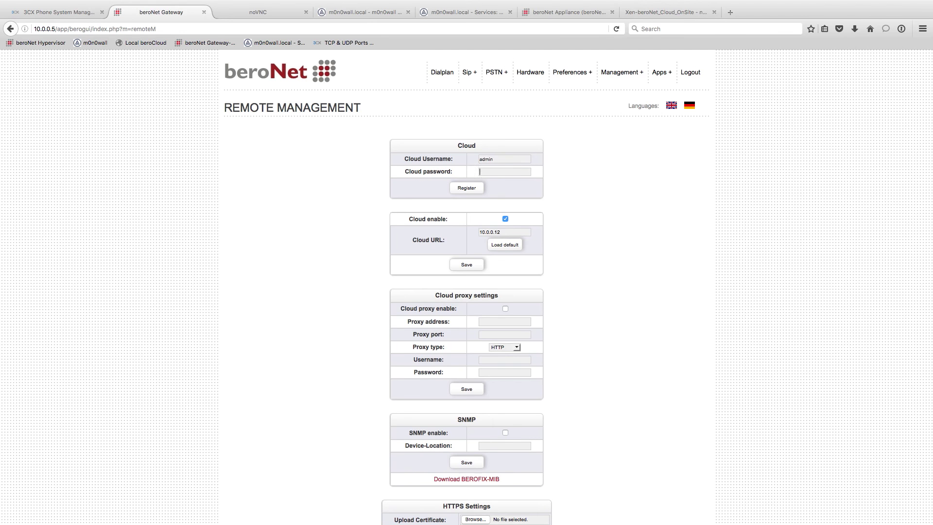
{"action": "left_click", "coordinate": [467, 187]}
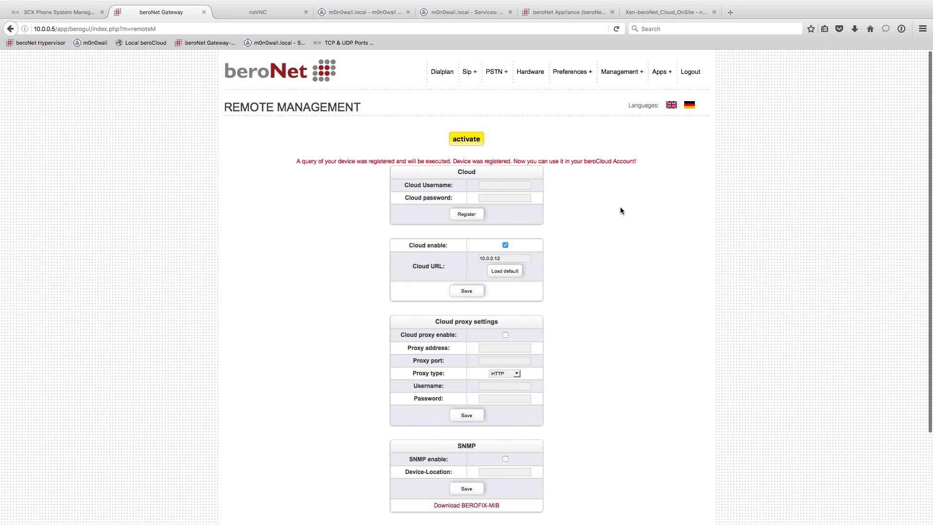
{"action": "left_click_drag", "start_coordinate": [308, 158], "coordinate": [636, 161]}
{"action": "left_click", "coordinate": [466, 139]}
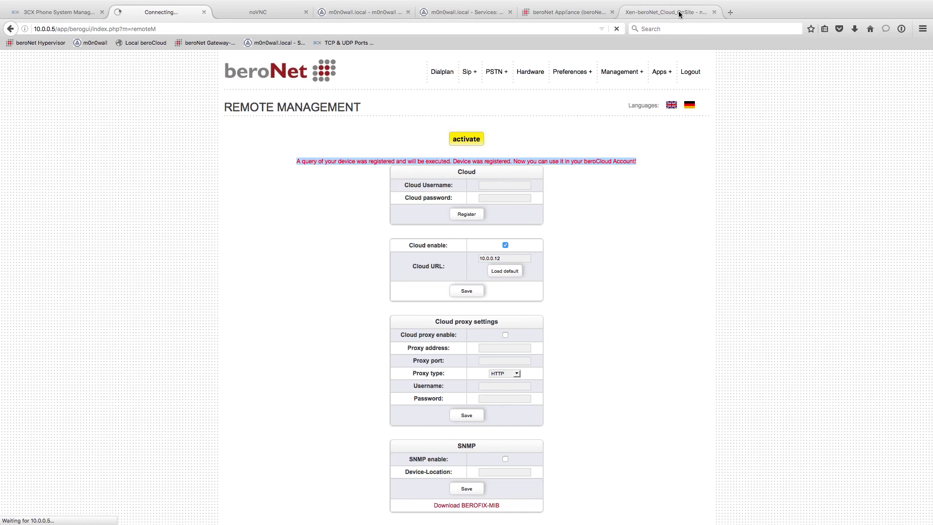
{"action": "left_click", "coordinate": [679, 12]}
Load 10.0.0.12 in a new tab and enter username admin in the beroCloud login form.
{"action": "left_click", "coordinate": [732, 12]}
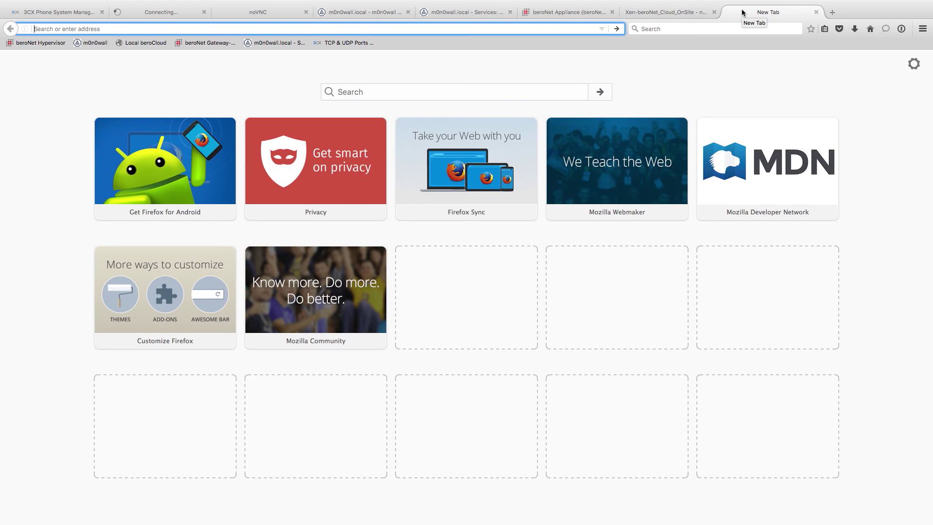
{"action": "type", "text": "10.0.0.12"}
{"action": "key", "text": "Return"}
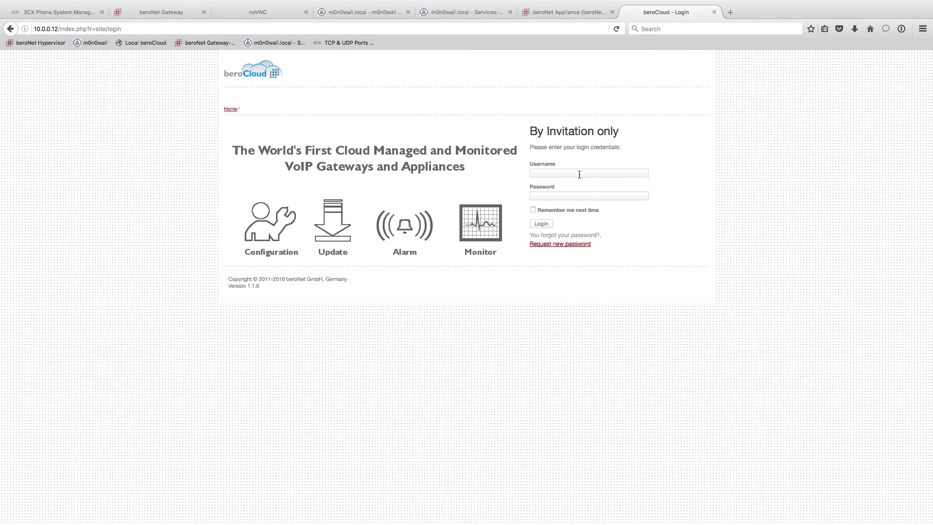
{"action": "left_click", "coordinate": [579, 174]}
{"action": "type", "text": "admin"}
{"action": "key", "text": "Tab"}
Enter the password to log into beroCloud and try rearranging the Device widget on the dashboard.
{"action": "type", "text": "*********"}
{"action": "key", "text": "Return"}
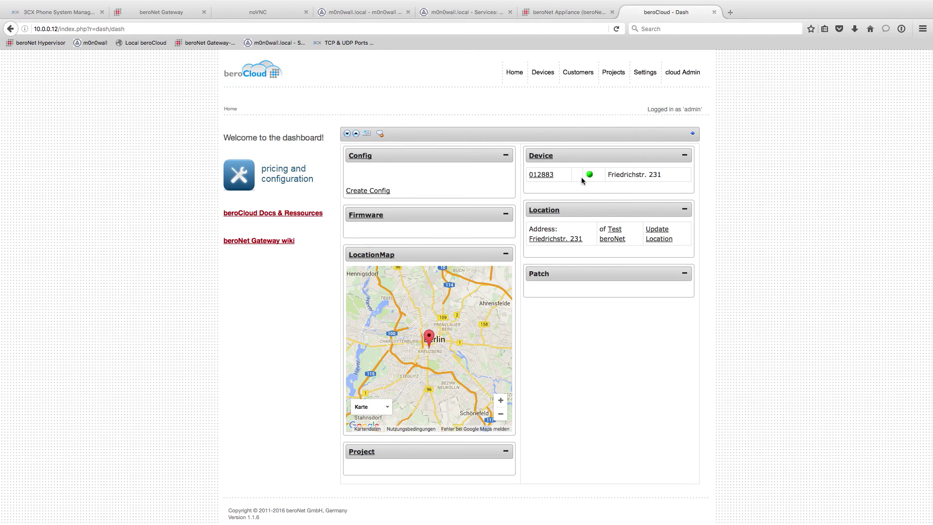
{"action": "mouse_move", "coordinate": [666, 175]}
{"action": "left_mouse_down"}
{"action": "mouse_move", "coordinate": [585, 173]}
{"action": "mouse_move", "coordinate": [669, 167]}
{"action": "left_mouse_up"}
{"action": "left_click_drag", "start_coordinate": [578, 155], "coordinate": [601, 186]}
From the Devices List, open device 012883's details and check its SIP port states.
{"action": "mouse_move", "coordinate": [543, 73]}
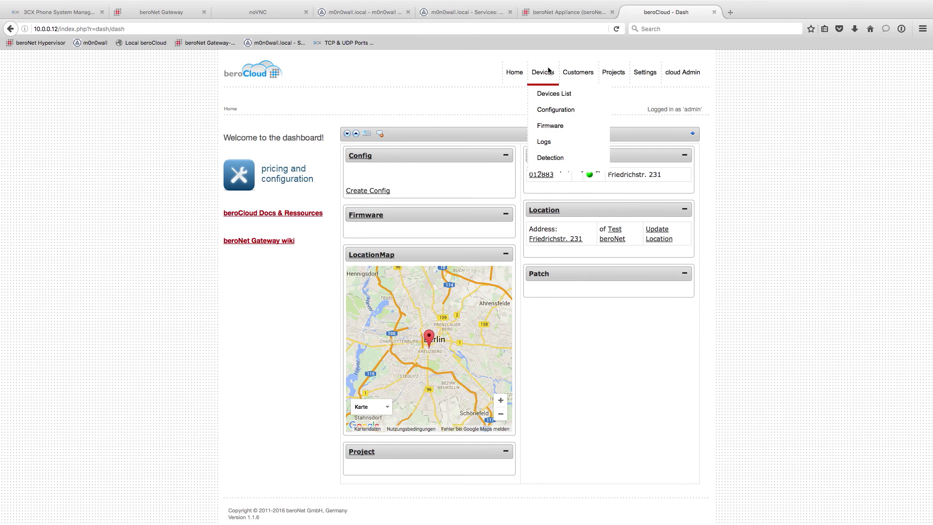
{"action": "left_click", "coordinate": [547, 92]}
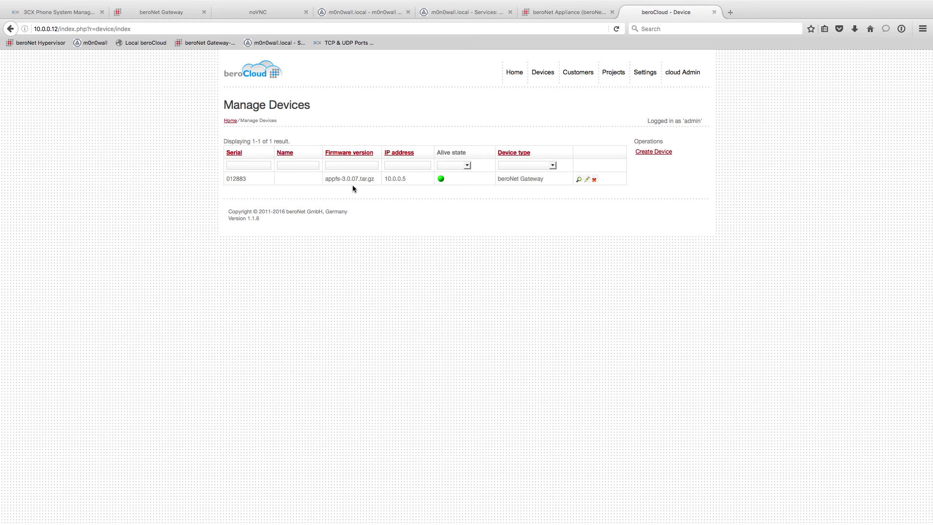
{"action": "left_click", "coordinate": [578, 179]}
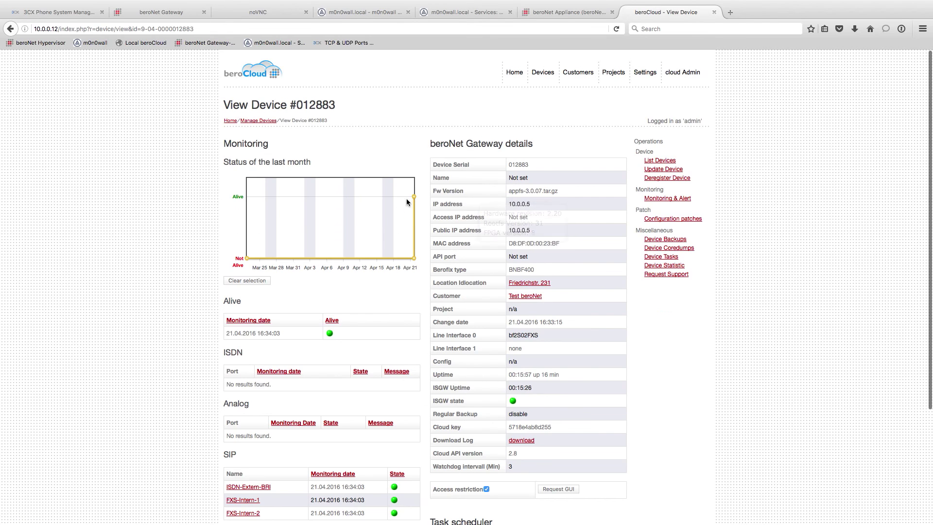
{"action": "scroll", "coordinate": [420, 298], "scroll_direction": "down", "scroll_amount": 3}
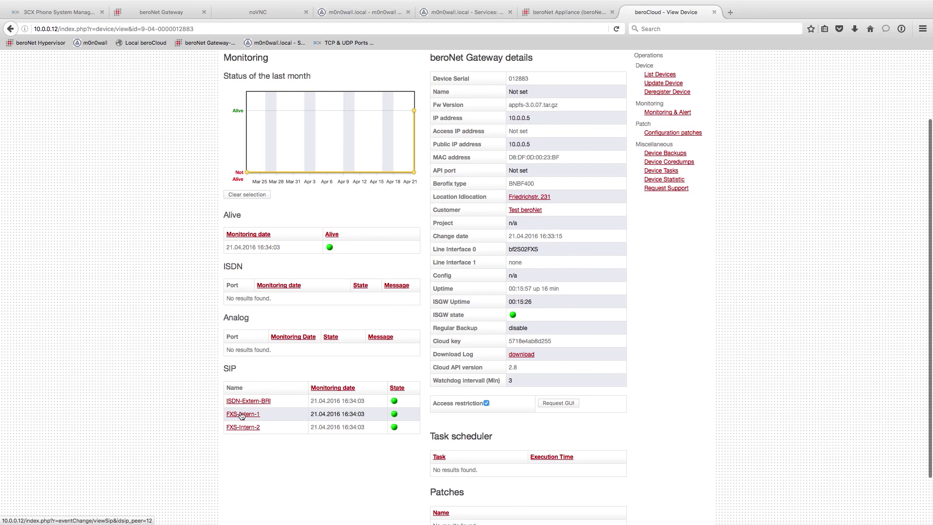
{"action": "mouse_move", "coordinate": [216, 399]}
{"action": "left_mouse_down"}
{"action": "mouse_move", "coordinate": [385, 418]}
{"action": "mouse_move", "coordinate": [218, 401]}
{"action": "left_mouse_up"}
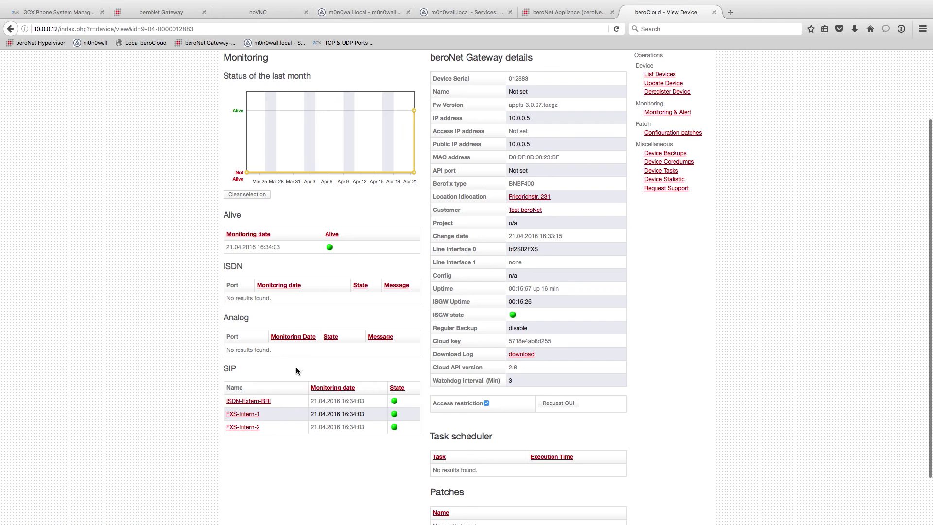
{"action": "scroll", "coordinate": [323, 340], "scroll_direction": "up", "scroll_amount": 1}
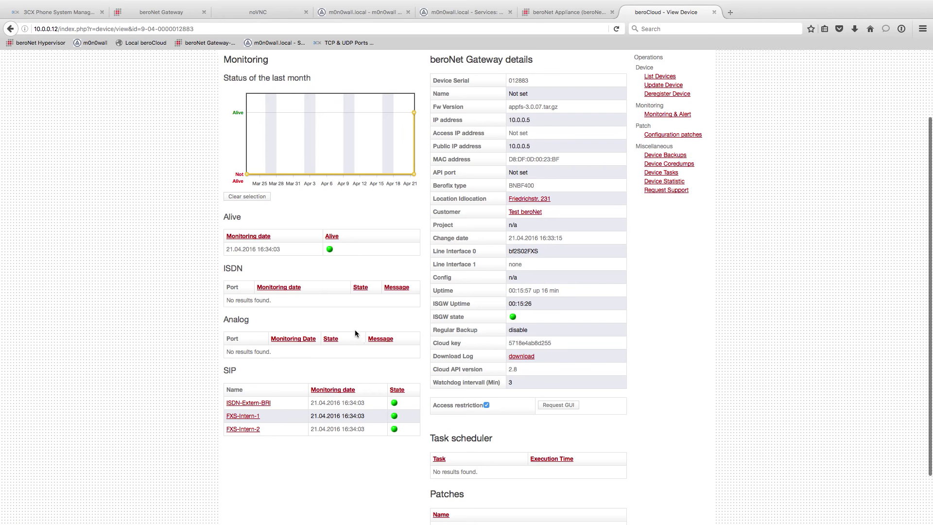
{"action": "left_click", "coordinate": [670, 139]}
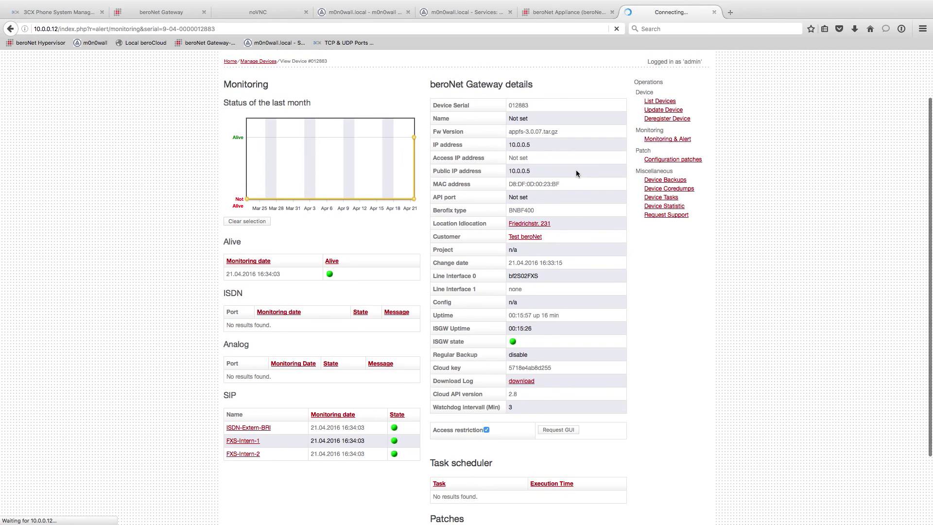
{"action": "scroll", "coordinate": [439, 252], "scroll_direction": "down", "scroll_amount": 2}
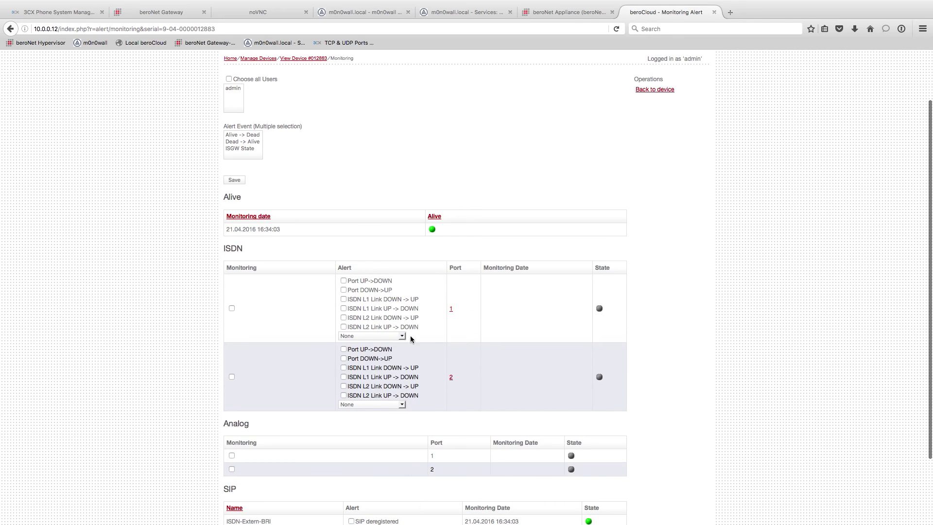
{"action": "scroll", "coordinate": [407, 354], "scroll_direction": "down", "scroll_amount": 3}
{"action": "scroll", "coordinate": [406, 358], "scroll_direction": "up", "scroll_amount": 5}
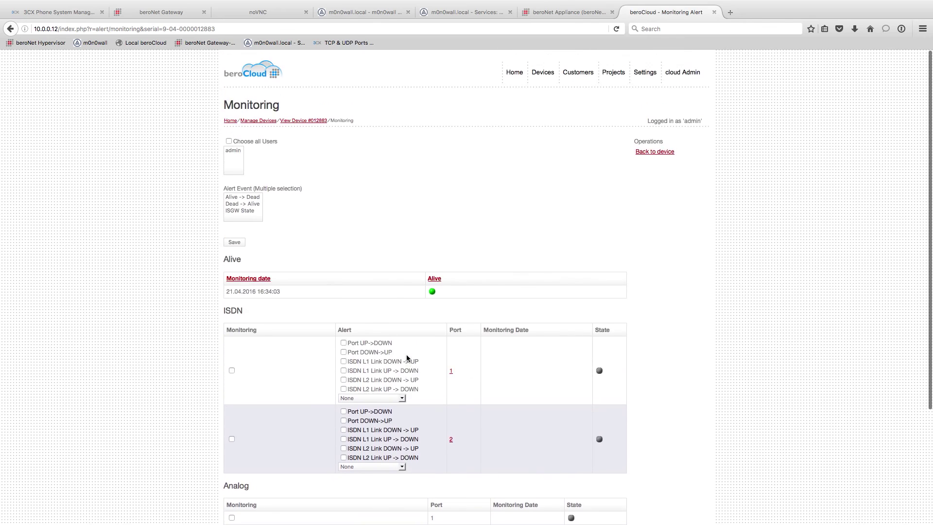
{"action": "left_click", "coordinate": [663, 152]}
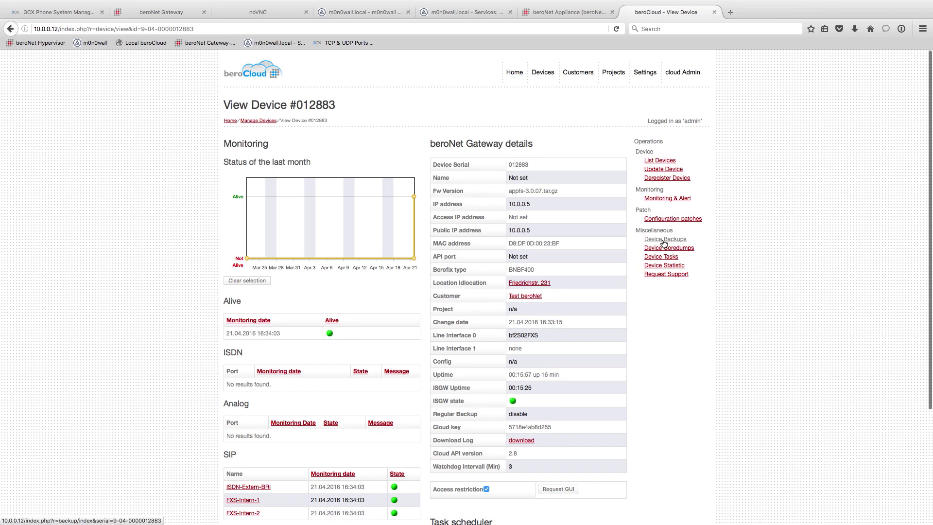
{"action": "left_click", "coordinate": [664, 240]}
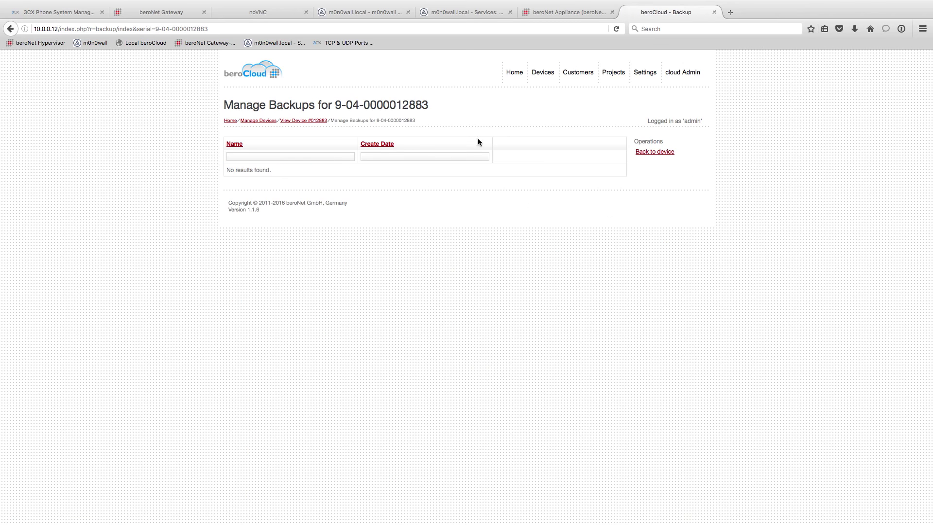
{"action": "left_click", "coordinate": [661, 152]}
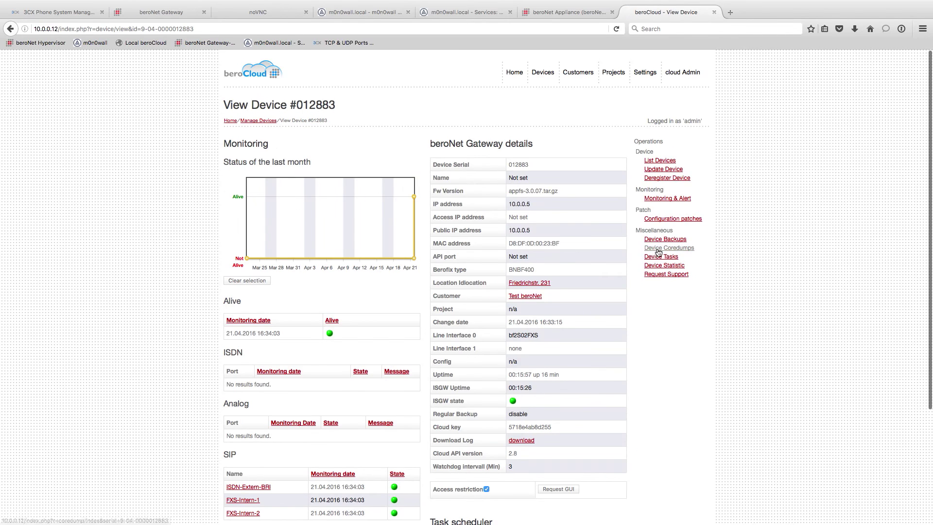
{"action": "left_click", "coordinate": [653, 257]}
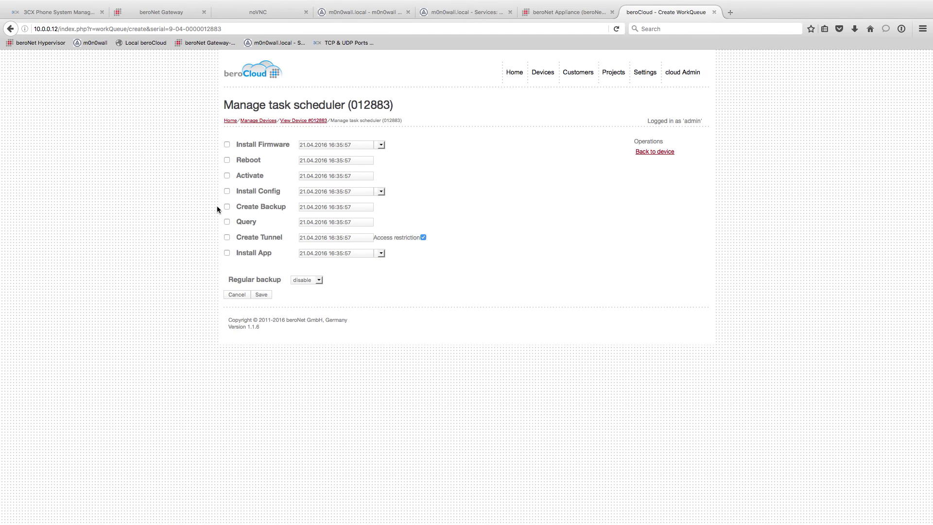
{"action": "left_click", "coordinate": [227, 206]}
{"action": "left_click", "coordinate": [363, 206]}
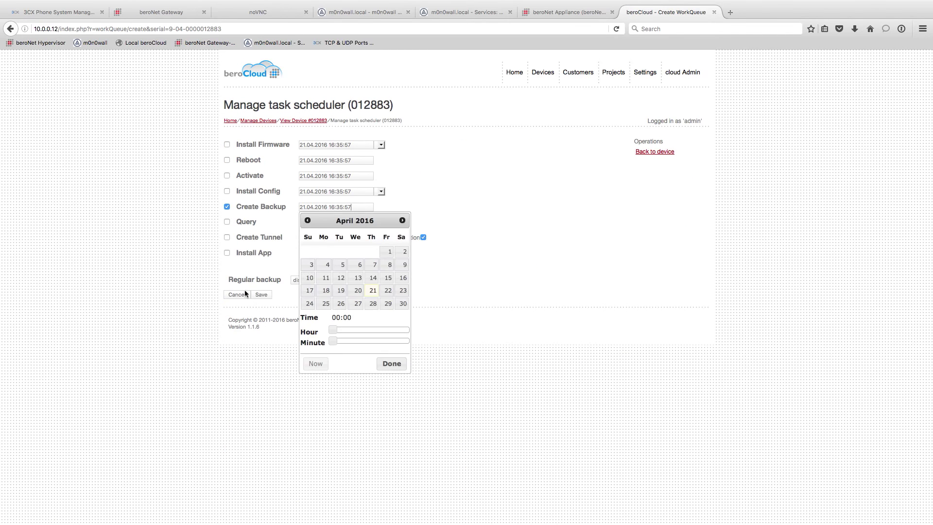
{"action": "left_click", "coordinate": [304, 280]}
{"action": "left_click", "coordinate": [306, 316]}
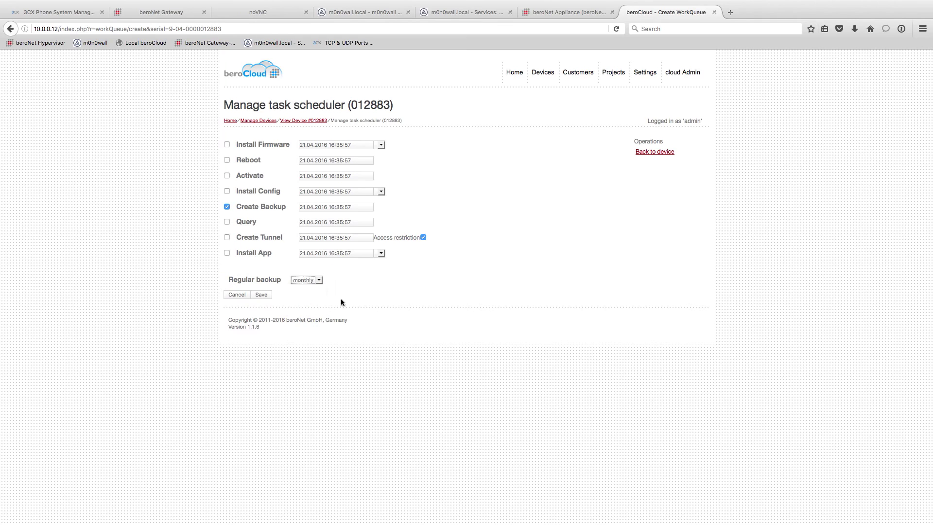
{"action": "left_click", "coordinate": [341, 302]}
{"action": "left_click", "coordinate": [261, 295]}
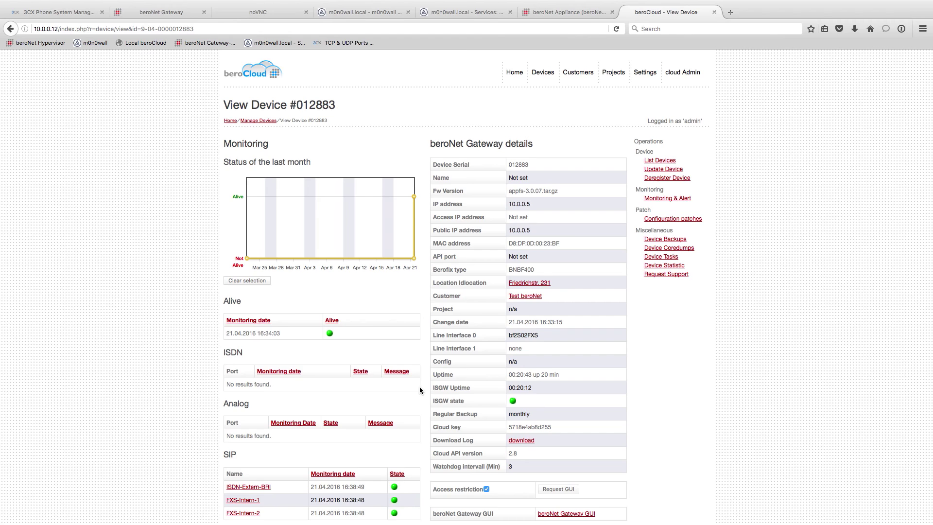
{"action": "left_click_drag", "start_coordinate": [436, 413], "coordinate": [540, 415]}
{"action": "left_click", "coordinate": [601, 427]}
Open the beroNet Gateway GUI link from device details in a new tab.
{"action": "scroll", "coordinate": [559, 378], "scroll_direction": "down", "scroll_amount": 2}
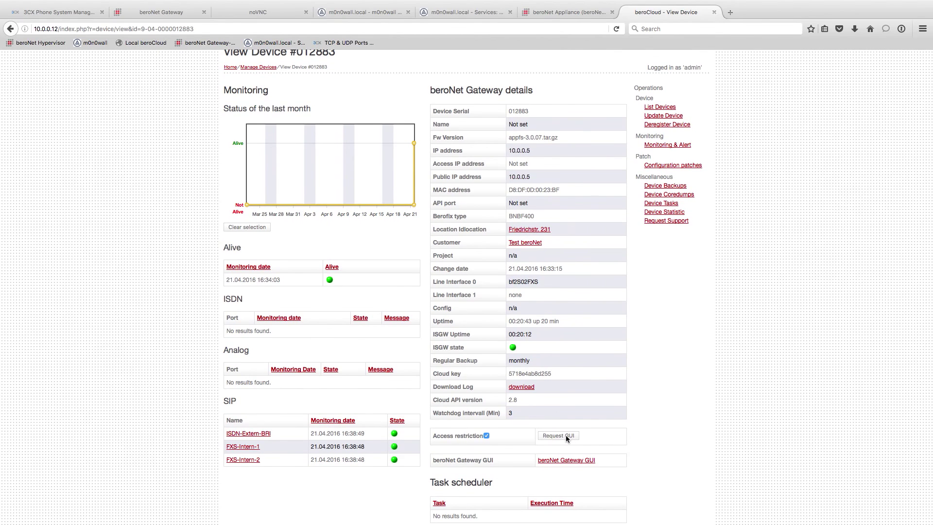
{"action": "left_click_drag", "start_coordinate": [435, 462], "coordinate": [614, 459]}
{"action": "scroll", "coordinate": [613, 458], "scroll_direction": "down", "scroll_amount": 1}
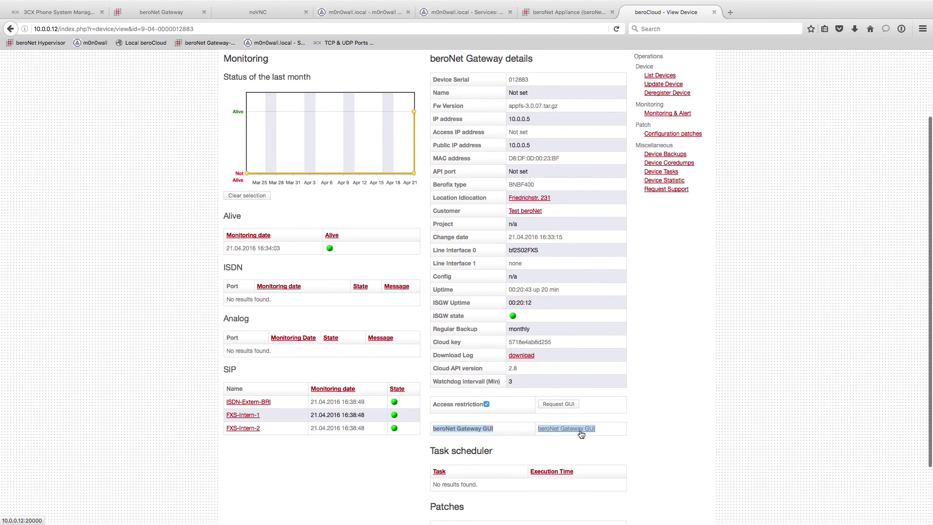
{"action": "left_click", "coordinate": [580, 432]}
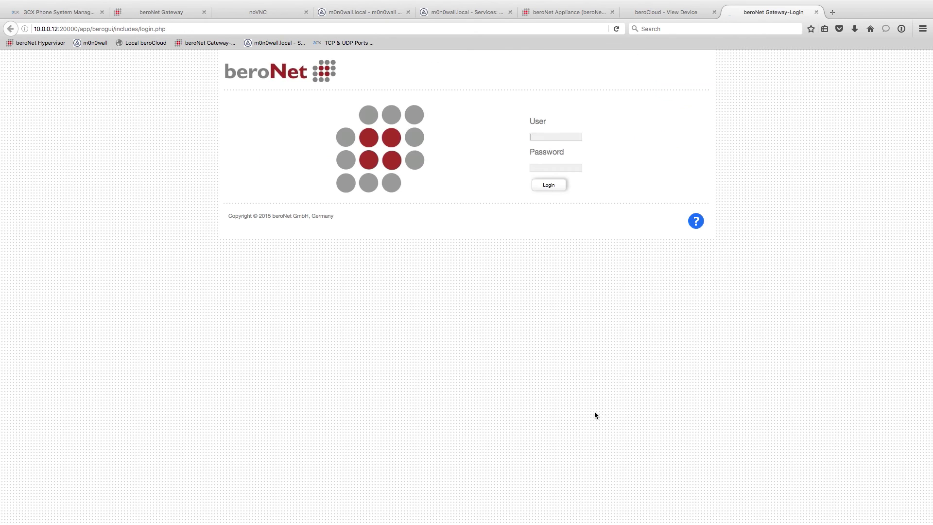
{"action": "left_click", "coordinate": [555, 136]}
Highlight the gateway login address 10.0.0.12:20000 in the address bar.
{"action": "left_click_drag", "start_coordinate": [35, 28], "coordinate": [77, 28]}
{"action": "left_click", "coordinate": [65, 30]}
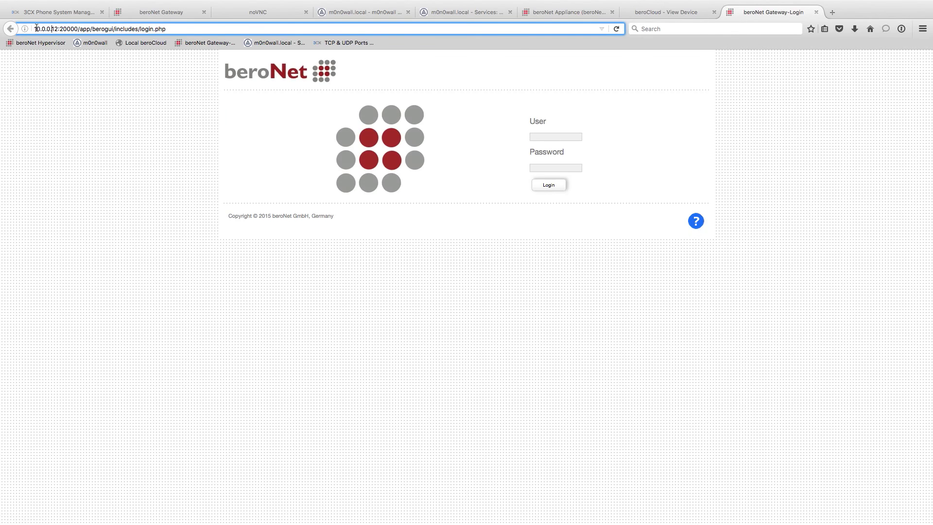
{"action": "triple_click", "coordinate": [65, 30]}
{"action": "left_click_drag", "start_coordinate": [77, 29], "coordinate": [29, 28]}
Return to device #012883's details tab and scroll through it.
{"action": "left_click", "coordinate": [667, 15]}
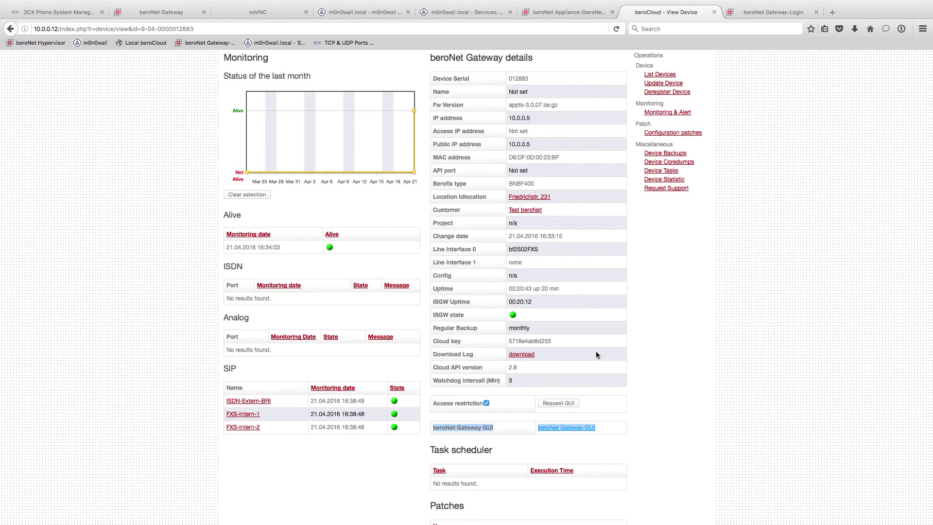
{"action": "scroll", "coordinate": [563, 437], "scroll_direction": "up", "scroll_amount": 3}
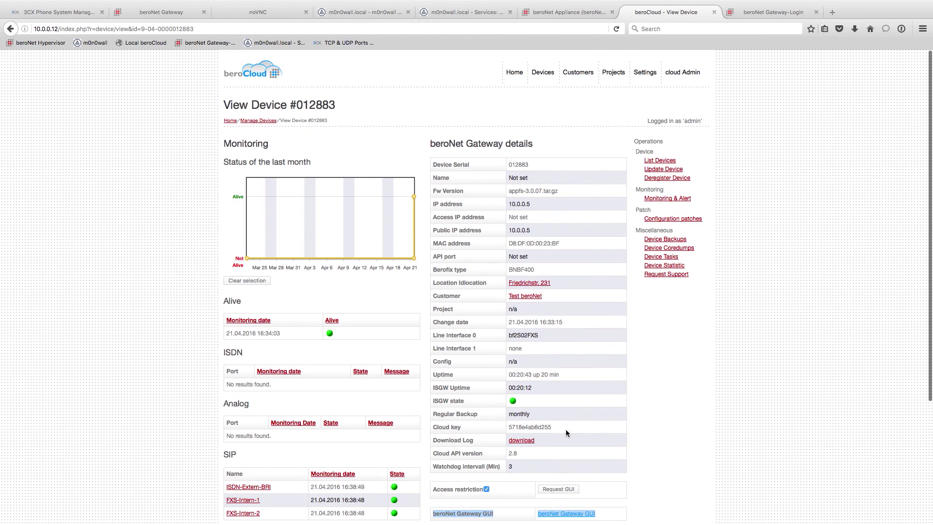
{"action": "mouse_move", "coordinate": [550, 191]}
{"action": "scroll", "coordinate": [572, 334], "scroll_direction": "down", "scroll_amount": 2}
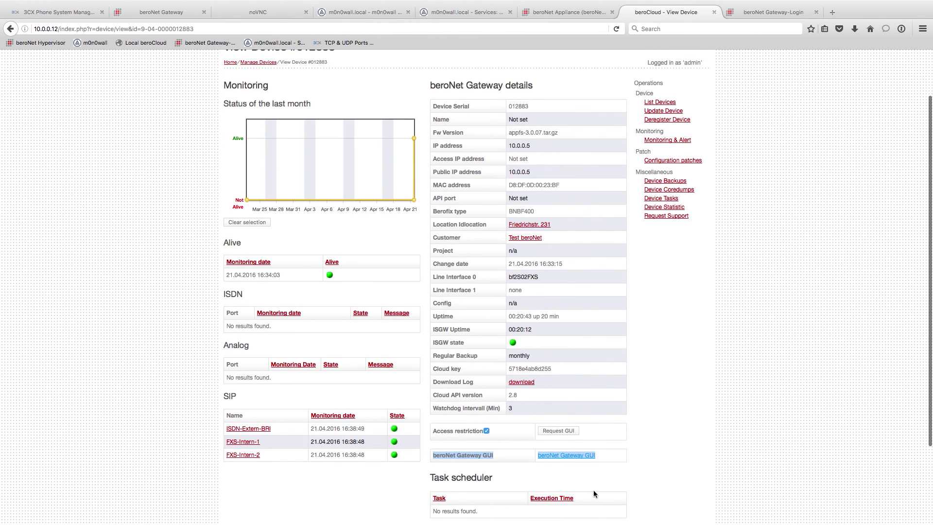
{"action": "left_click", "coordinate": [617, 457]}
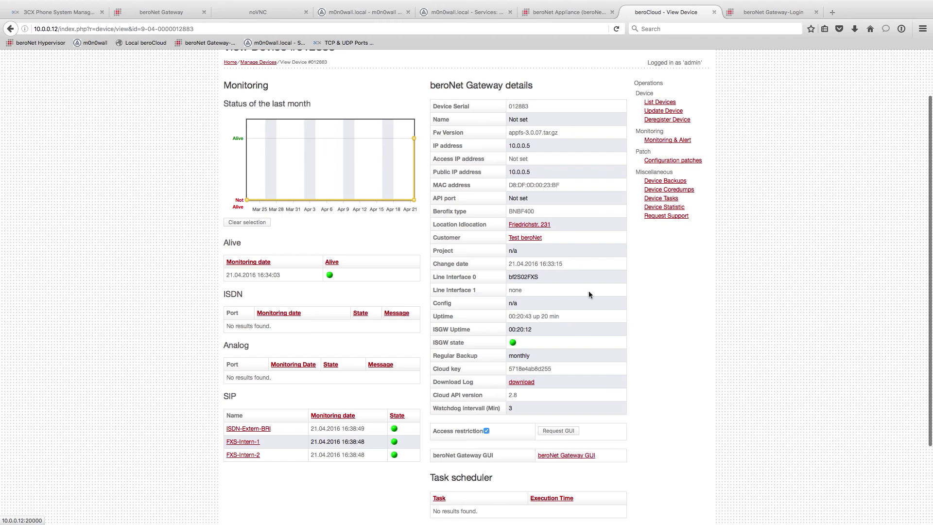
{"action": "scroll", "coordinate": [558, 292], "scroll_direction": "down", "scroll_amount": 2}
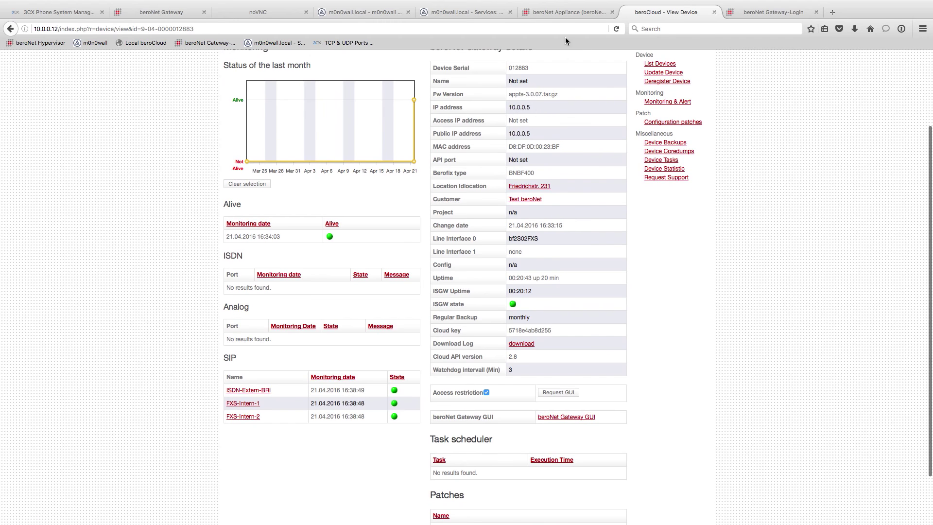
Open the appliance's Cloud Settings and check the cloud server is 10.0.0.12.
{"action": "left_click", "coordinate": [556, 14]}
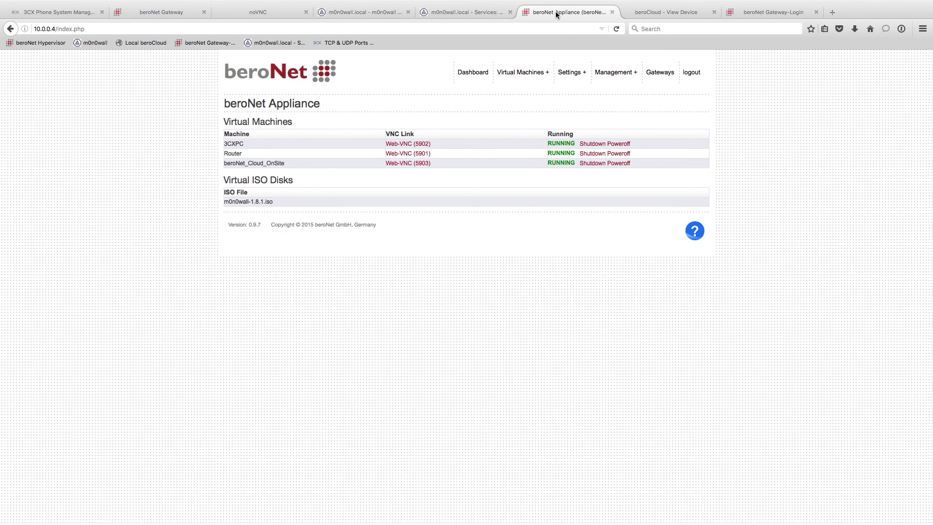
{"action": "mouse_move", "coordinate": [569, 73]}
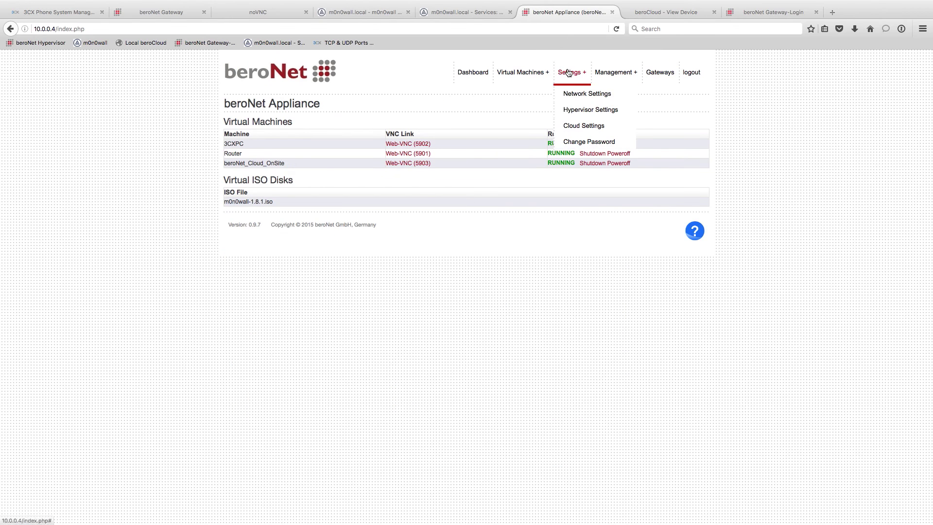
{"action": "left_click", "coordinate": [575, 123]}
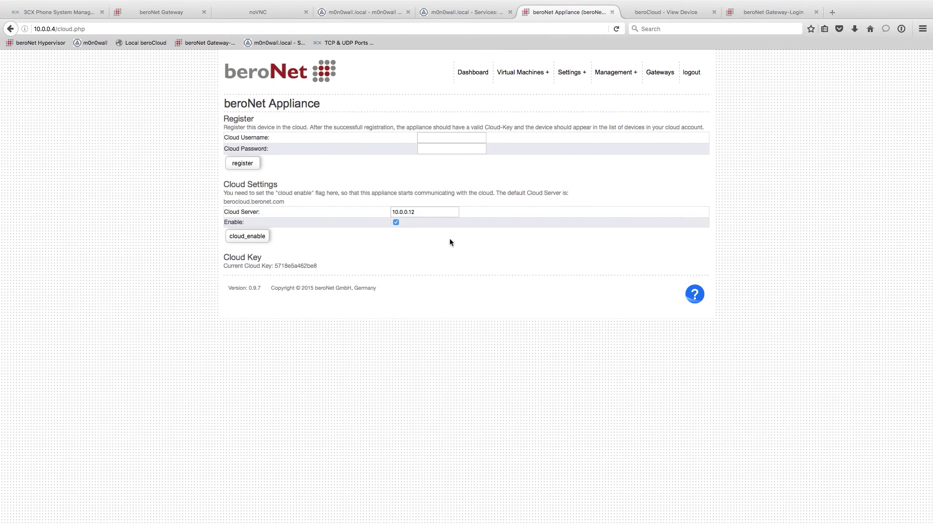
{"action": "left_click", "coordinate": [400, 211]}
{"action": "double_click", "coordinate": [400, 211]}
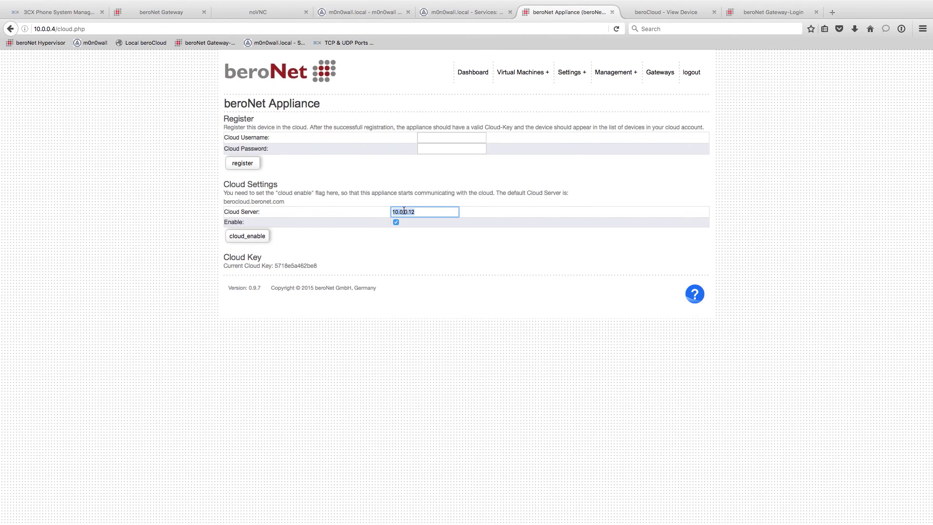
Enter cloud username admin and the cloud password in the Register form.
{"action": "left_click", "coordinate": [431, 141]}
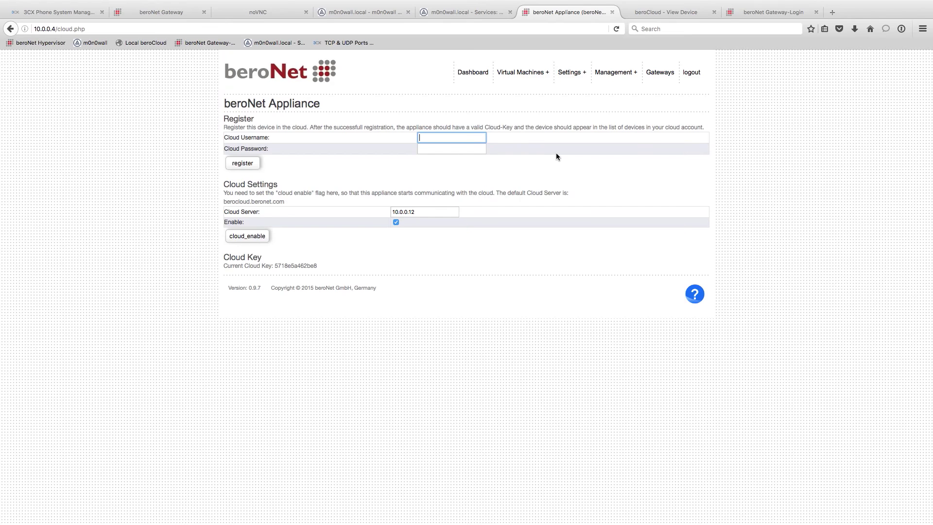
{"action": "key", "text": "Tab"}
{"action": "type", "text": "password"}
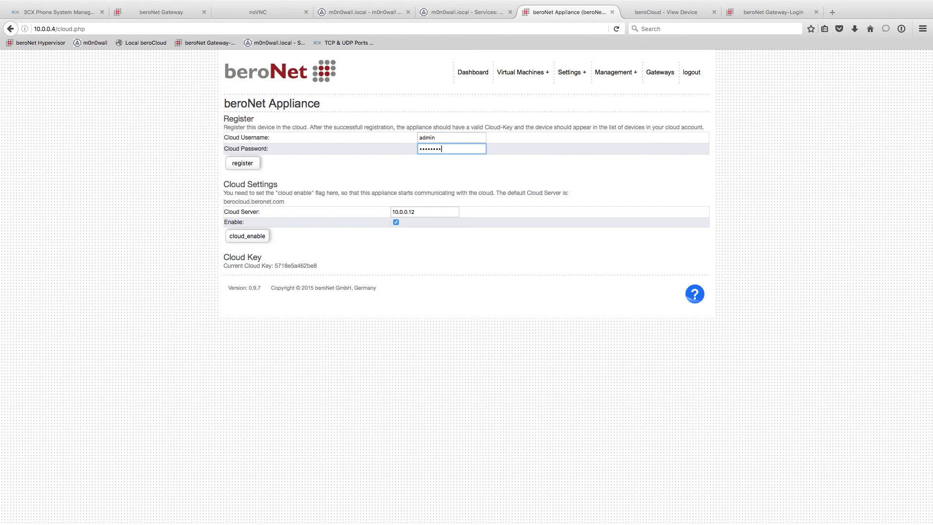
{"action": "key", "text": "super+a"}
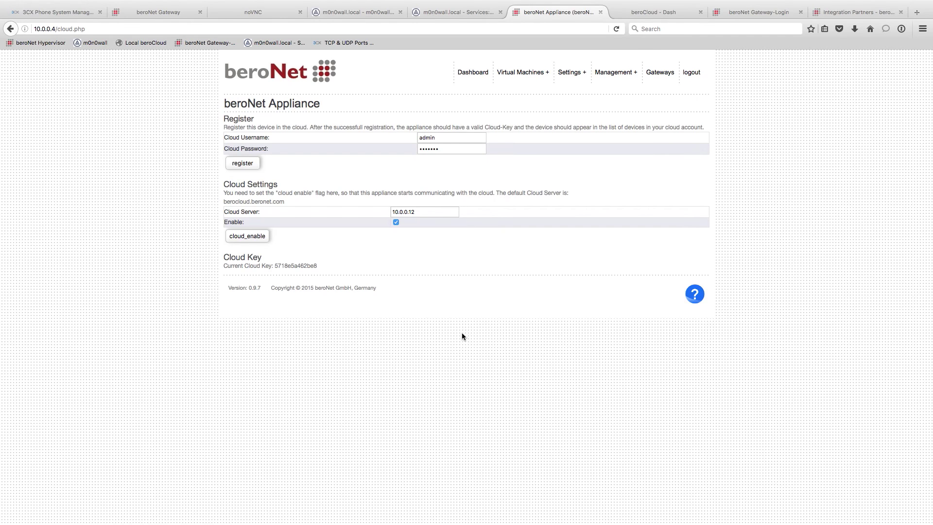
In the Devices List, confirm devices 012883 and 000069 are listed, then view appliance 000069.
{"action": "left_click", "coordinate": [669, 10]}
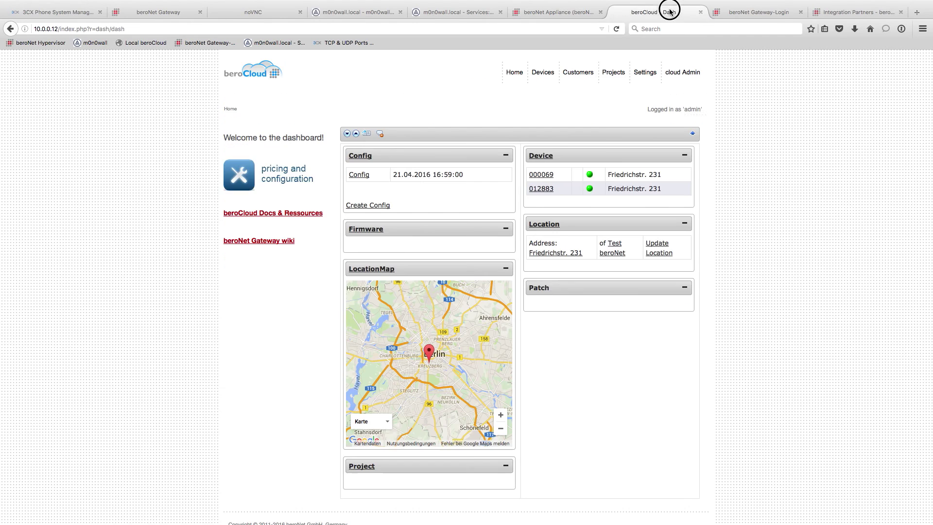
{"action": "mouse_move", "coordinate": [545, 98]}
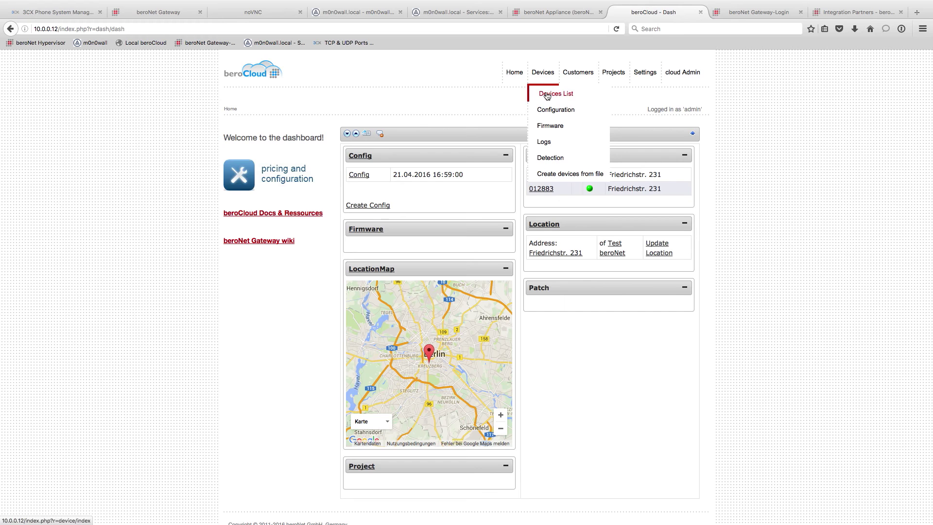
{"action": "left_click", "coordinate": [546, 93]}
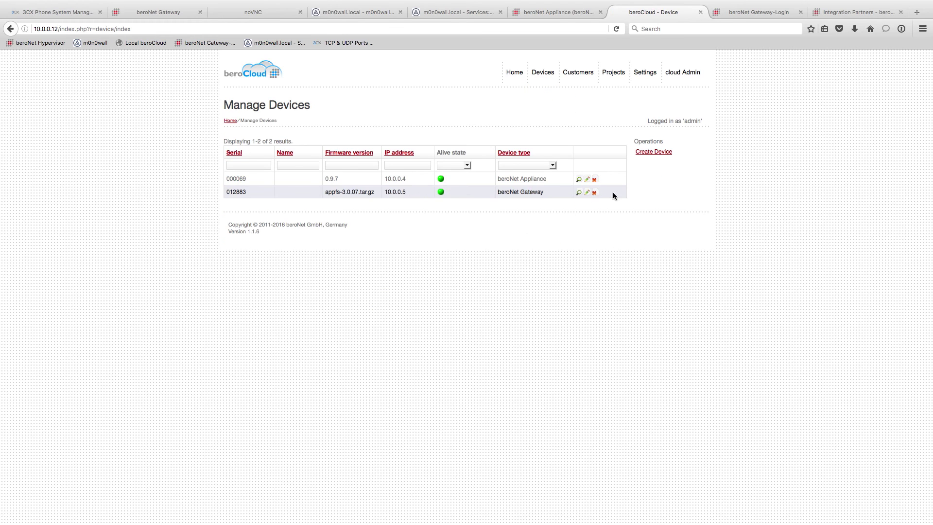
{"action": "left_click_drag", "start_coordinate": [613, 191], "coordinate": [233, 178]}
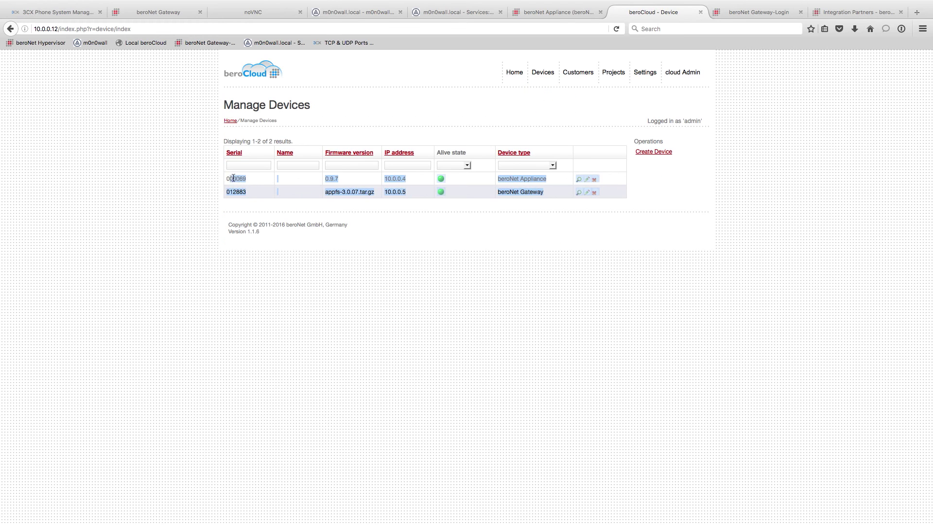
{"action": "left_click", "coordinate": [553, 241]}
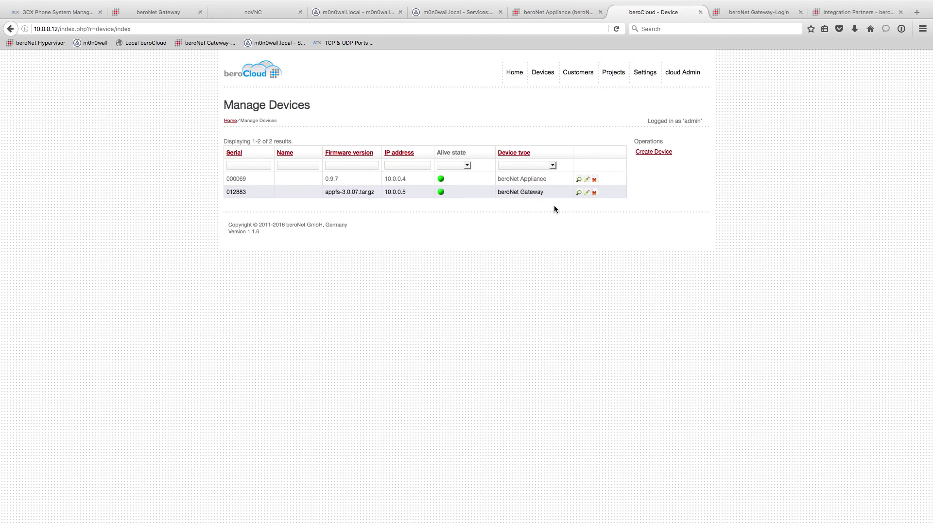
{"action": "left_click", "coordinate": [577, 180]}
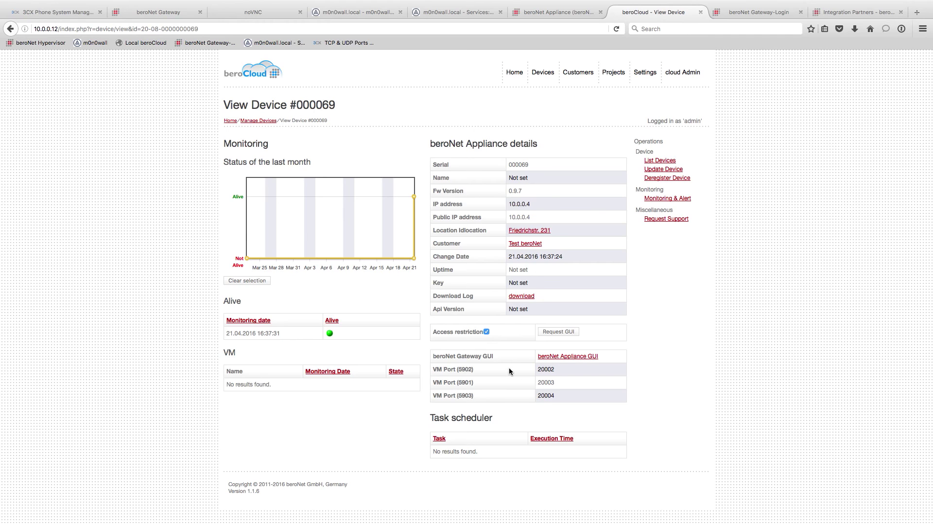
{"action": "left_click", "coordinate": [476, 244]}
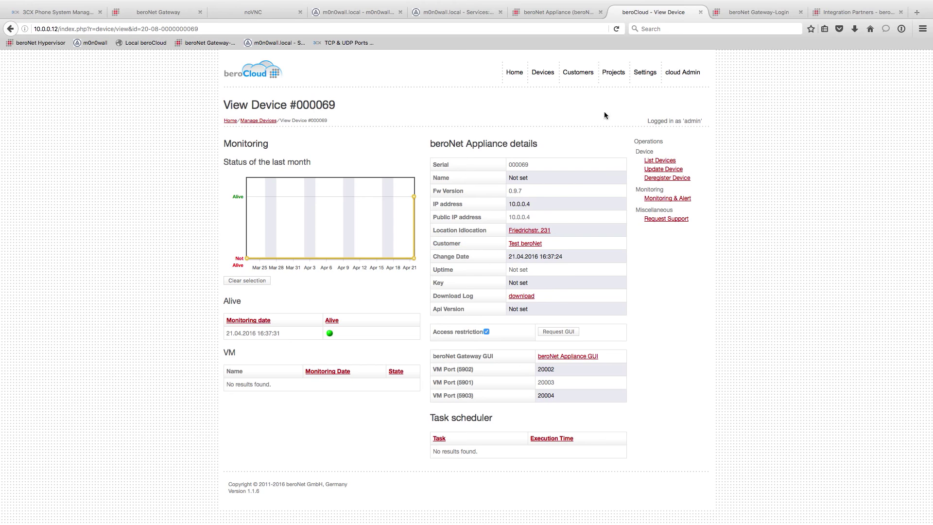